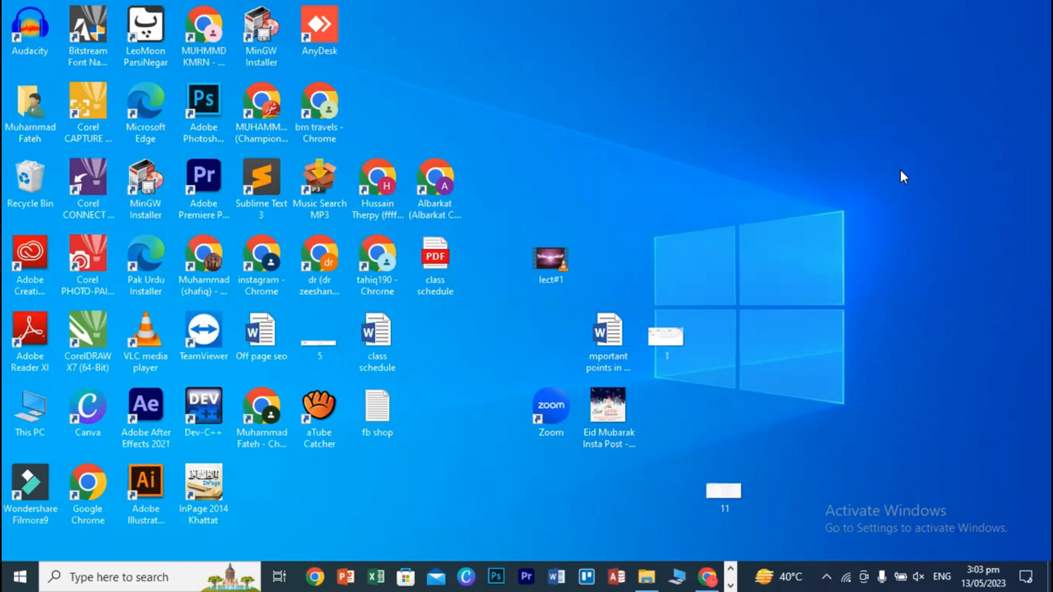
# - Restore the Chrome window showing the wordpress.org home page
pyautogui.click(709, 577)
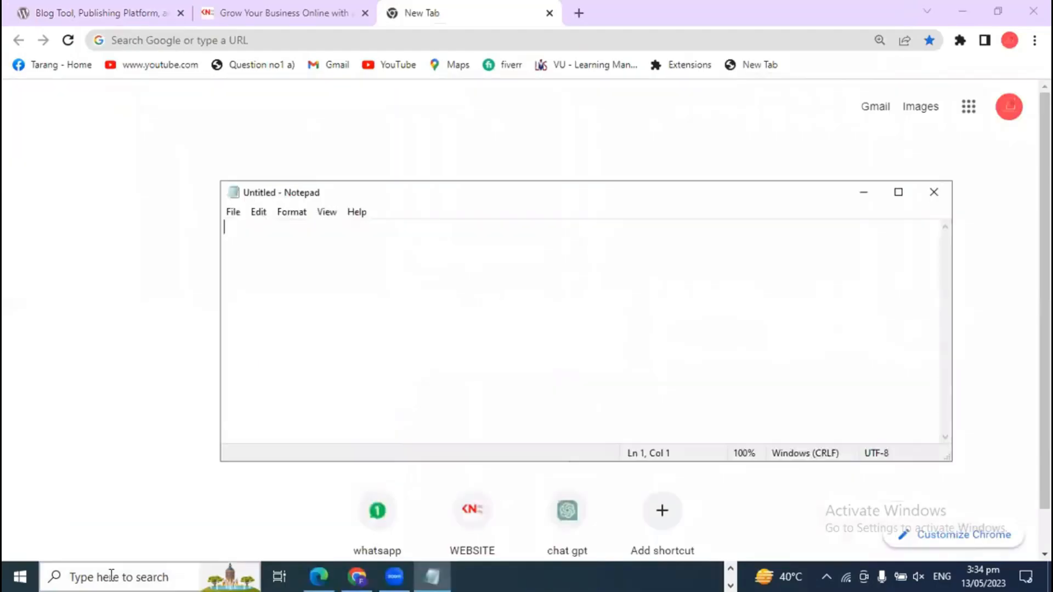
# - Write 'Xampp' in the untitled Notepad note, then minimize Notepad to reveal Chrome
pyautogui.write('X')
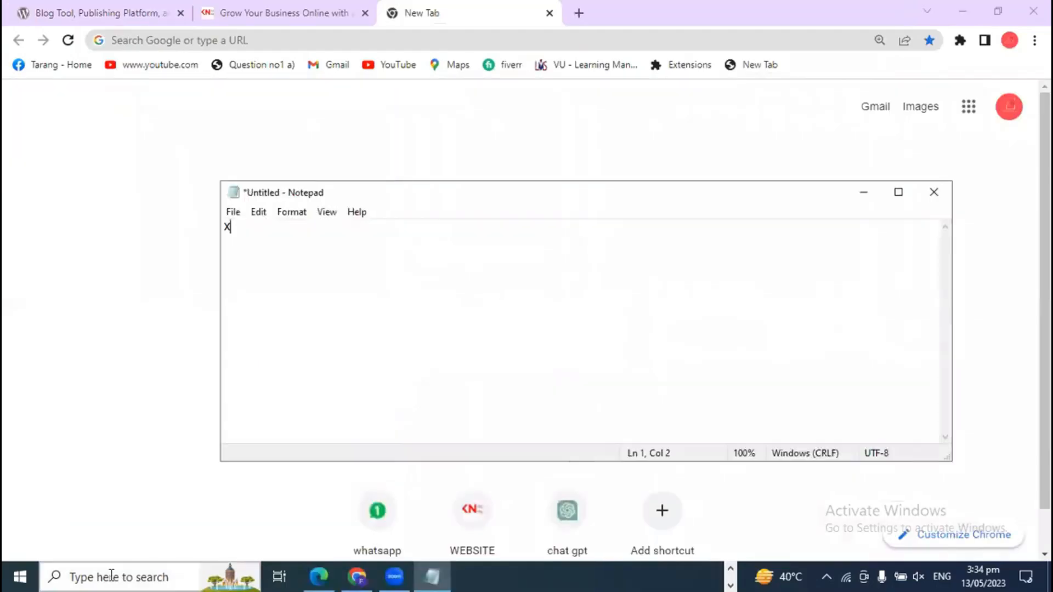
pyautogui.write('ampp')
pyautogui.click(146, 576)
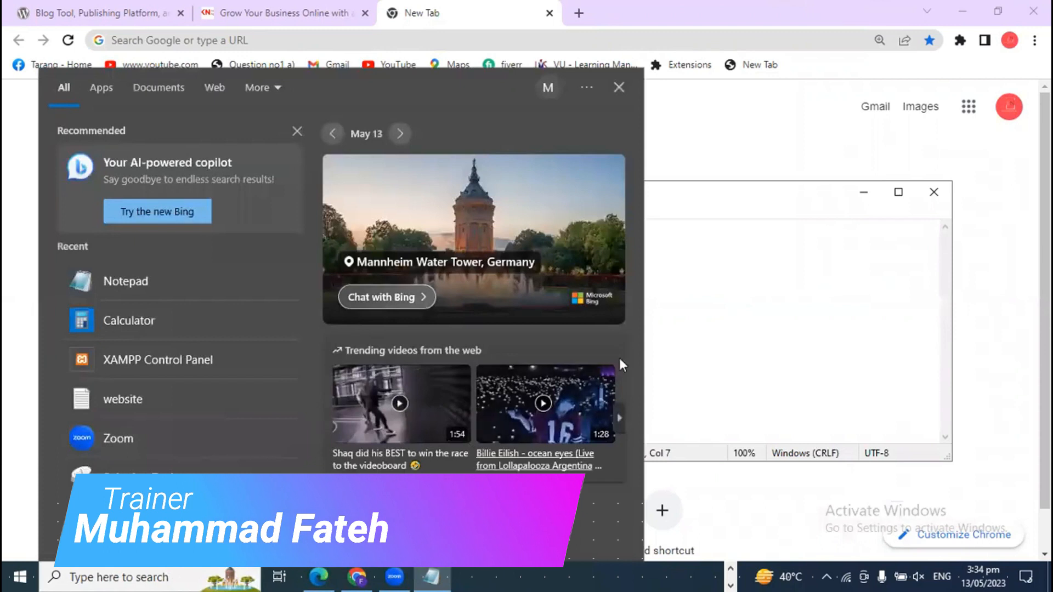
pyautogui.click(695, 308)
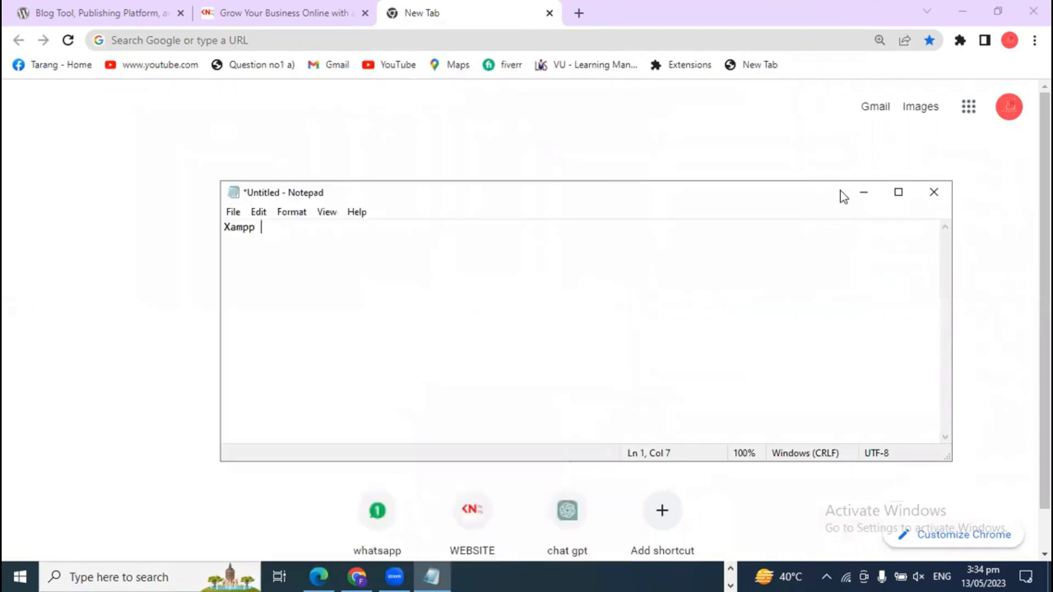
pyautogui.click(862, 194)
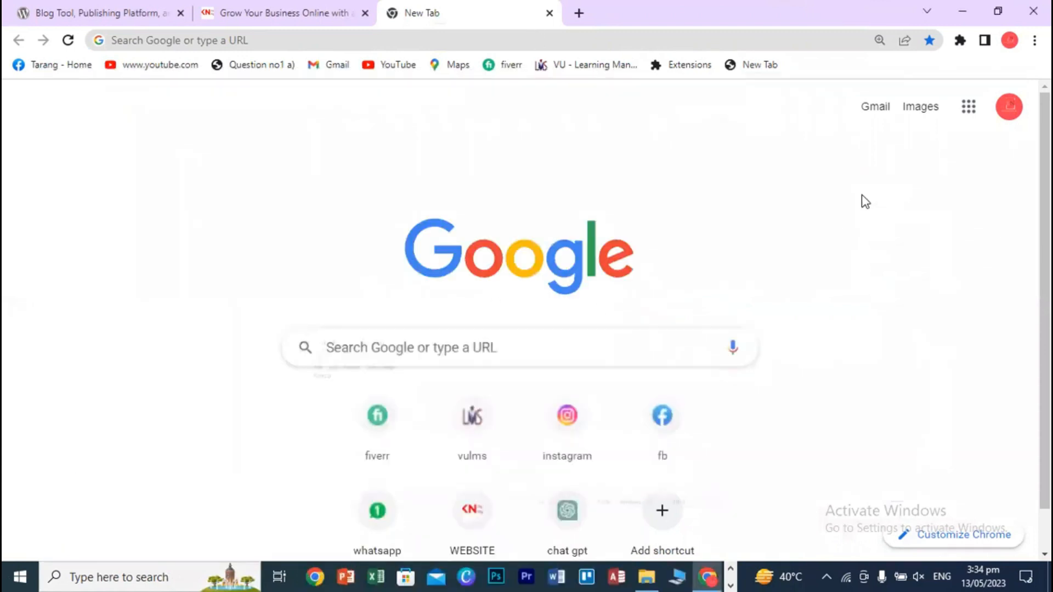
# - Search for xampp in a new tab and download XAMPP 8.0.28 (64 bit) from apachefriends.org
pyautogui.click(580, 13)
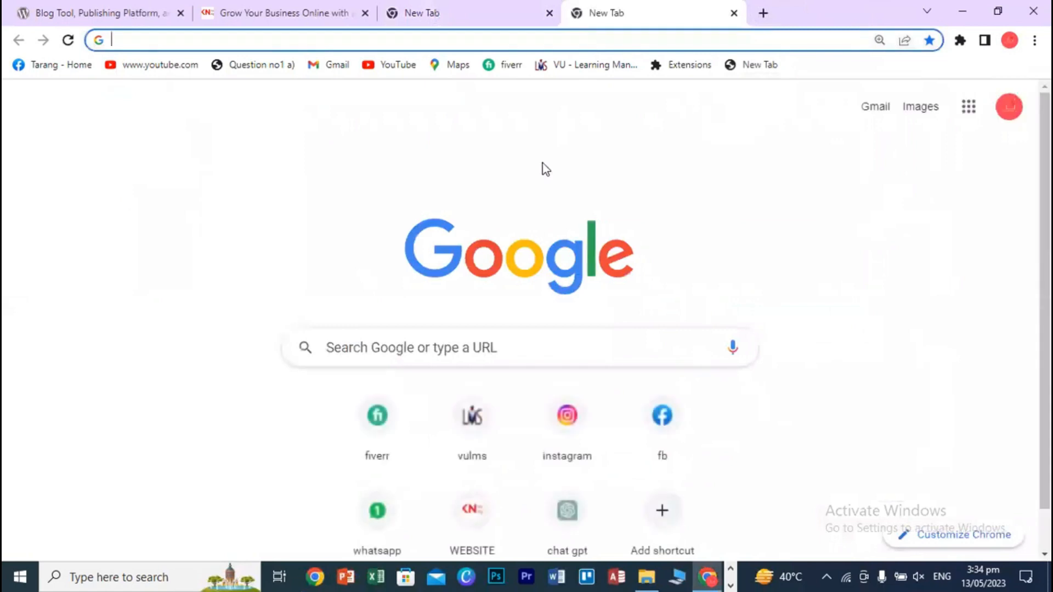
pyautogui.write('xampp')
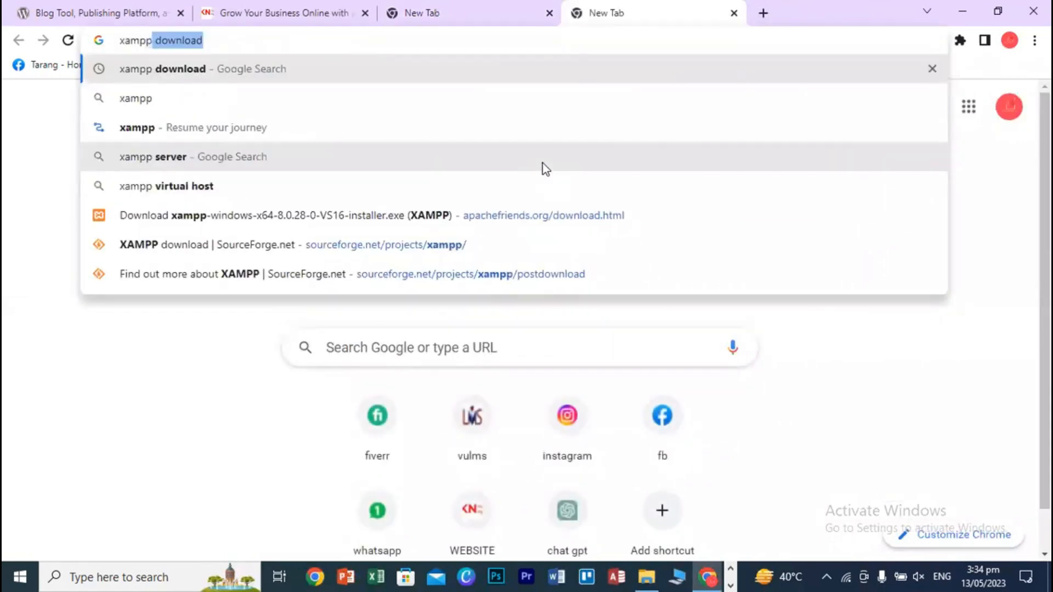
pyautogui.press('Return')
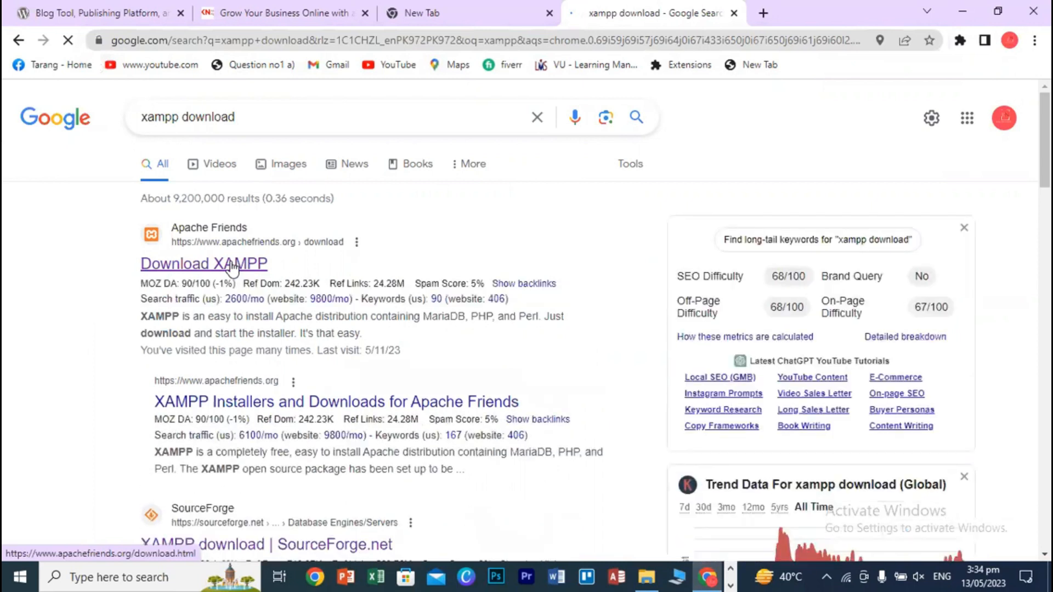
pyautogui.click(230, 265)
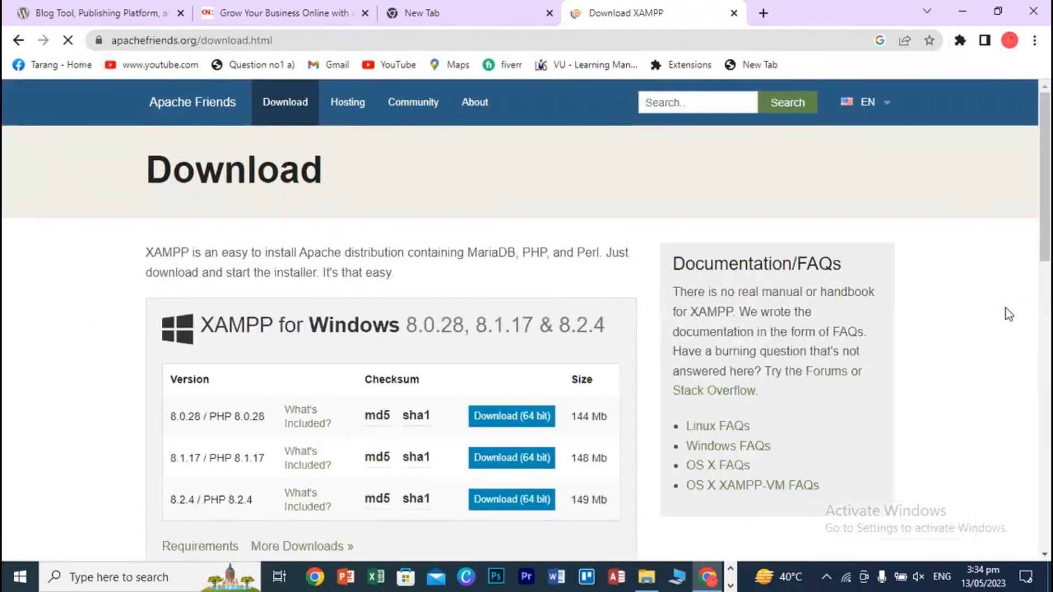
pyautogui.scroll(-3, 1004, 310)
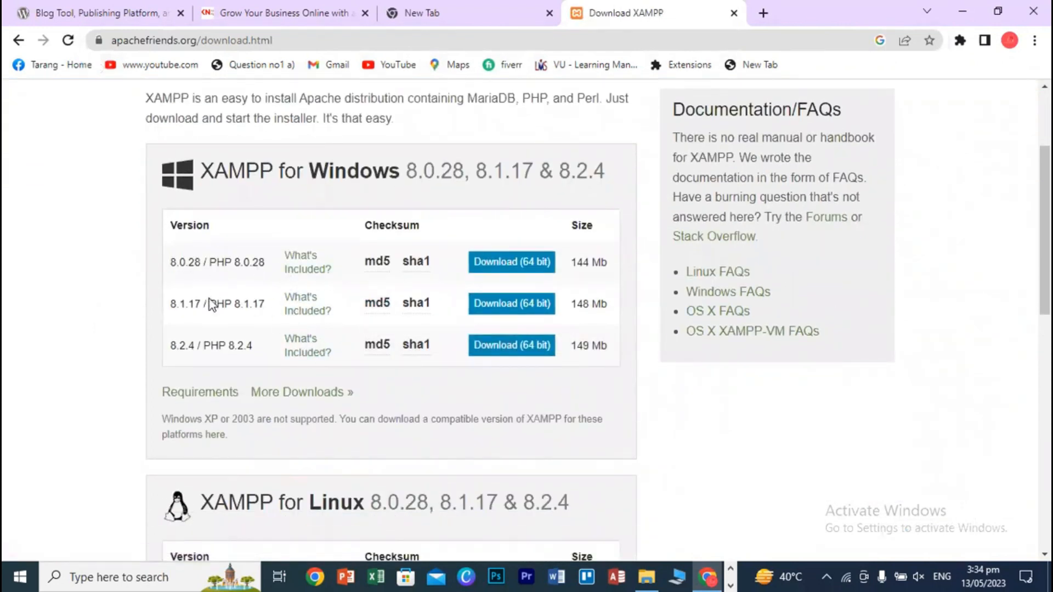
pyautogui.click(513, 268)
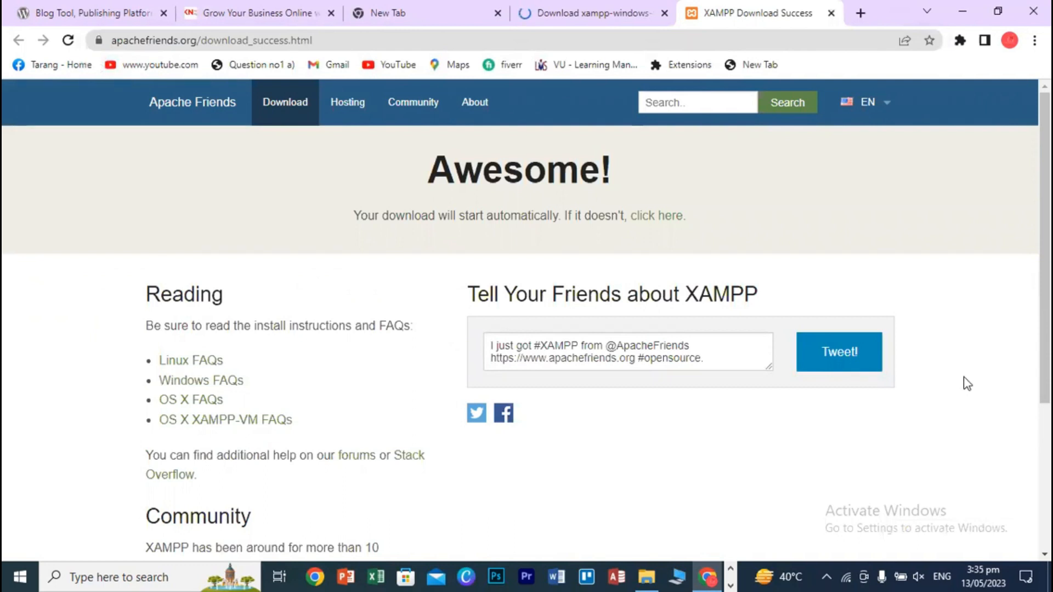
# - Cancel the XAMPP installer download and remove it from Chrome's downloads list
pyautogui.click(588, 7)
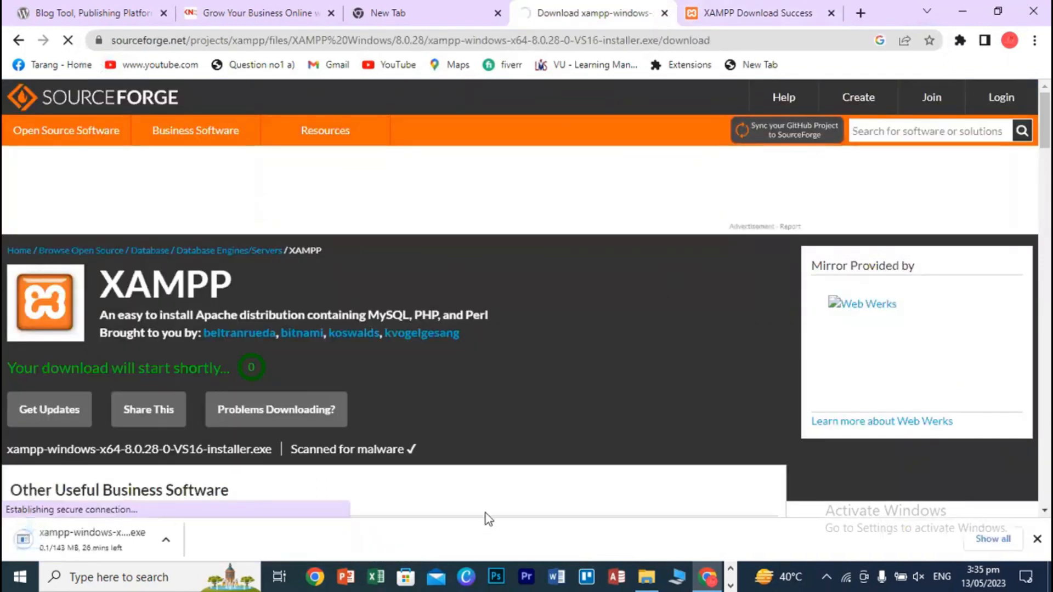
pyautogui.click(982, 539)
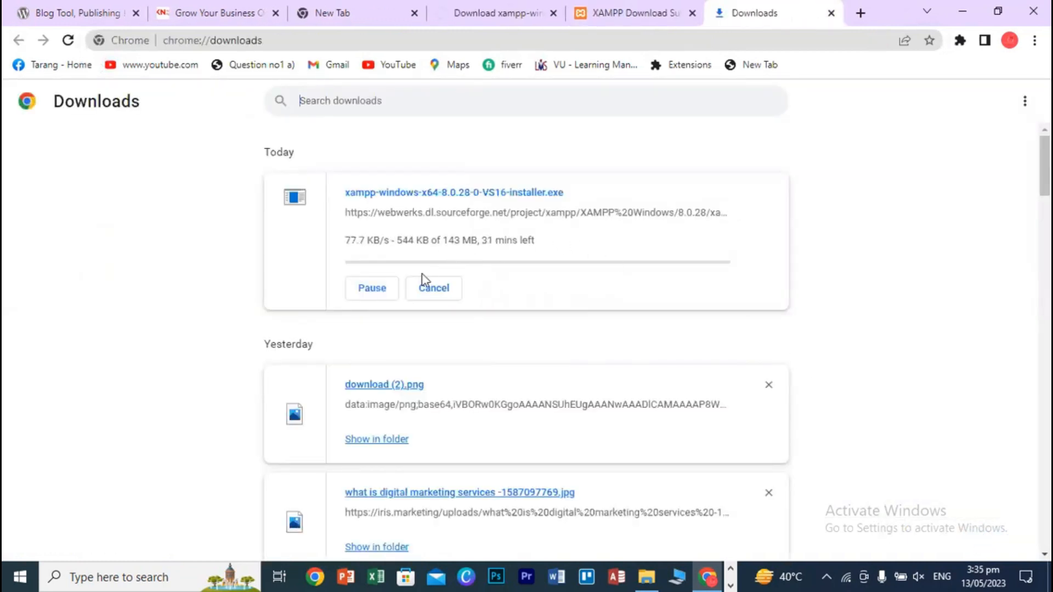
pyautogui.click(371, 299)
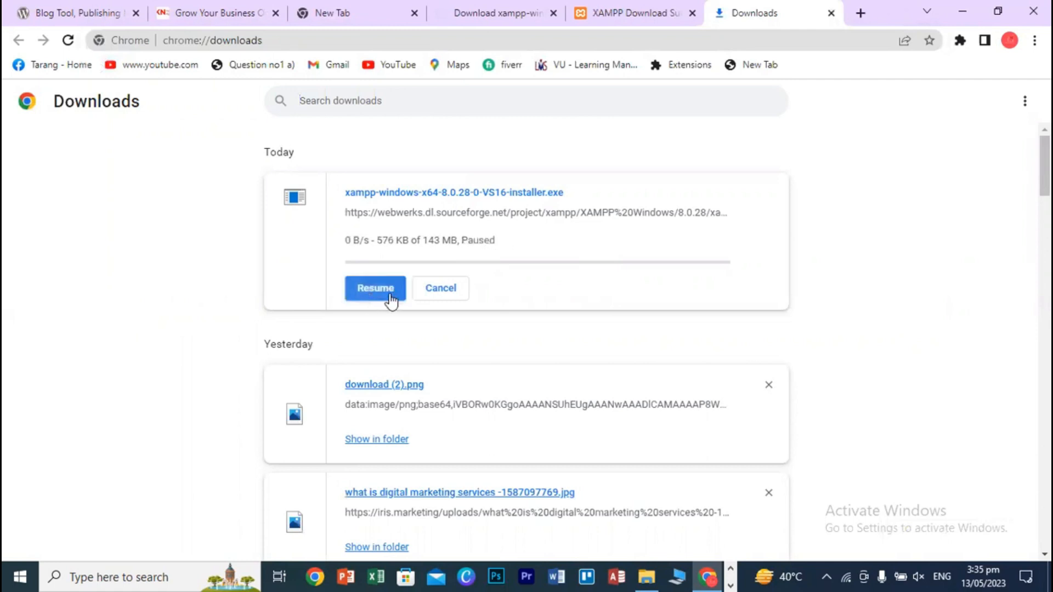
pyautogui.click(435, 296)
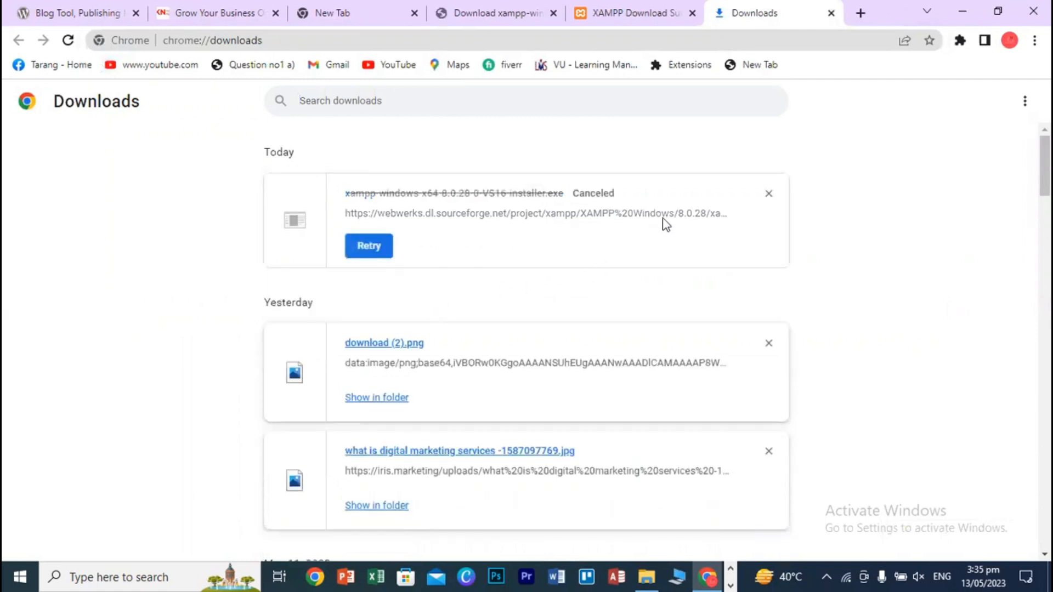
pyautogui.click(769, 193)
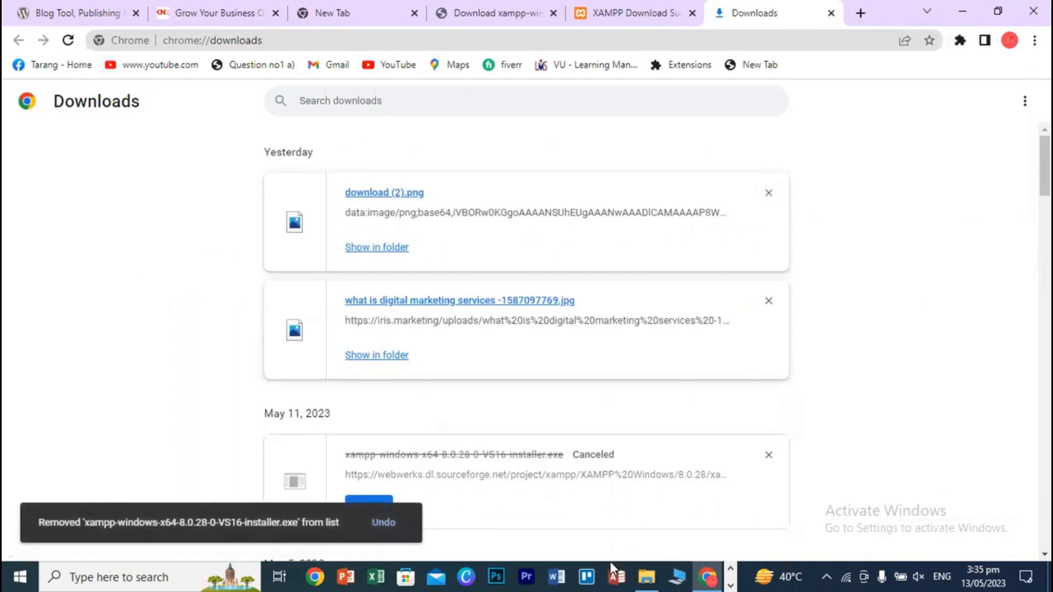
pyautogui.click(647, 578)
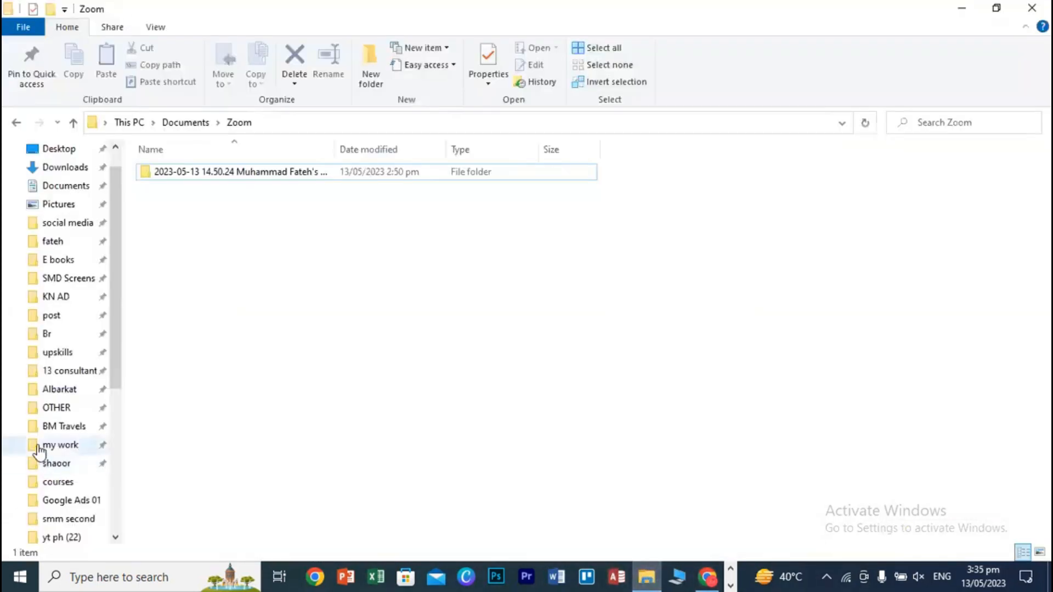
# - Navigate to B:\fateh\soft, where the xampp-windows-x64-8.2.0 installer is stored
pyautogui.scroll(2, 40, 444)
pyautogui.click(61, 272)
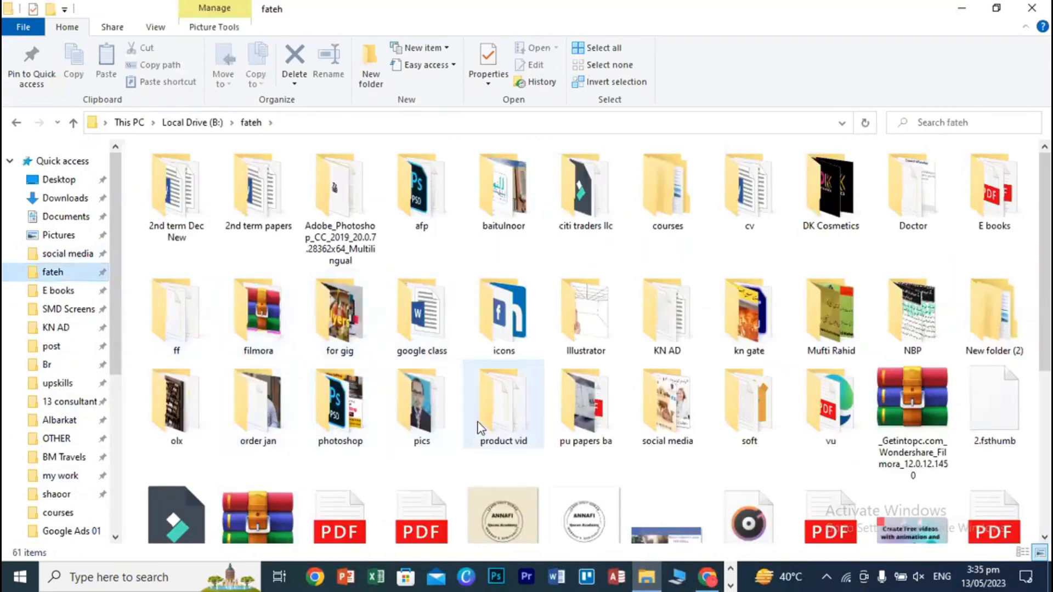
pyautogui.moveTo(1032, 241); pyautogui.dragTo(1032, 192)
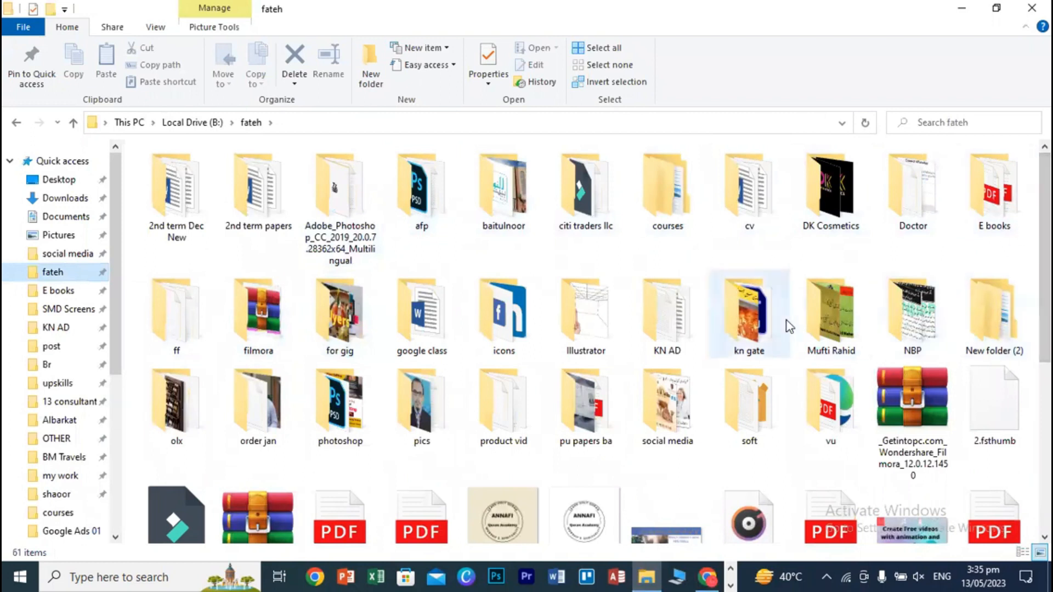
pyautogui.doubleClick(766, 415)
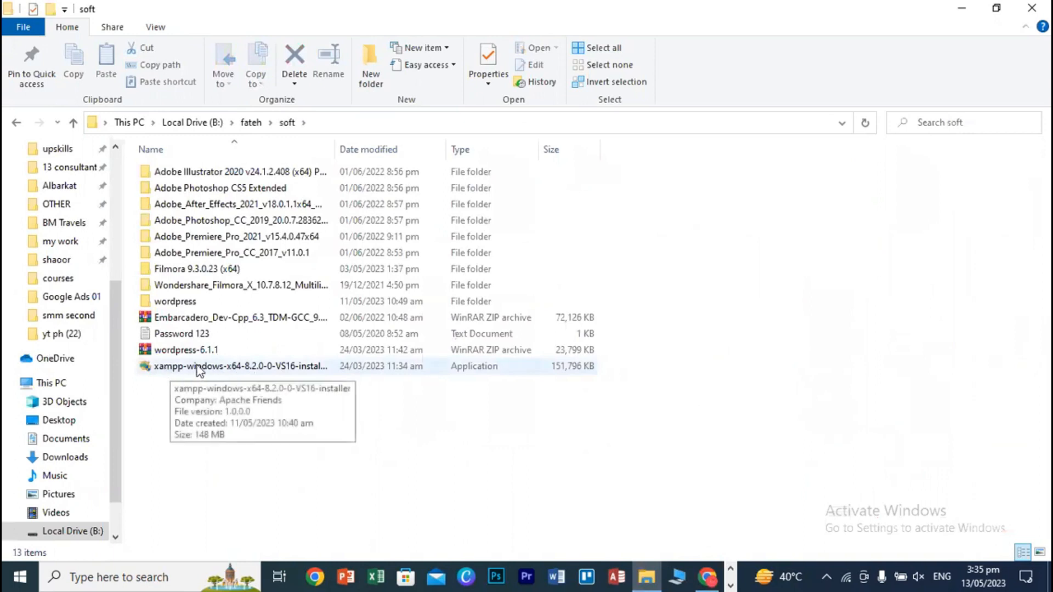
# - Run the XAMPP installer as administrator and advance past the welcome and components pages
pyautogui.rightClick(242, 366)
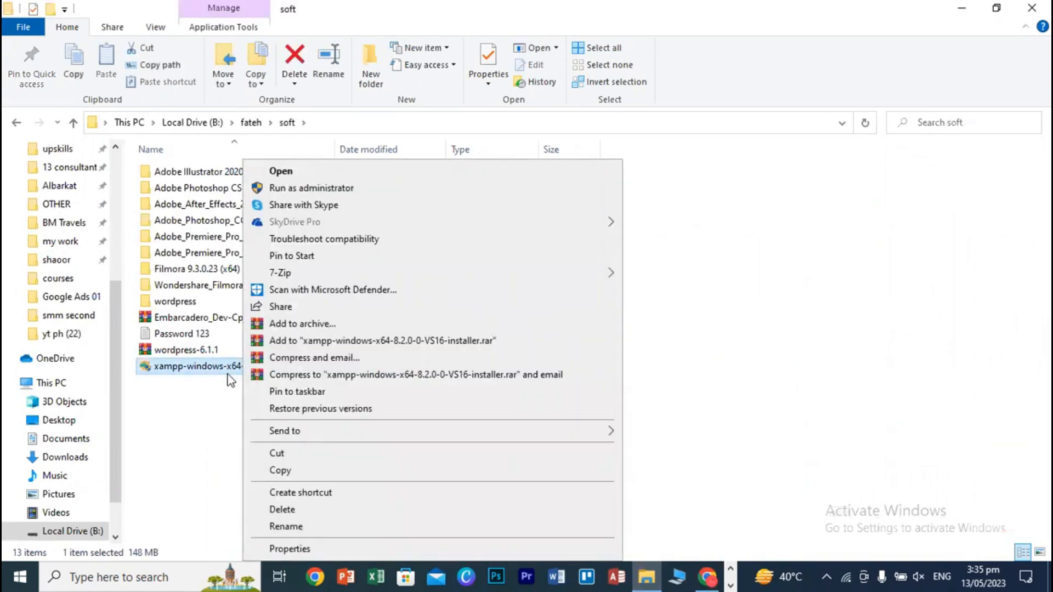
pyautogui.click(339, 189)
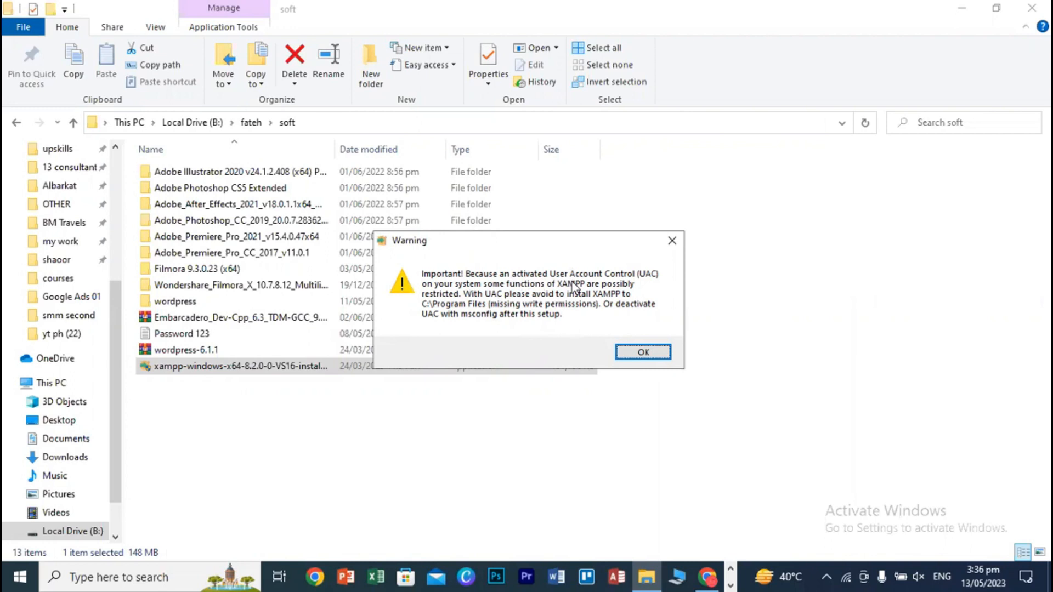
pyautogui.click(645, 351)
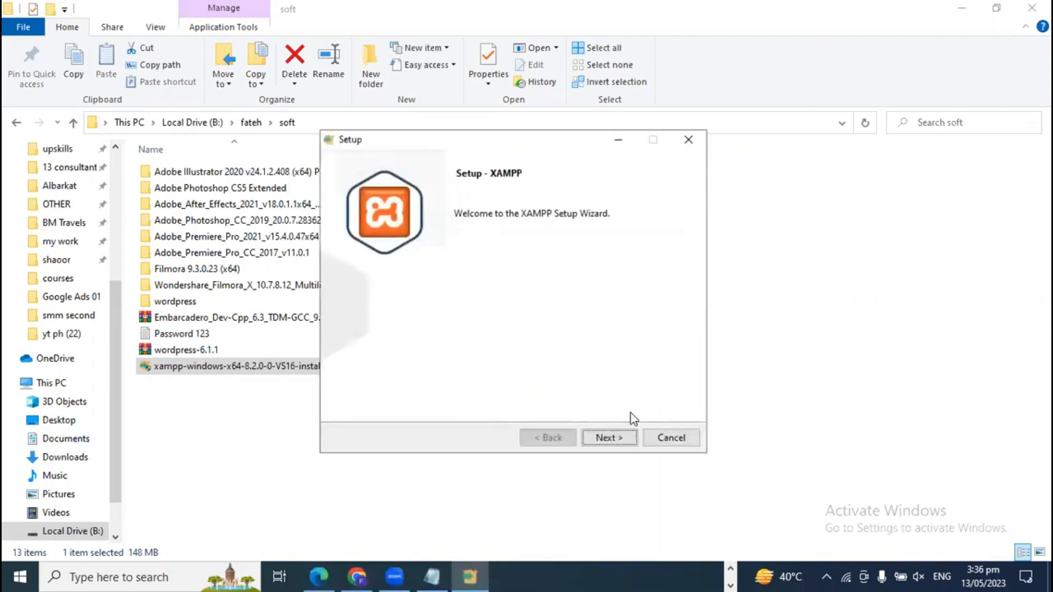
pyautogui.click(611, 438)
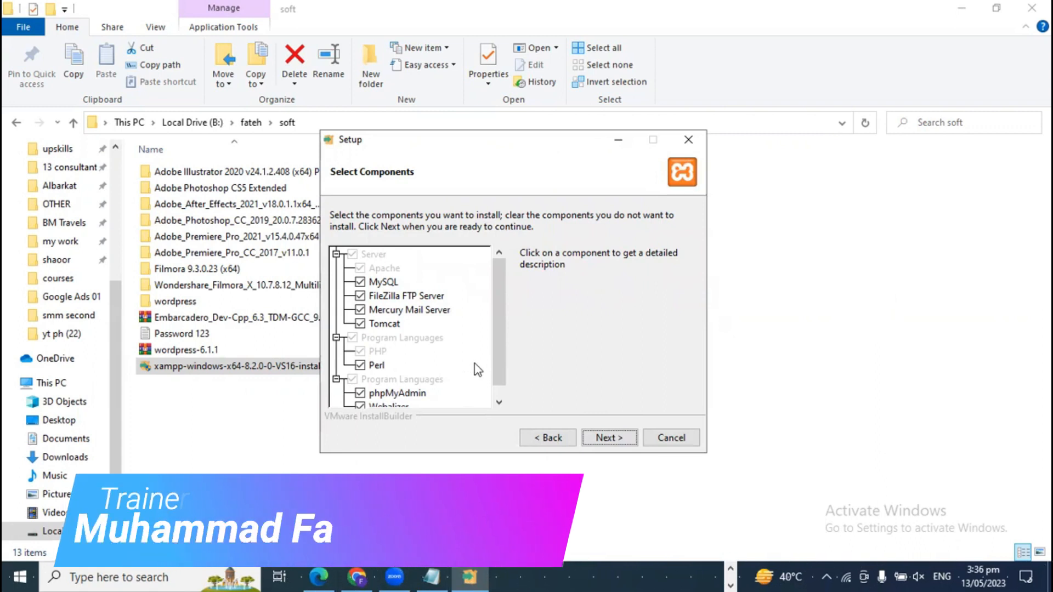
pyautogui.click(625, 442)
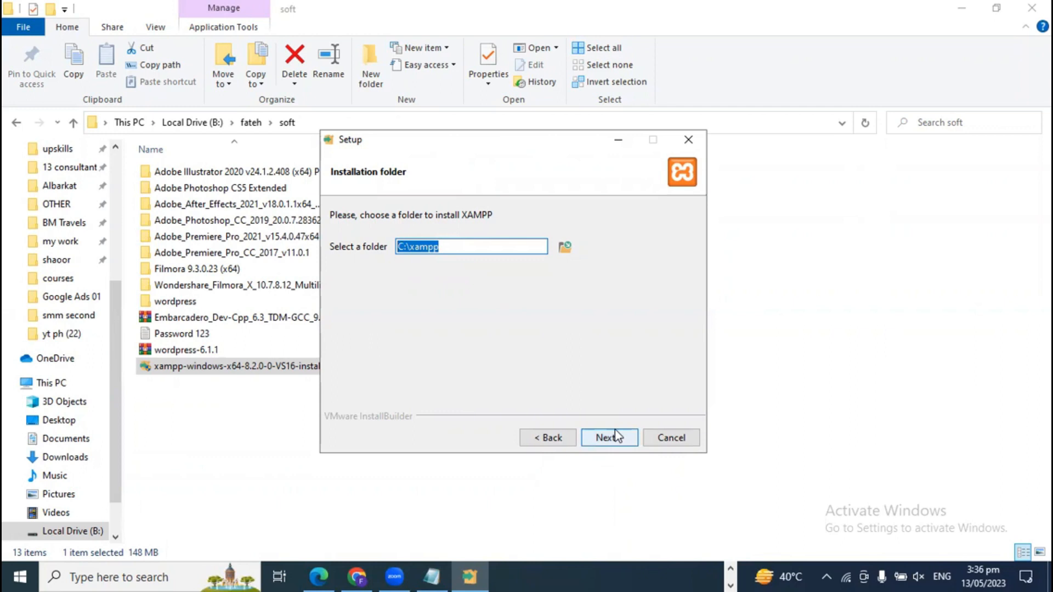
# - Abort the XAMPP setup at the C:\xampp folder step and close it
pyautogui.click(674, 439)
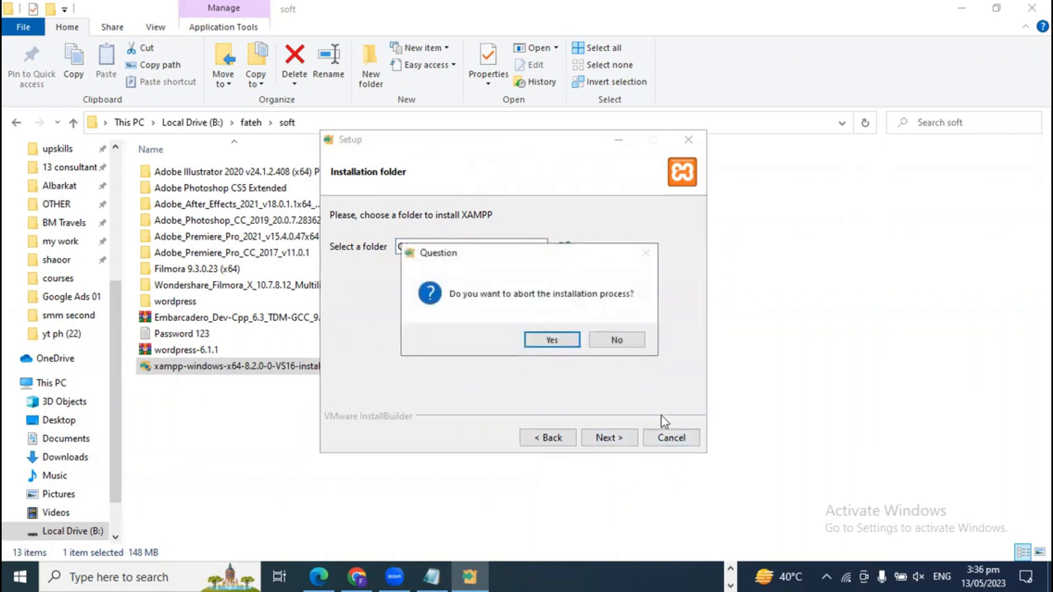
pyautogui.click(552, 340)
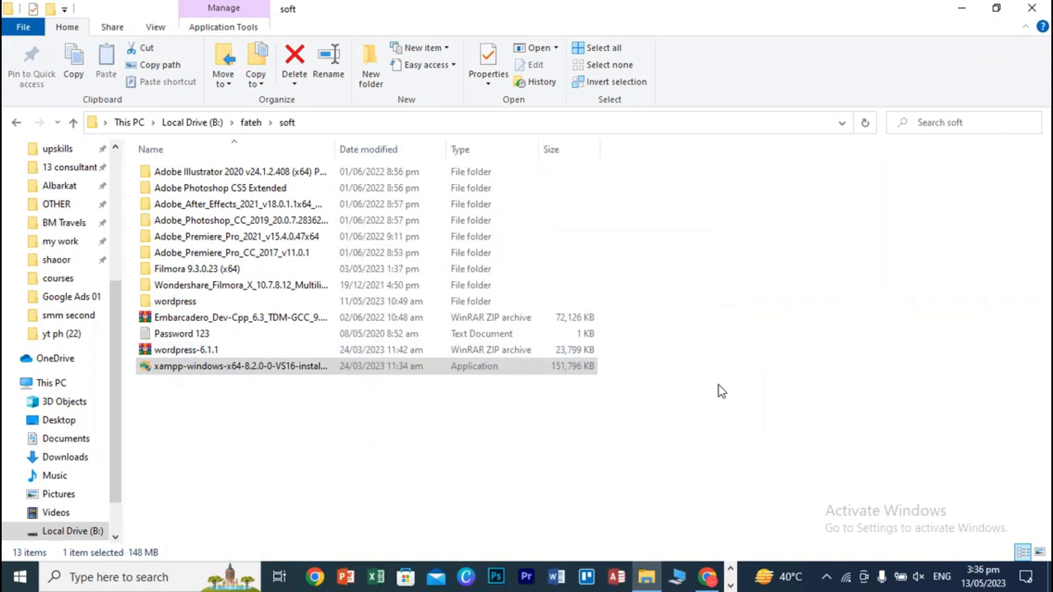
pyautogui.click(719, 385)
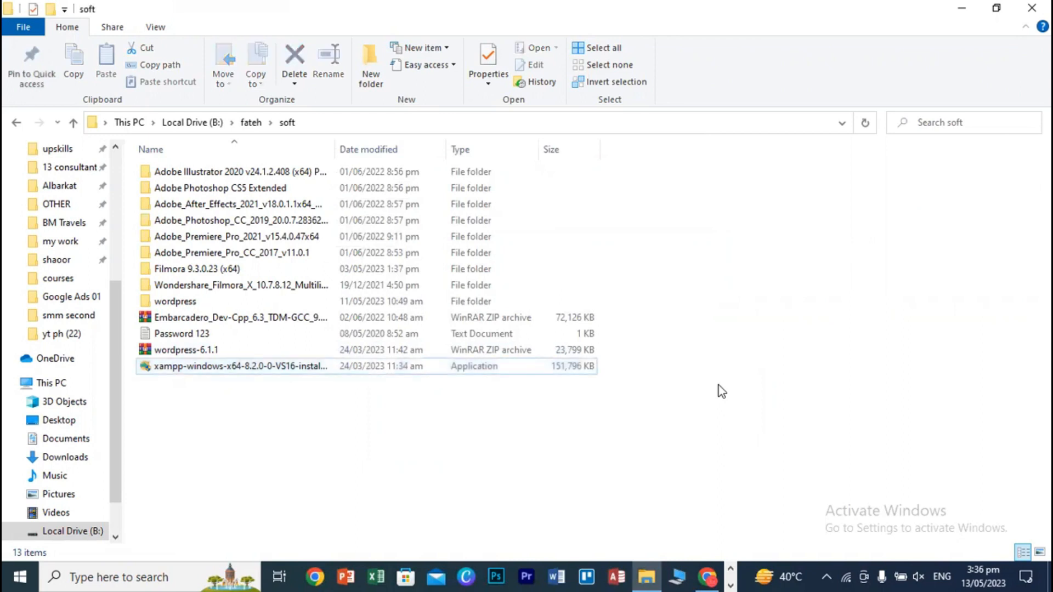
# - Search Windows for 'xa' and launch XAMPP Control Panel v3.3.0
pyautogui.click(159, 576)
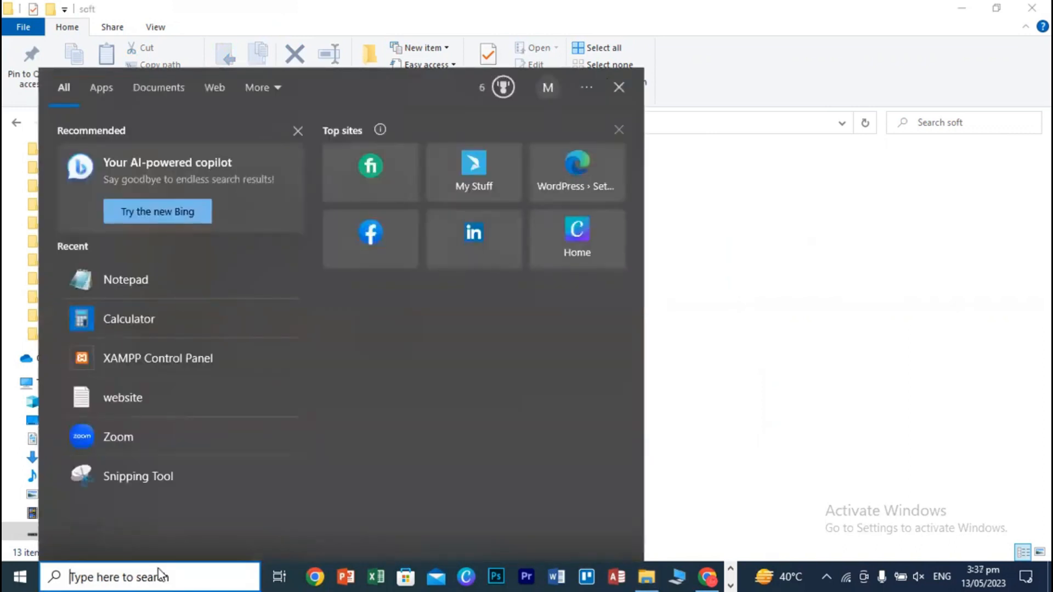
pyautogui.write('xa')
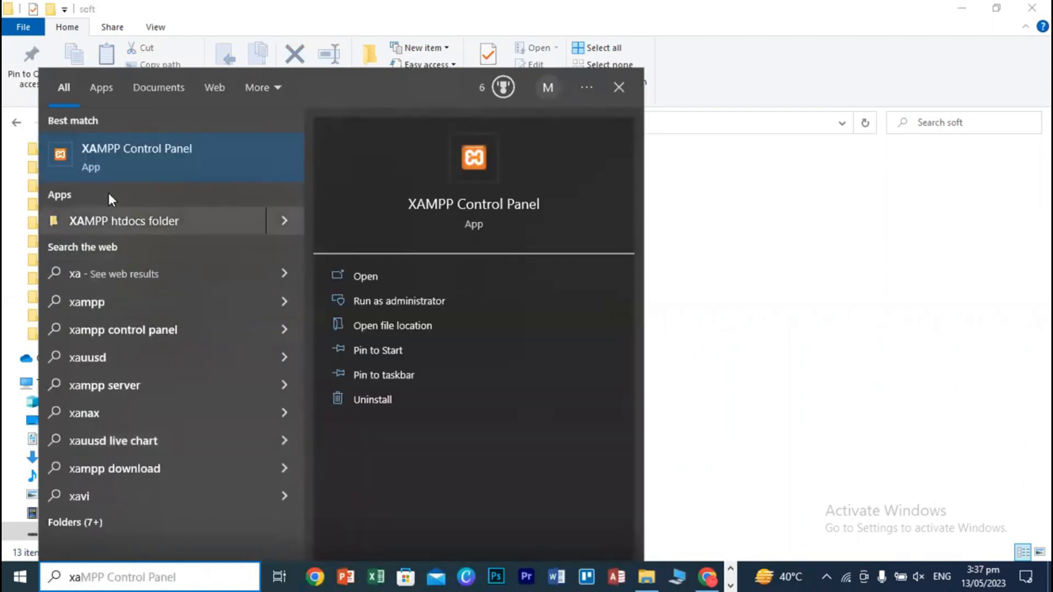
pyautogui.click(155, 154)
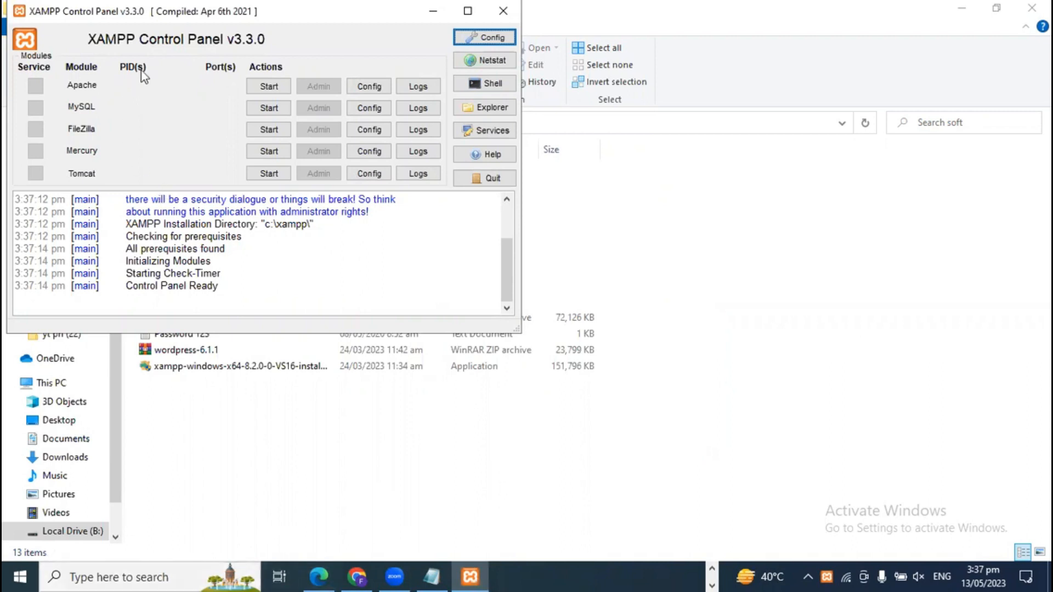
# - Start Apache (ports 80/443) and MySQL (port 3306), then minimize the control panel
pyautogui.click(267, 87)
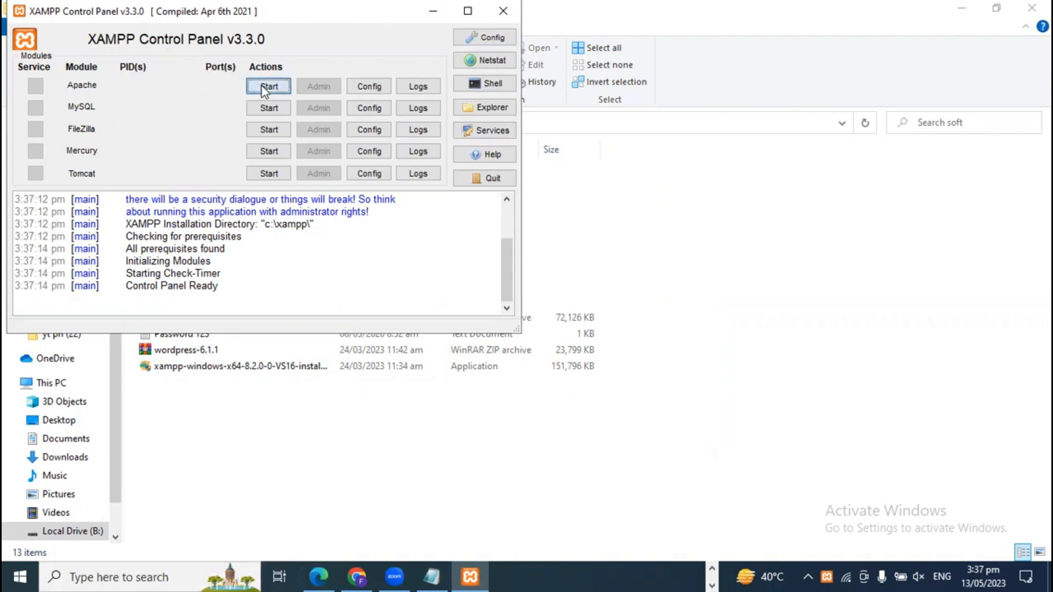
pyautogui.click(271, 109)
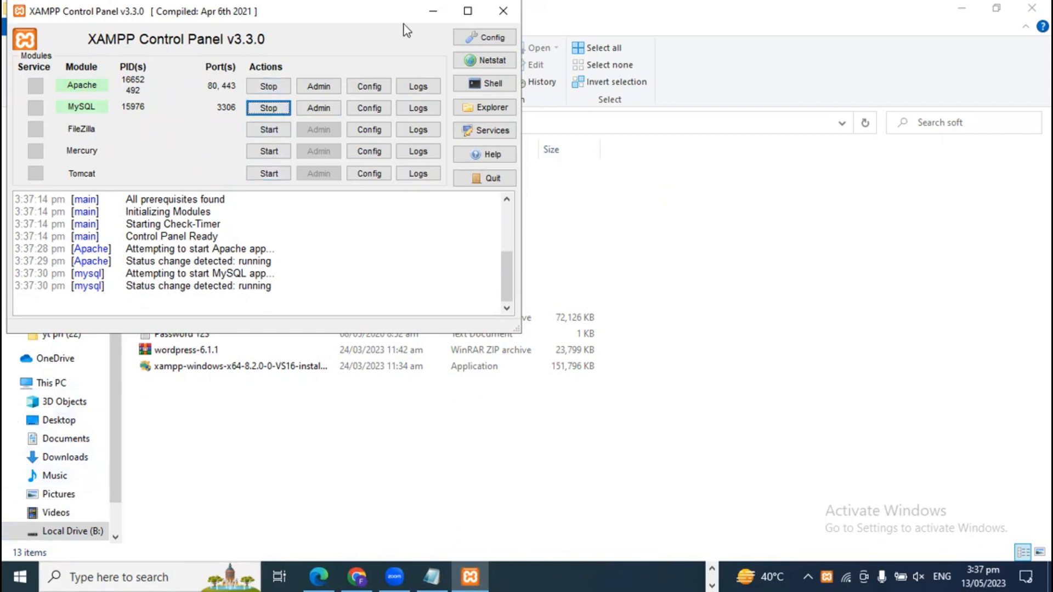
pyautogui.click(432, 11)
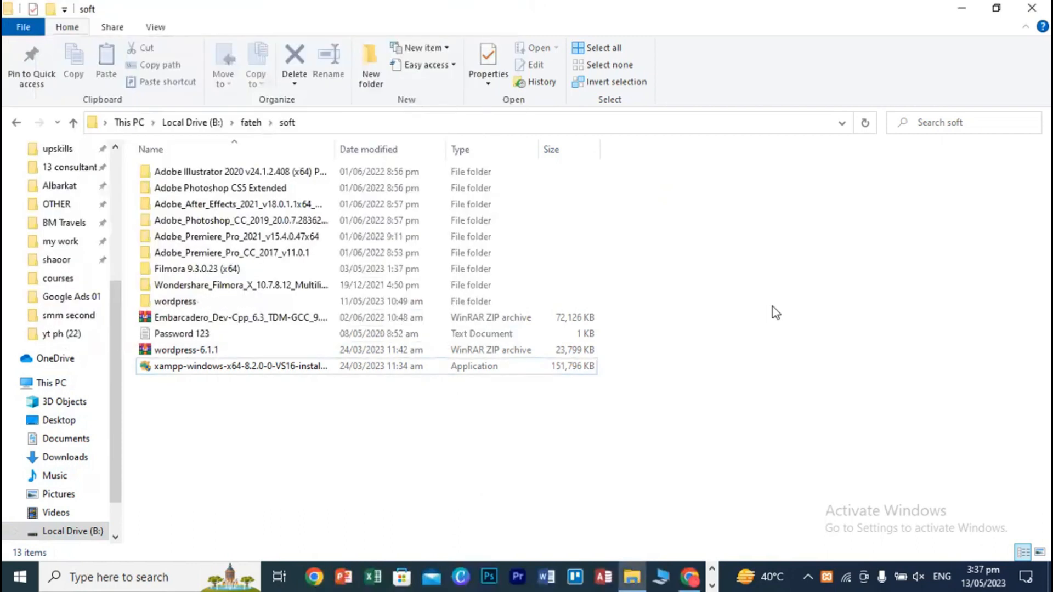
# - Close the soft folder window and the Downloads, XAMPP success and SourceForge tabs
pyautogui.click(1031, 8)
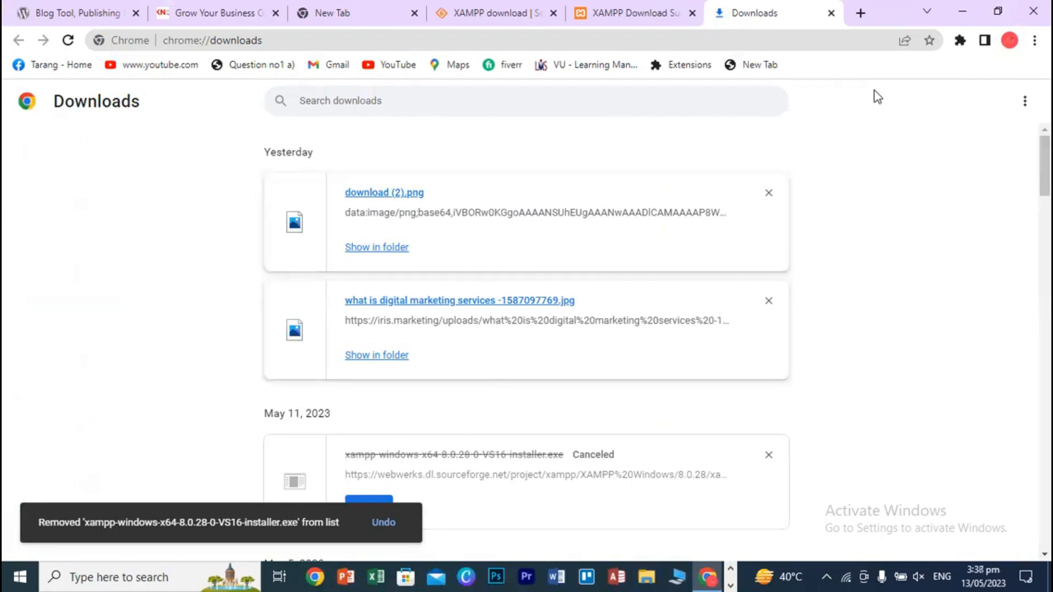
pyautogui.click(831, 13)
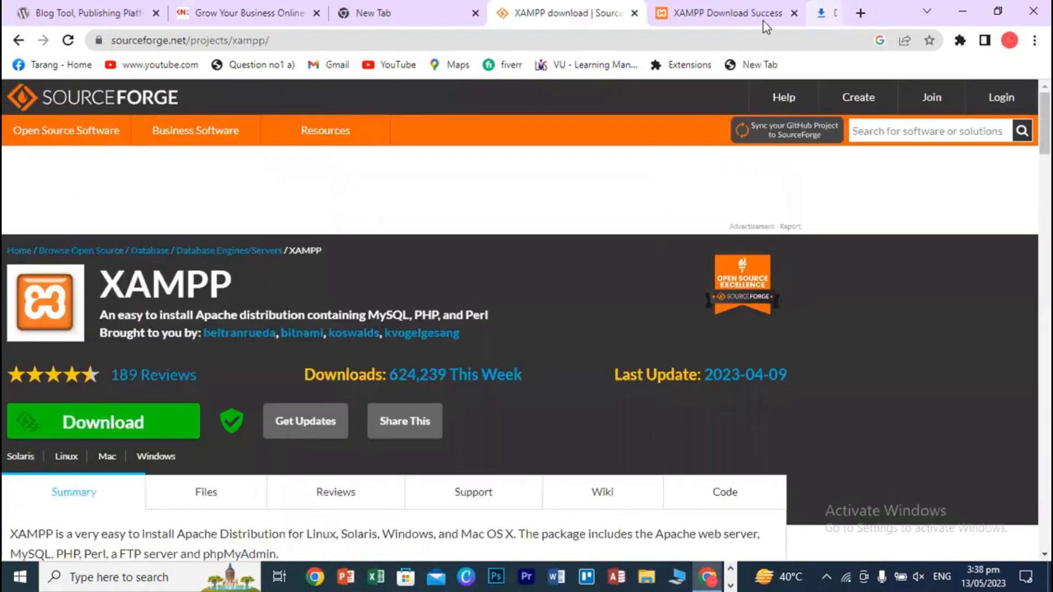
pyautogui.click(794, 12)
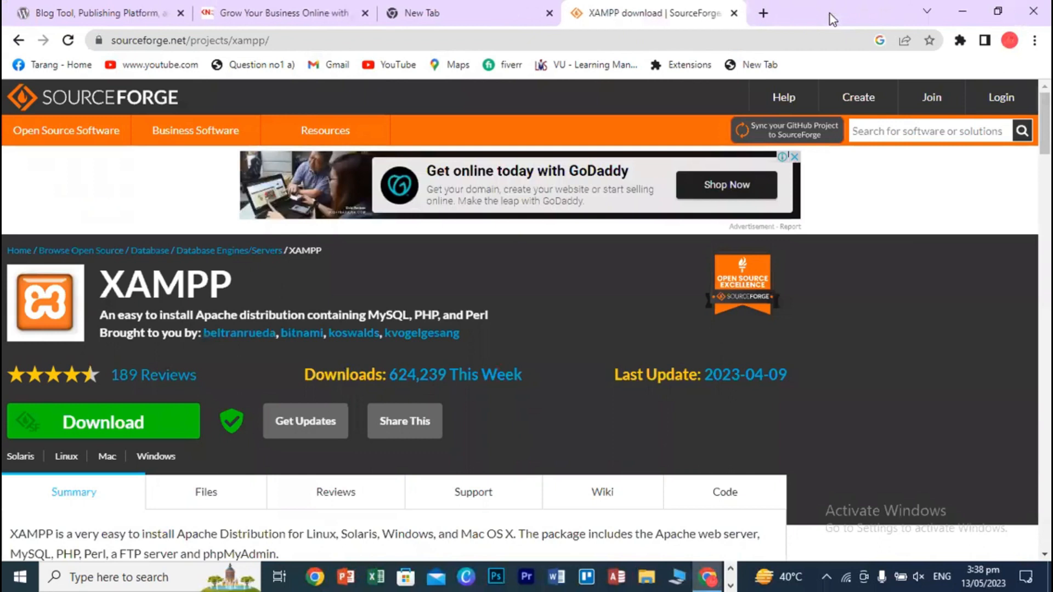
pyautogui.click(734, 13)
# - Go to wordpress.org and open its Get WordPress download page
pyautogui.click(183, 42)
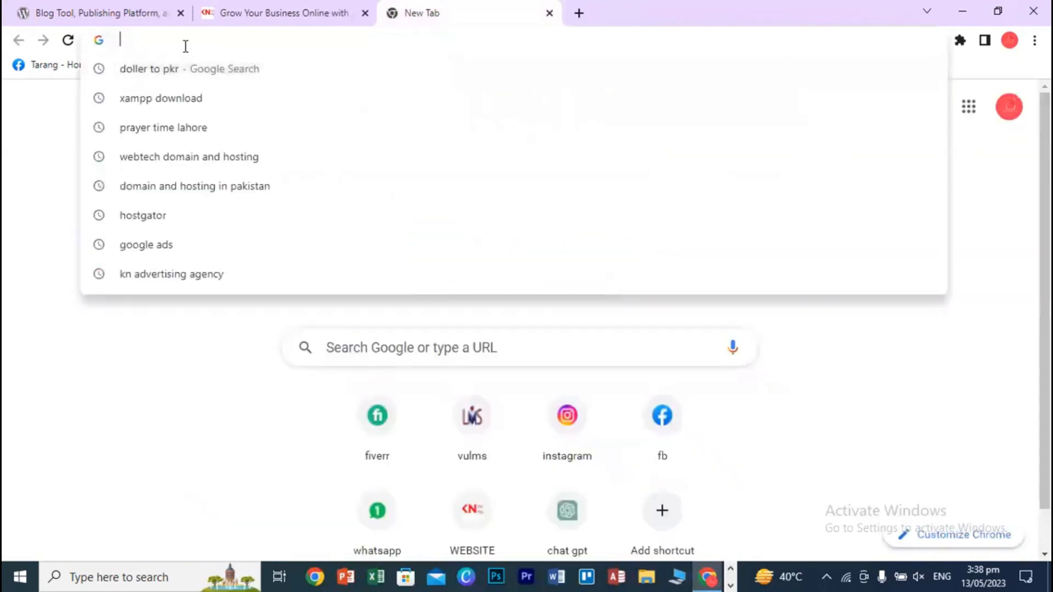
pyautogui.write('wor')
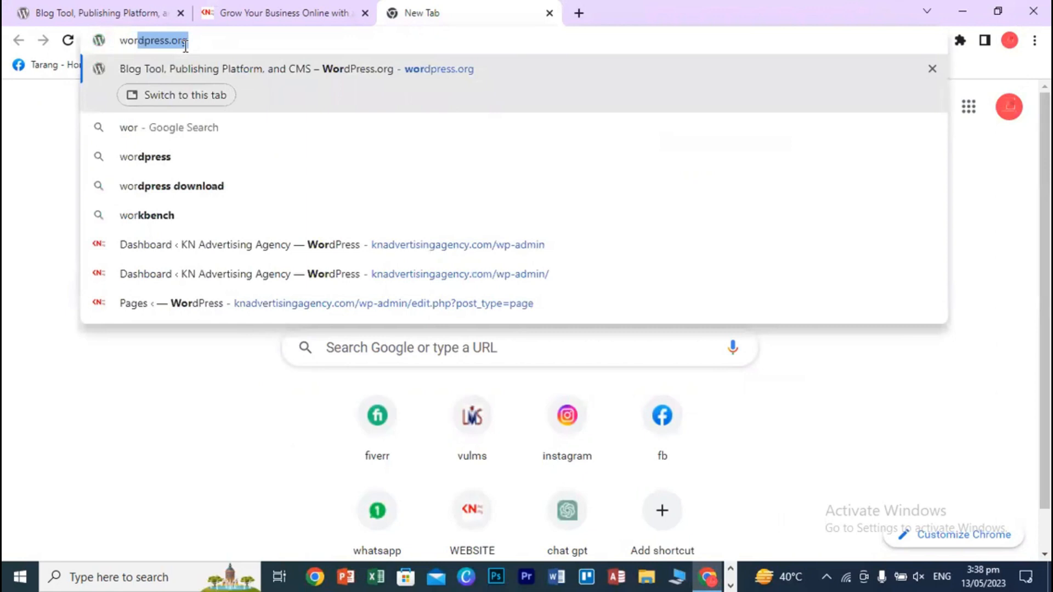
pyautogui.press('Return')
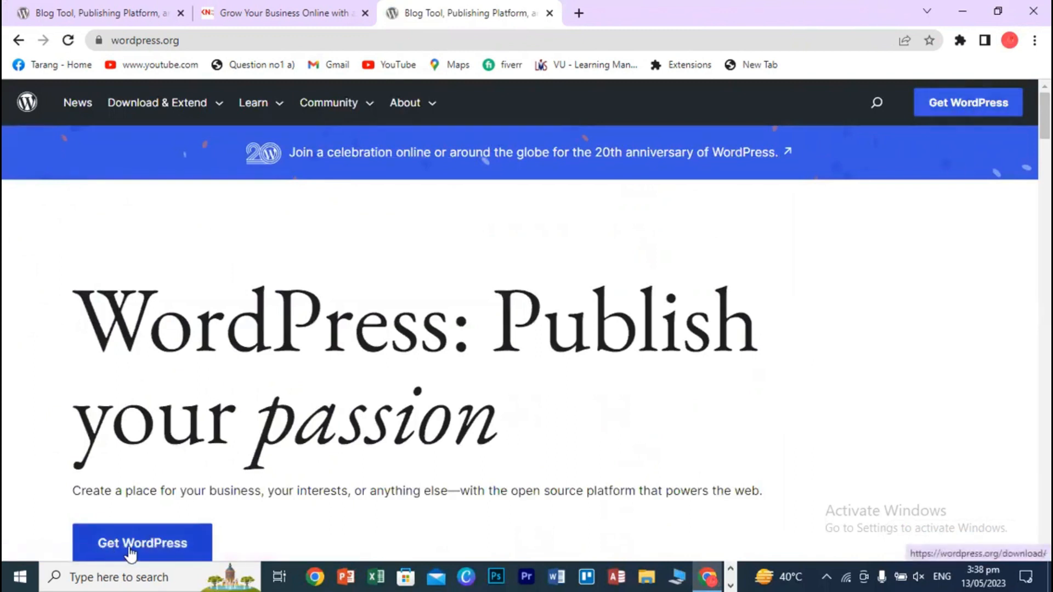
pyautogui.click(970, 110)
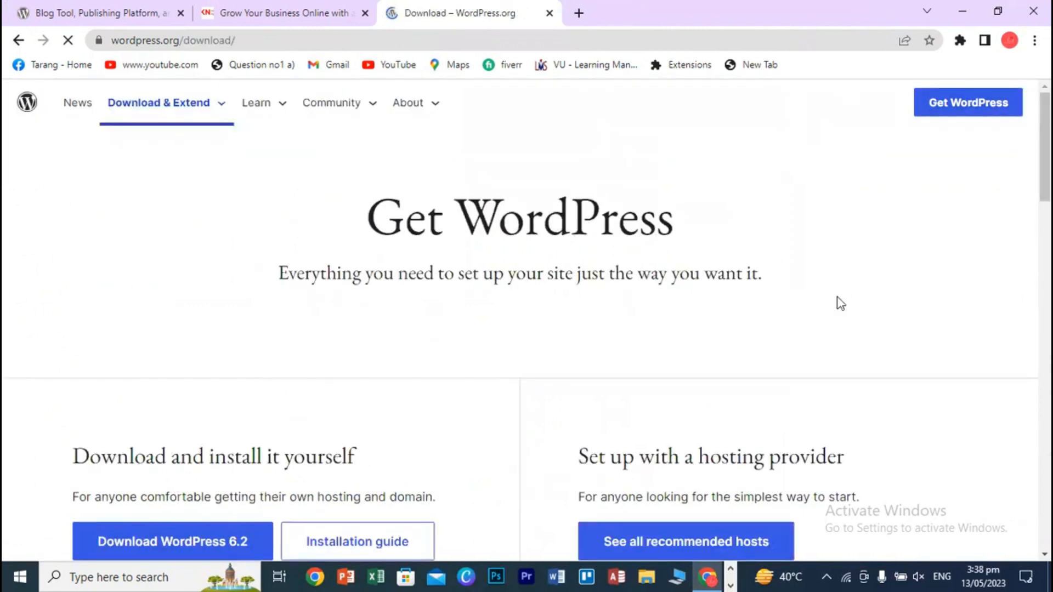
pyautogui.scroll(-4, 877, 369)
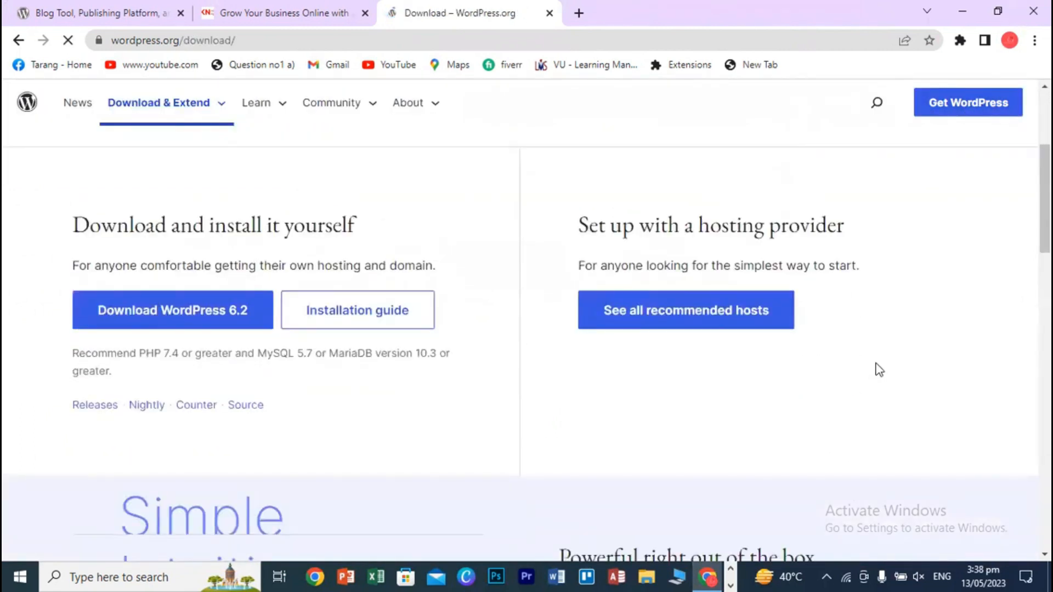
pyautogui.scroll(-5, 886, 384)
pyautogui.scroll(7, 895, 398)
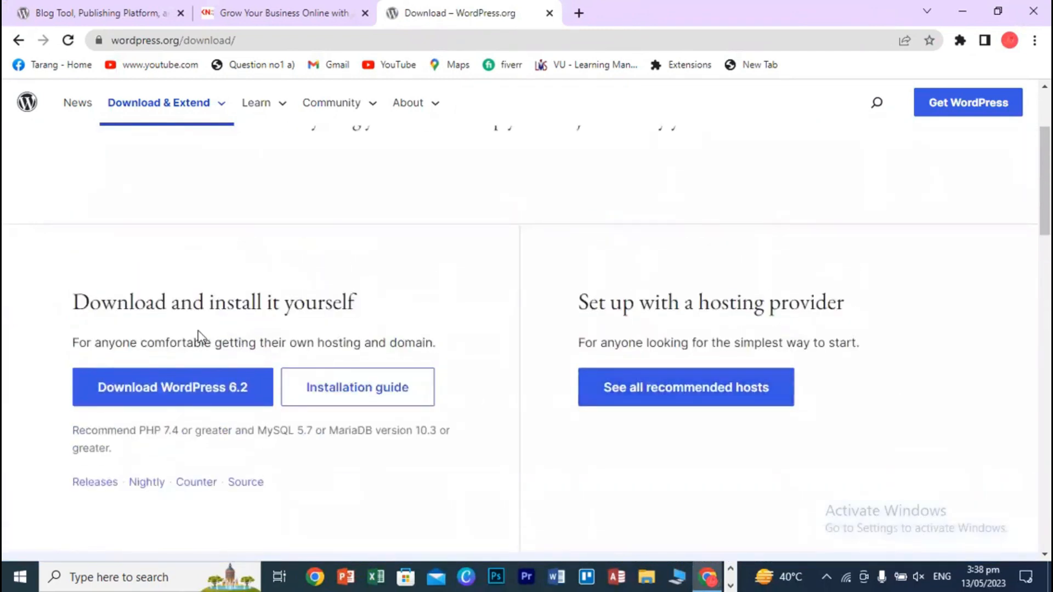
# - Start the WordPress 6.2 download, then cancel it and remove it from the downloads list
pyautogui.click(222, 397)
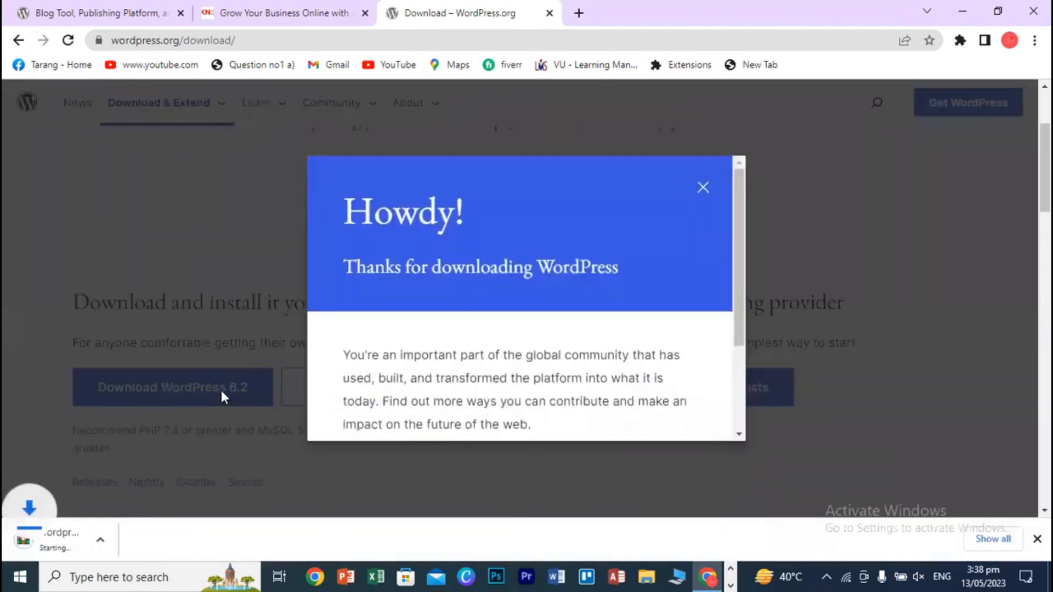
pyautogui.click(993, 539)
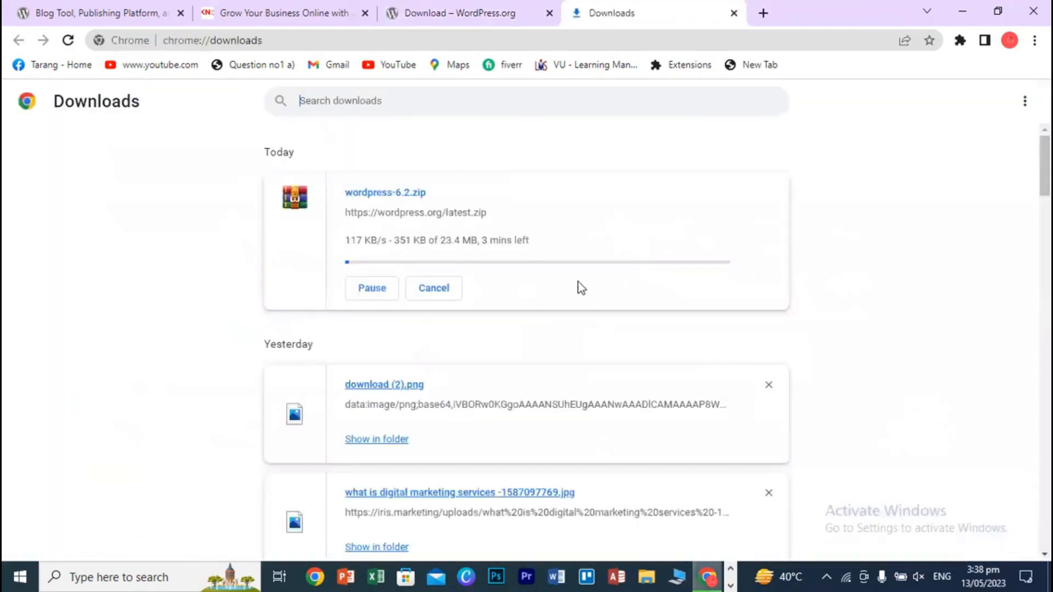
pyautogui.click(426, 290)
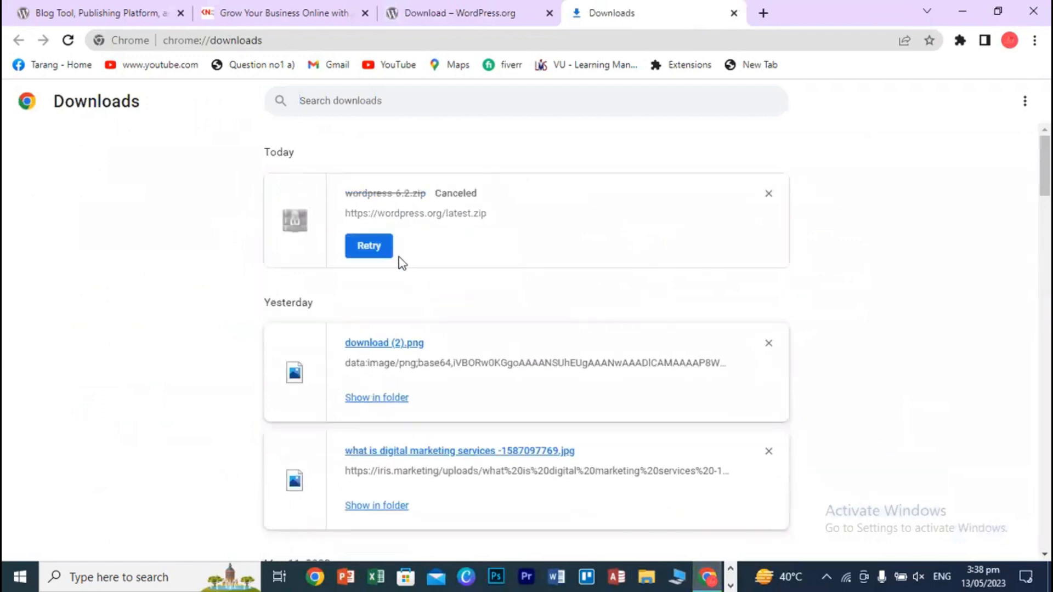
pyautogui.click(770, 195)
pyautogui.click(646, 576)
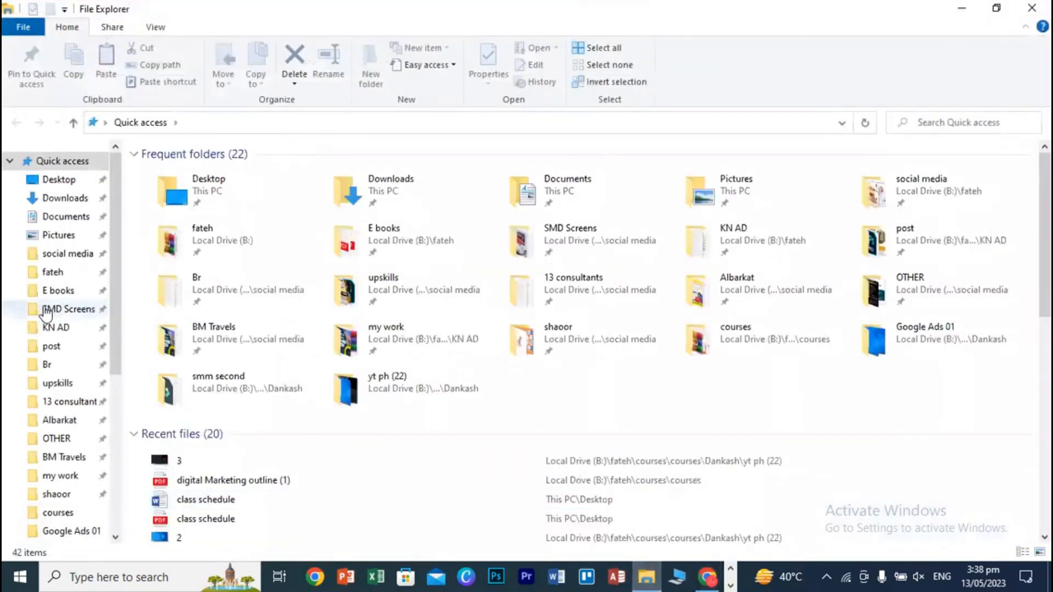
# - Open B:\fateh\soft and check the options for the wordpress-6.1.1 archive
pyautogui.click(68, 272)
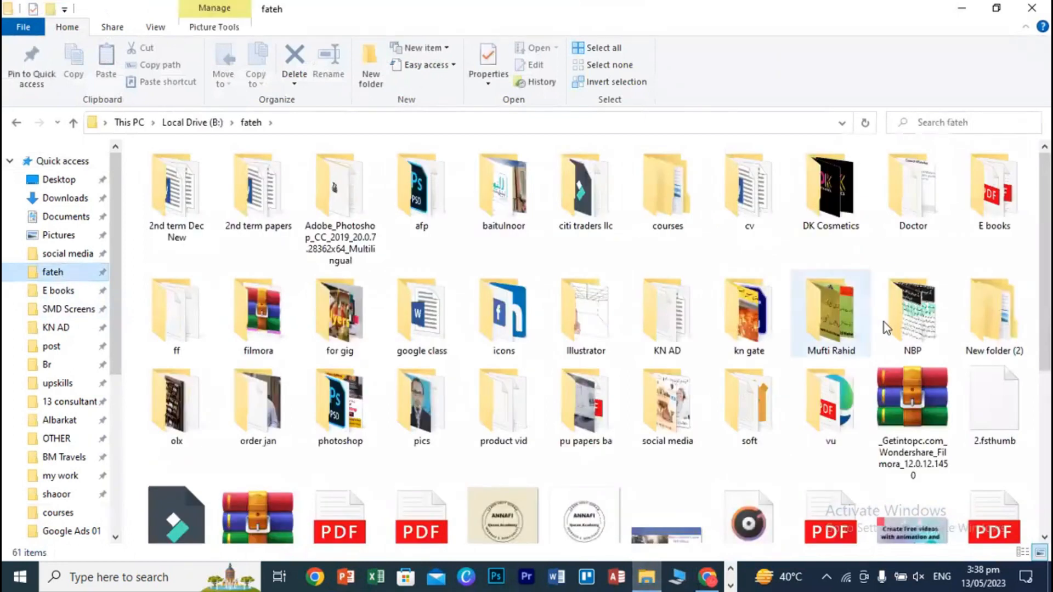
pyautogui.doubleClick(766, 422)
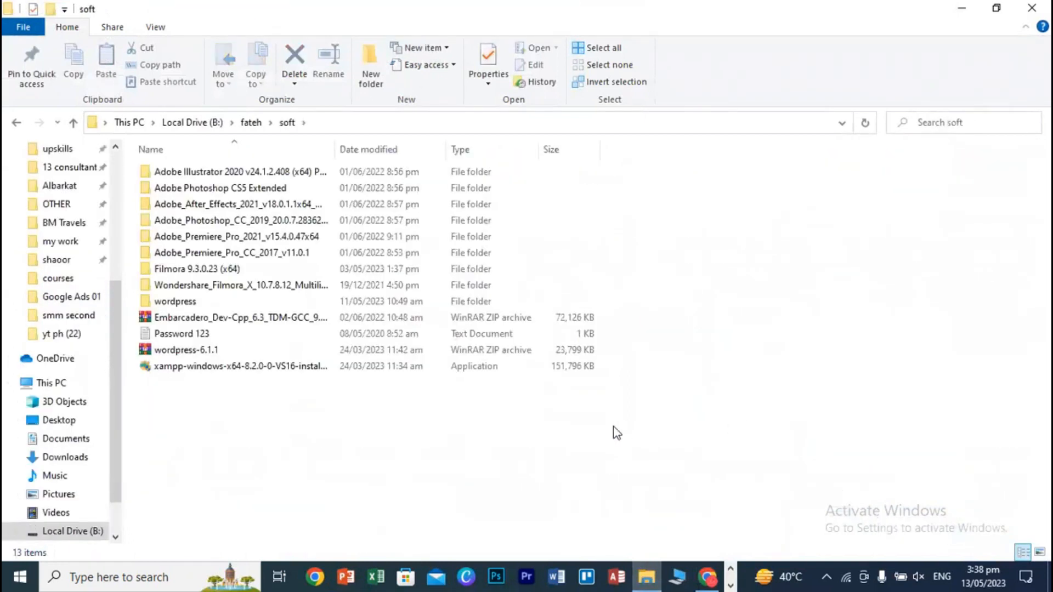
pyautogui.click(219, 354)
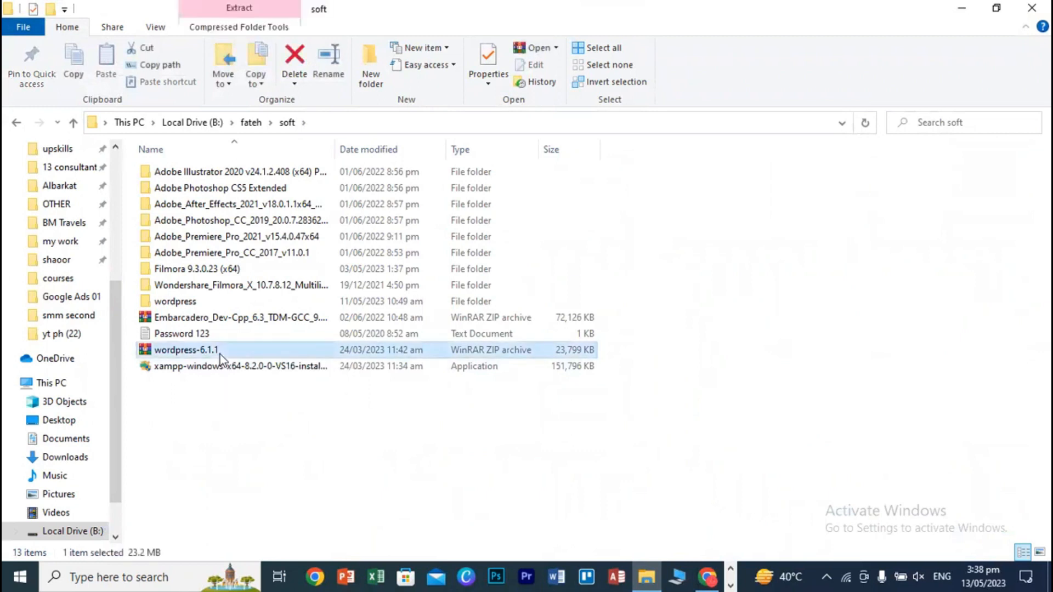
pyautogui.rightClick(220, 354)
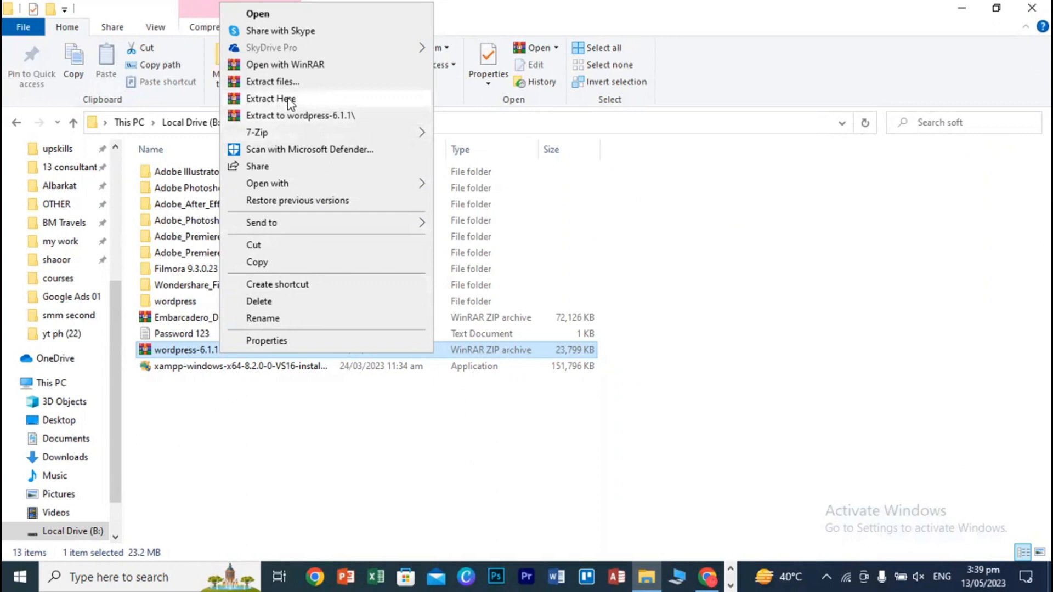
pyautogui.click(265, 420)
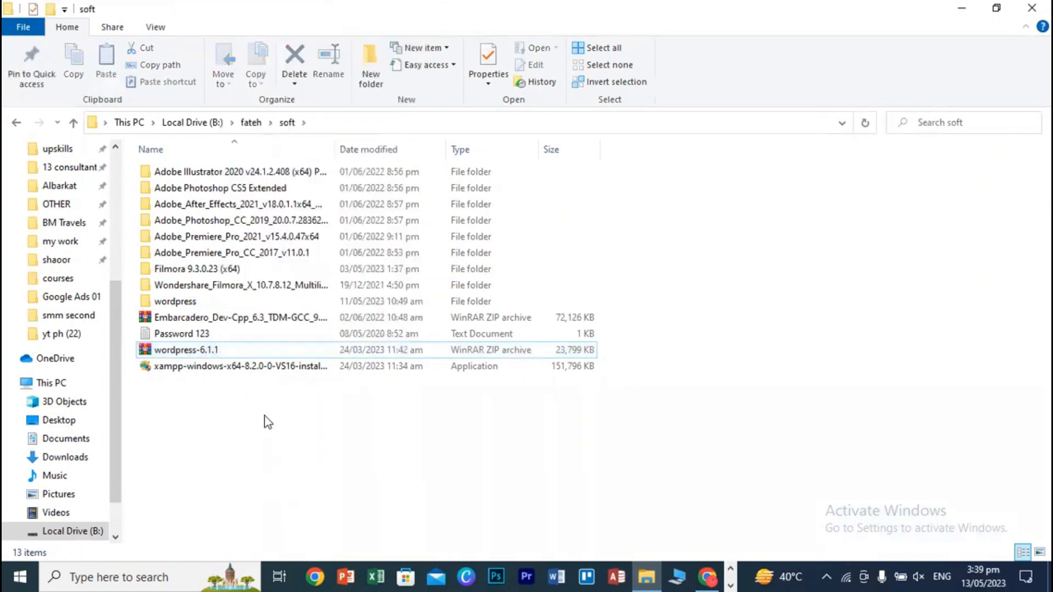
# - Rename the existing wordpress folder to wordpress1
pyautogui.click(176, 301)
pyautogui.rightClick(176, 301)
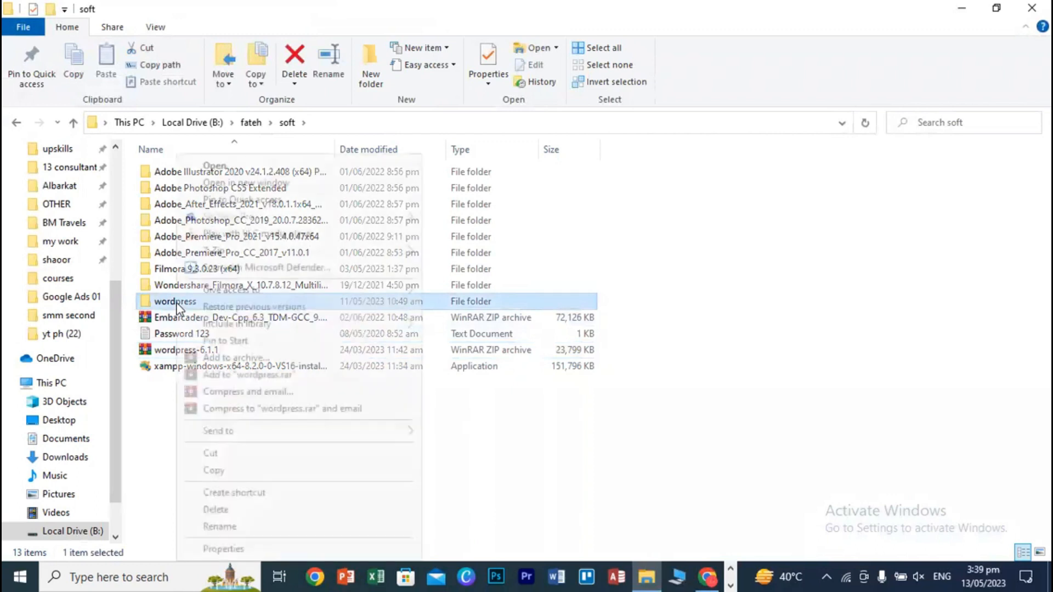
pyautogui.click(220, 527)
pyautogui.click(206, 298)
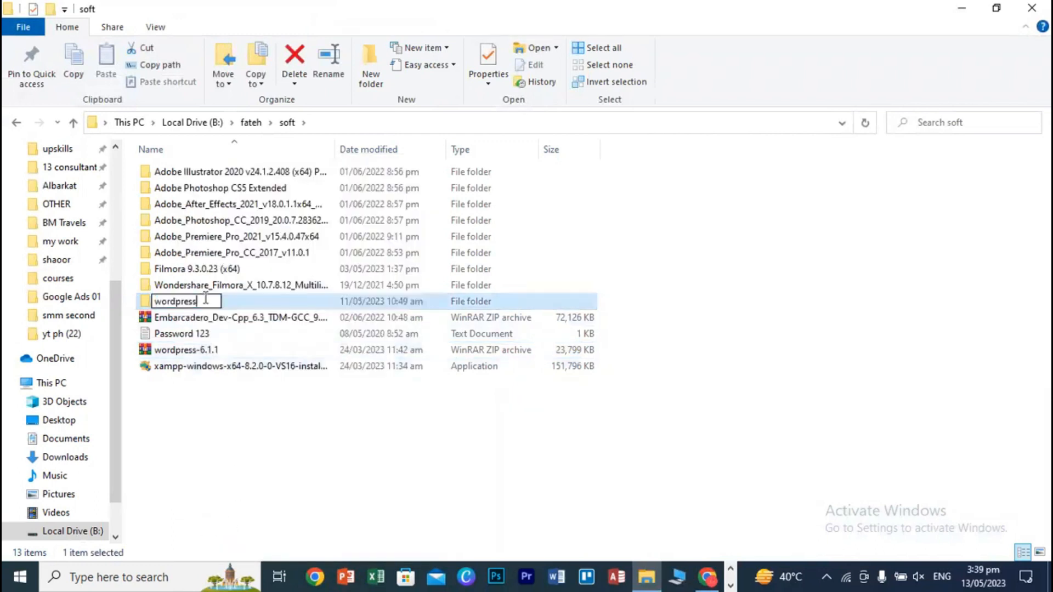
pyautogui.write('1')
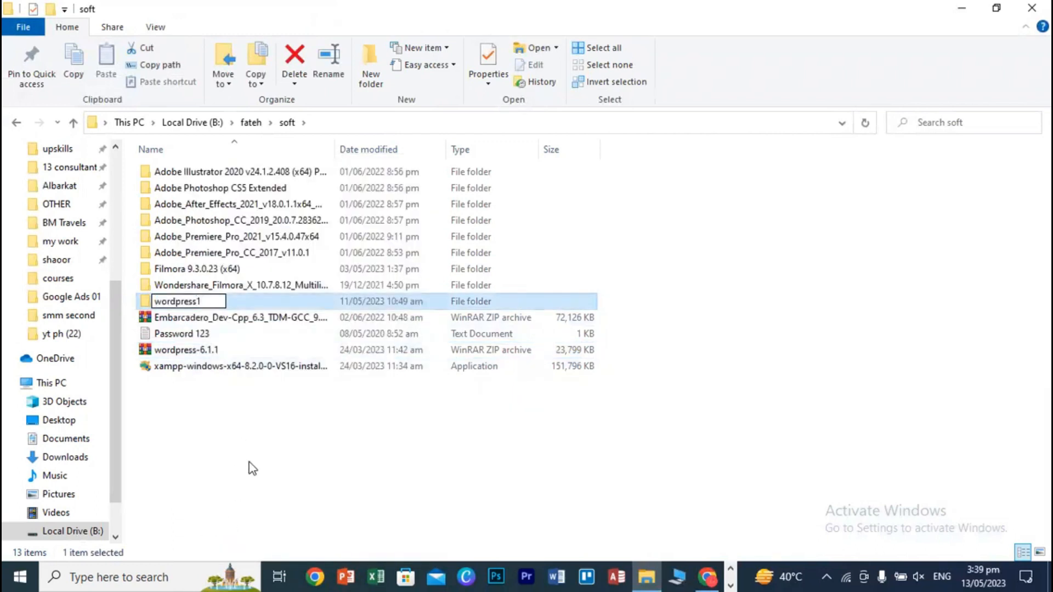
pyautogui.click(252, 469)
# - Extract wordpress-6.1.1.zip with WinRAR into a new wordpress folder
pyautogui.click(202, 355)
pyautogui.rightClick(203, 356)
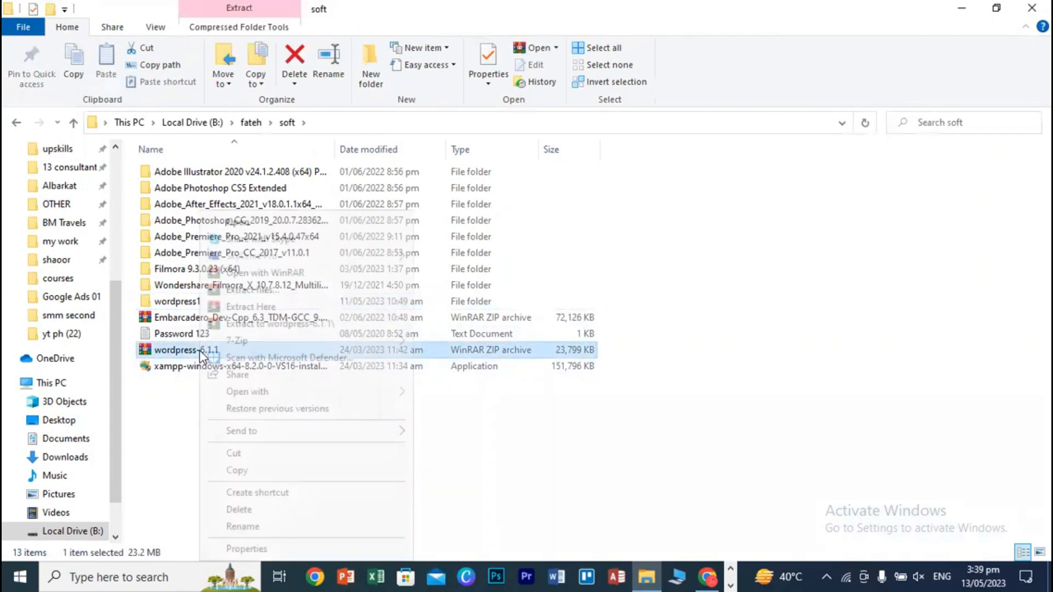
pyautogui.click(252, 324)
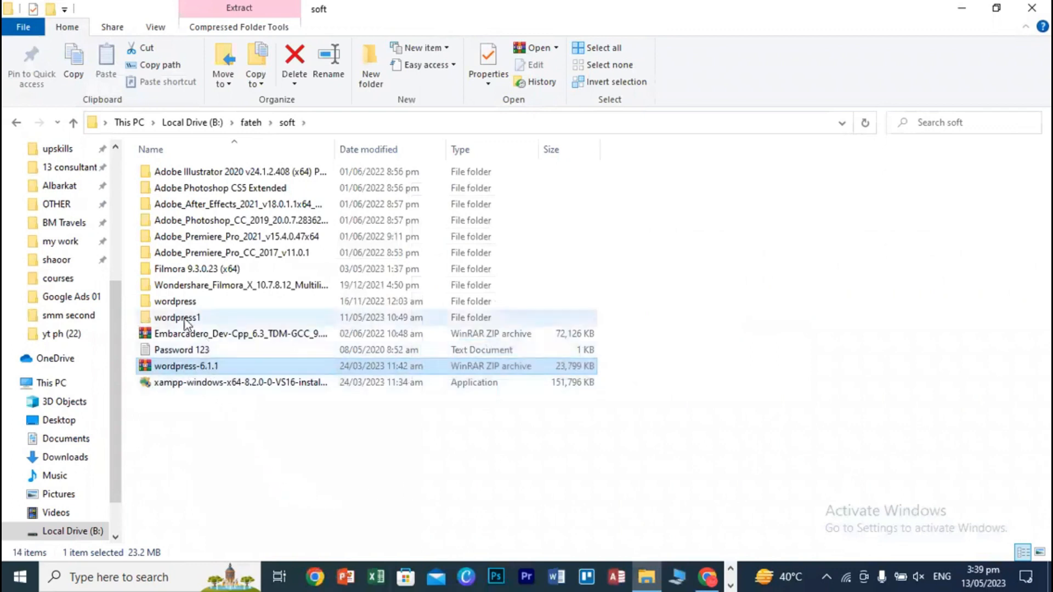
# - Copy all 19 items inside the extracted wordpress folder, then return to the soft folder
pyautogui.click(195, 305)
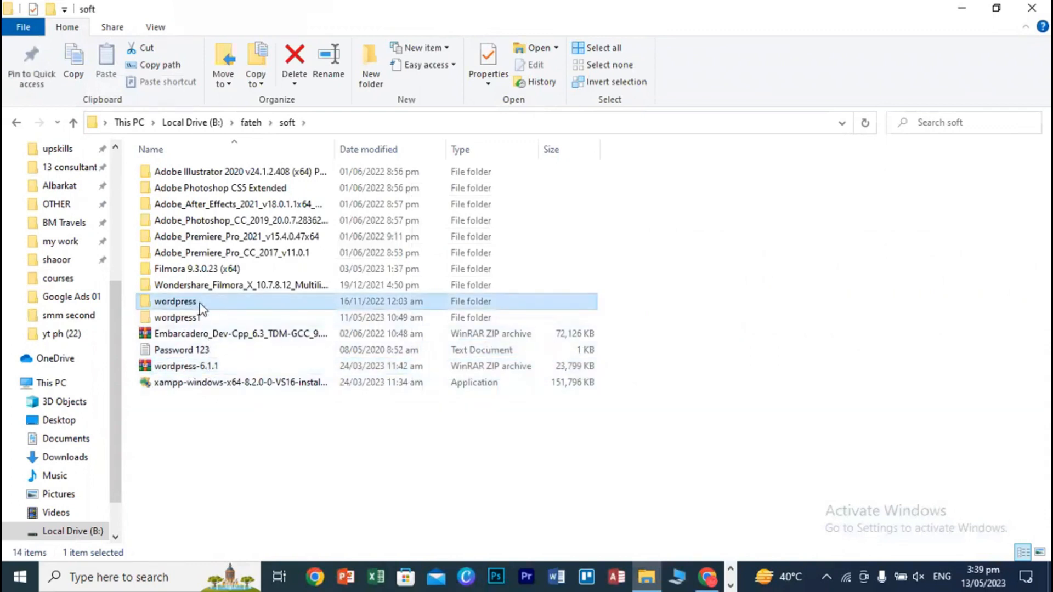
pyautogui.doubleClick(200, 306)
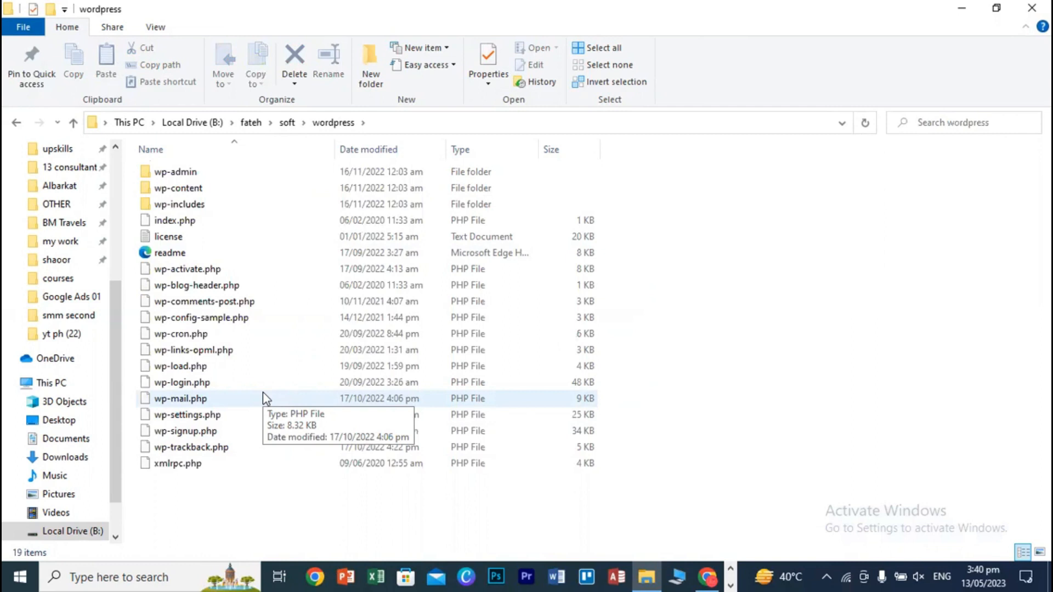
pyautogui.moveTo(232, 521); pyautogui.dragTo(209, 167)
pyautogui.rightClick(209, 179)
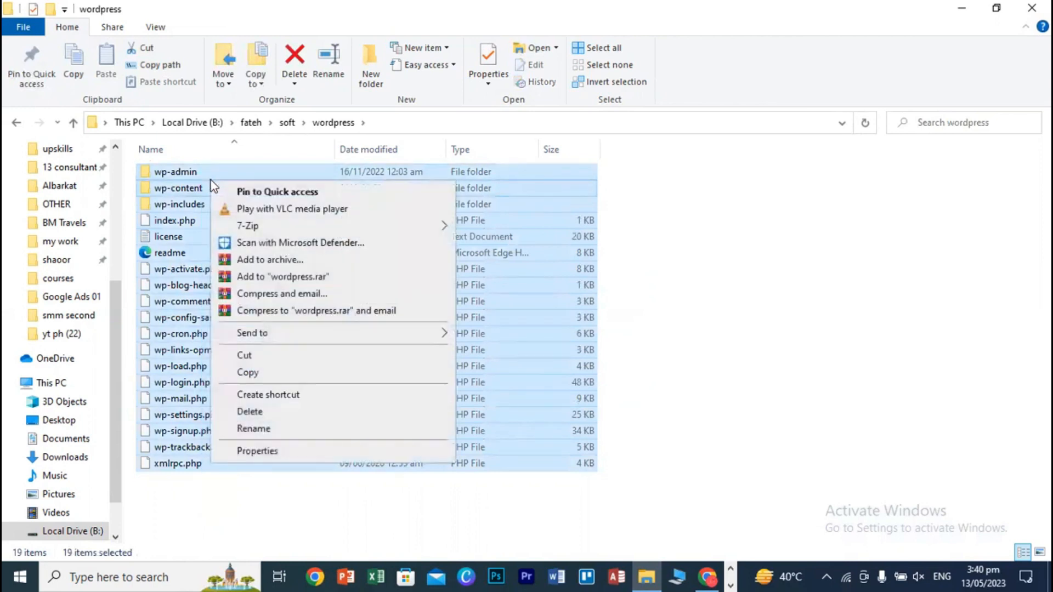
pyautogui.click(248, 373)
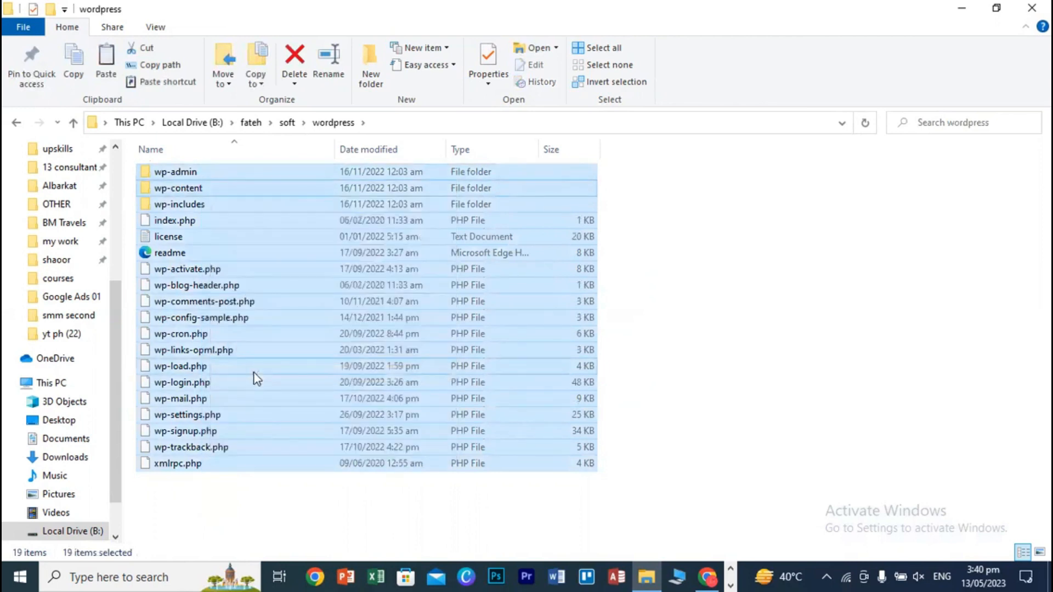
pyautogui.click(673, 256)
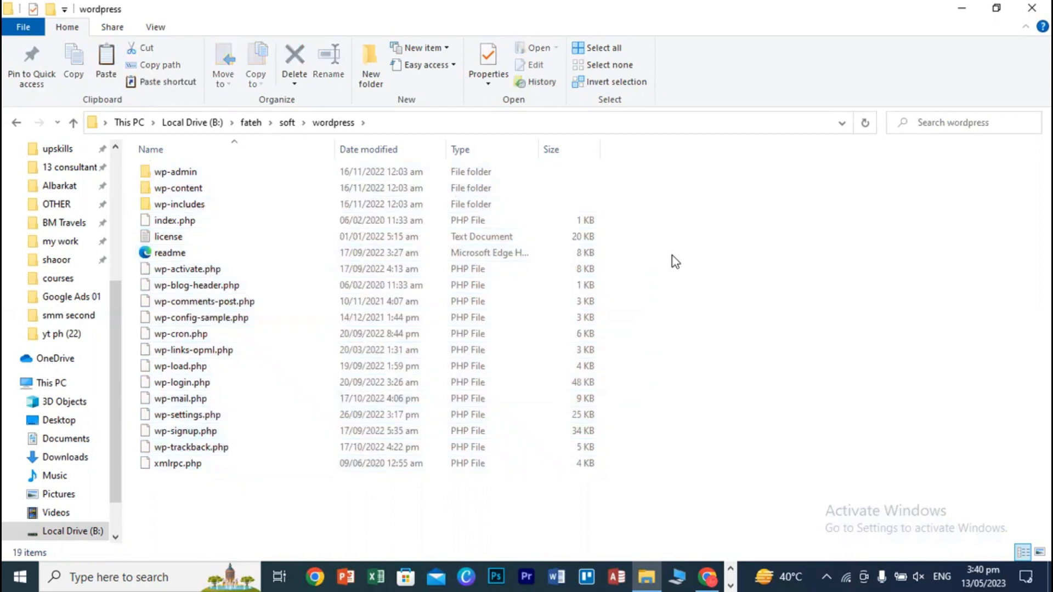
pyautogui.click(16, 123)
# - Create a new folder named marketing inside soft
pyautogui.click(541, 392)
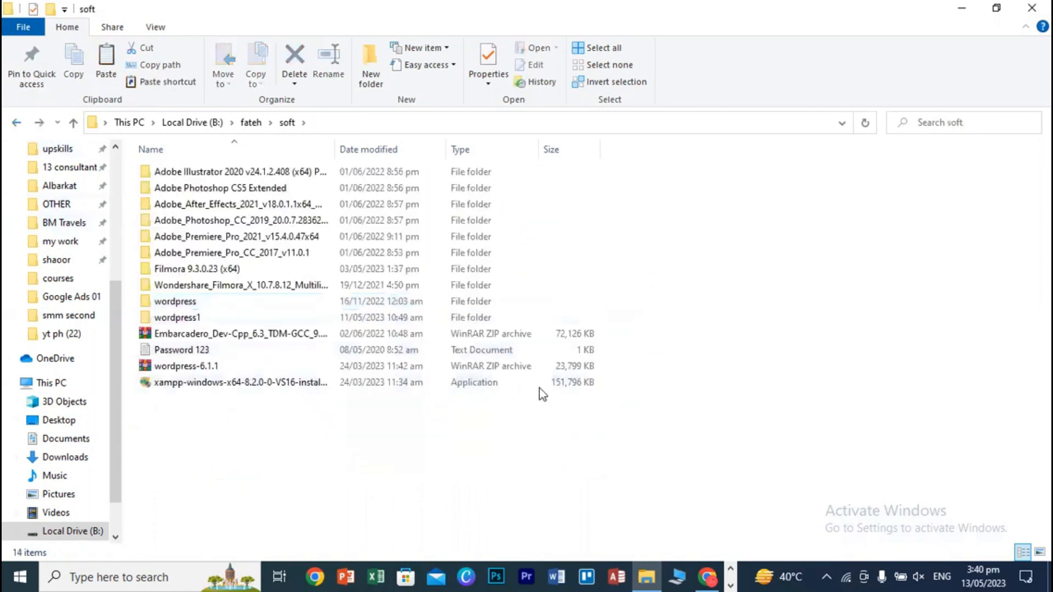
pyautogui.rightClick(662, 220)
pyautogui.moveTo(709, 406)
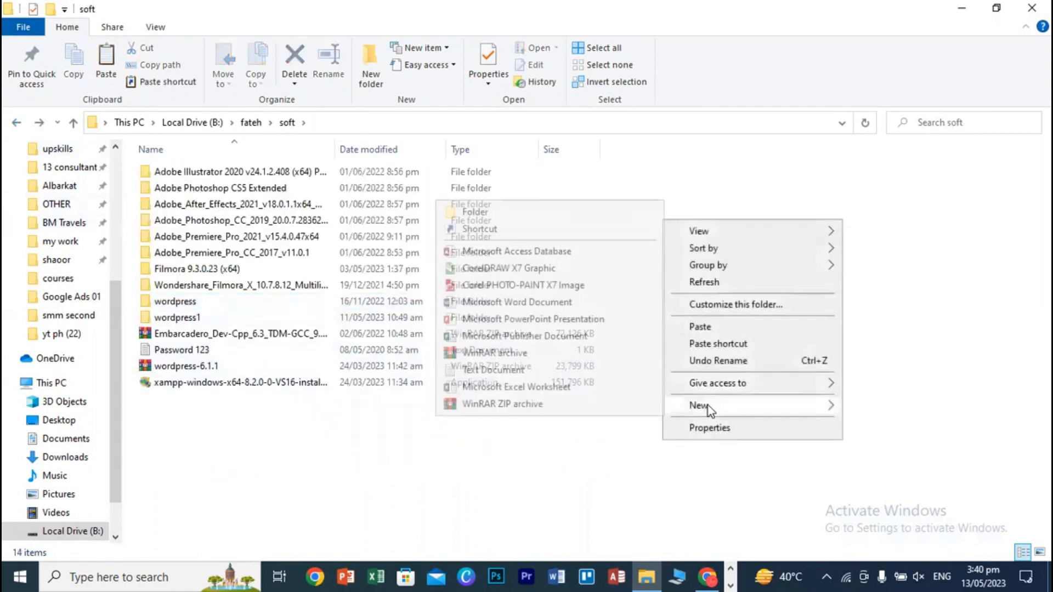
pyautogui.click(512, 215)
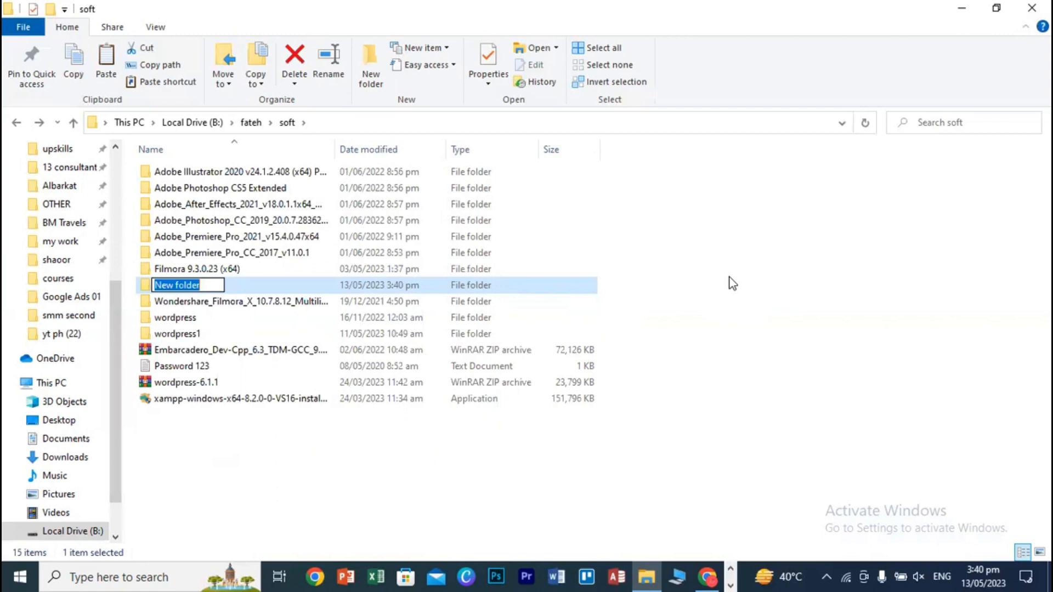
pyautogui.write('ma')
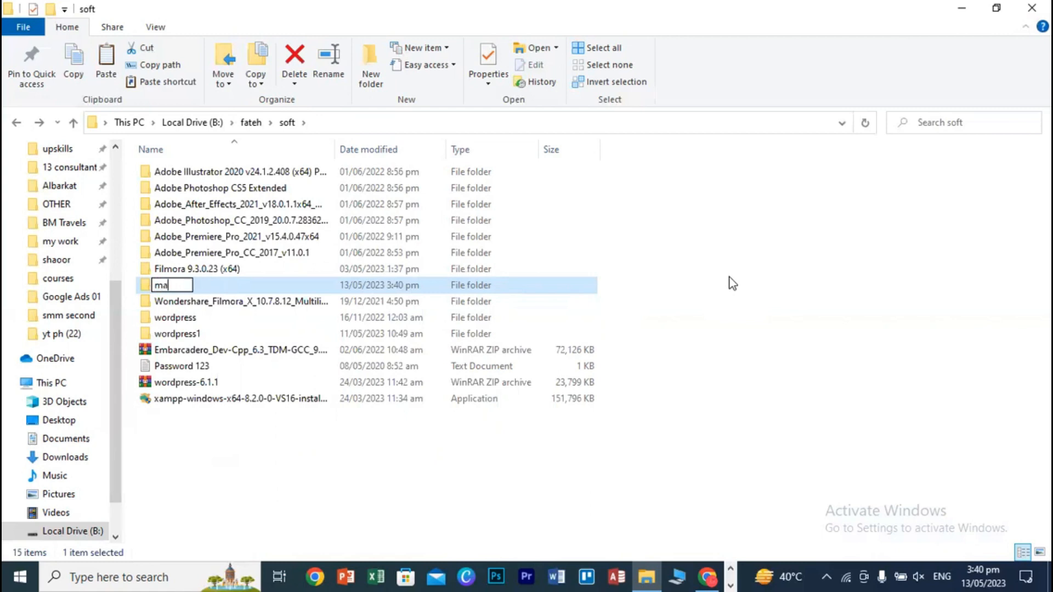
pyautogui.write('rketing')
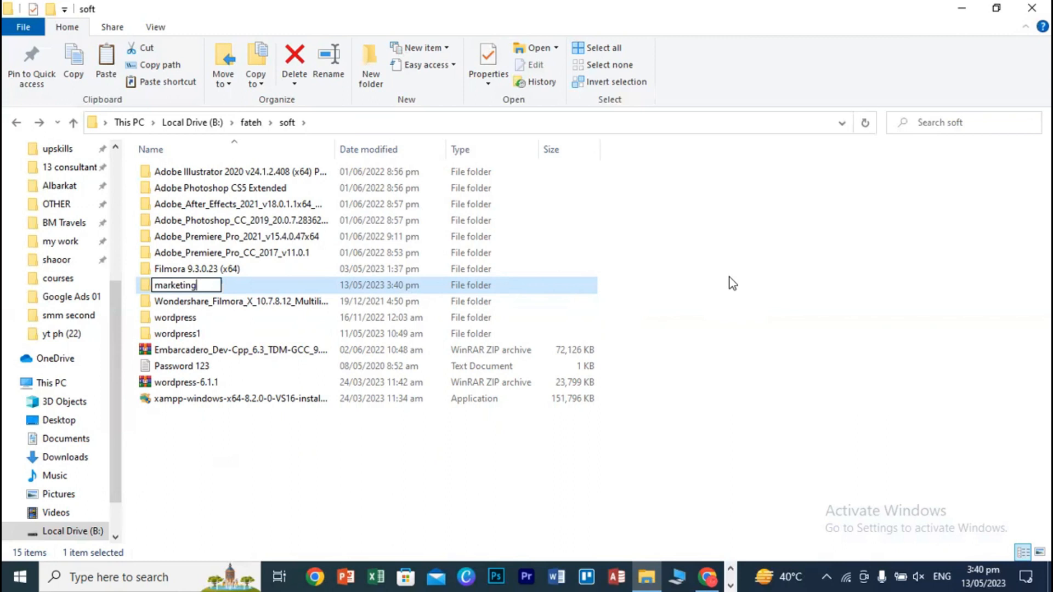
pyautogui.press('Return')
pyautogui.press('Return')
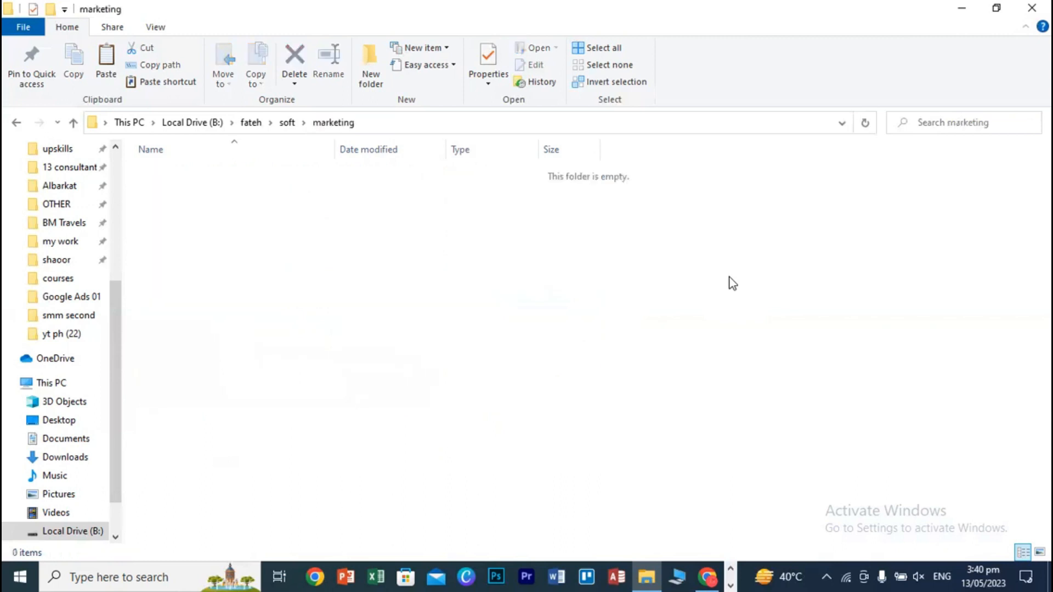
# - Paste the copied WordPress files into the marketing folder
pyautogui.rightClick(360, 240)
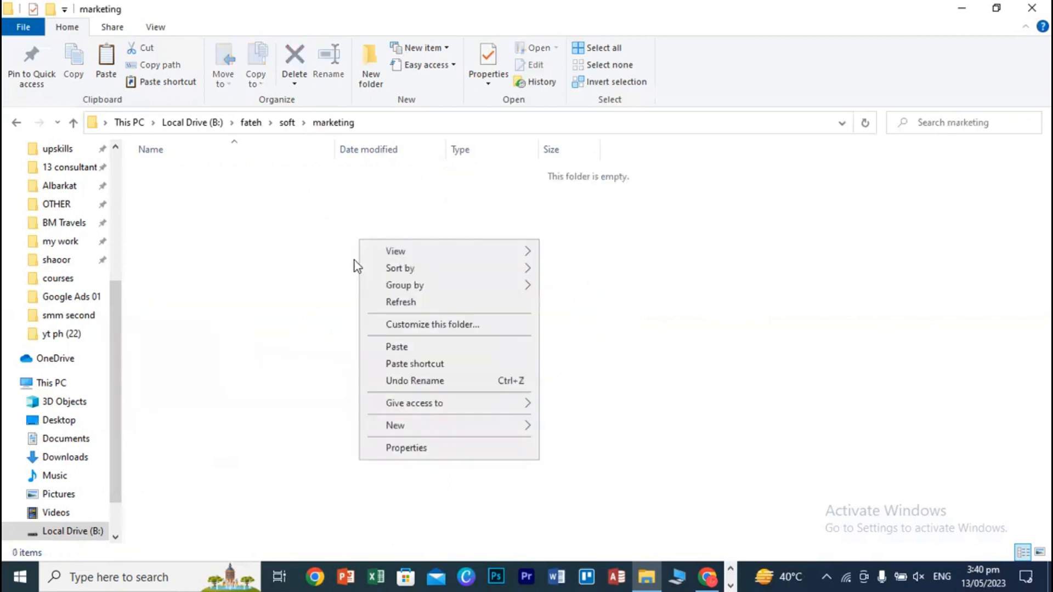
pyautogui.click(384, 350)
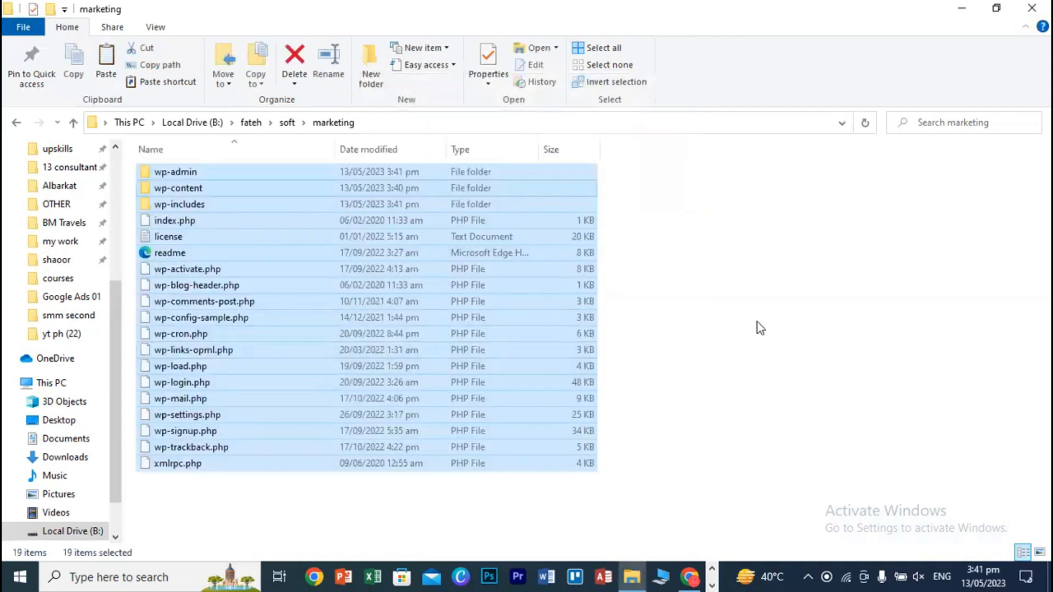
pyautogui.click(759, 322)
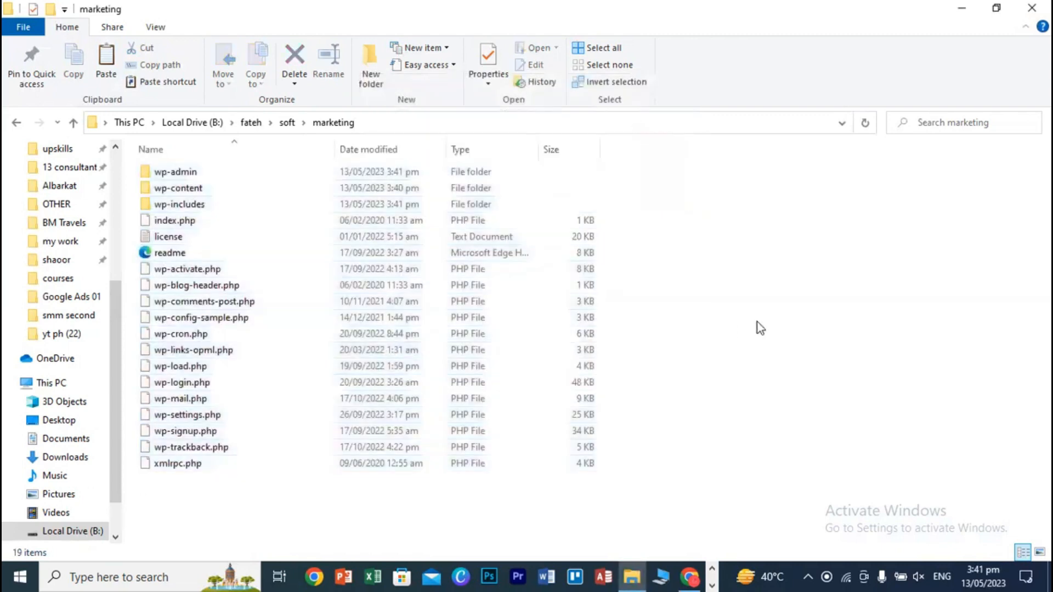
# - Copy the marketing folder from soft into C:\xampp\htdocs
pyautogui.click(17, 122)
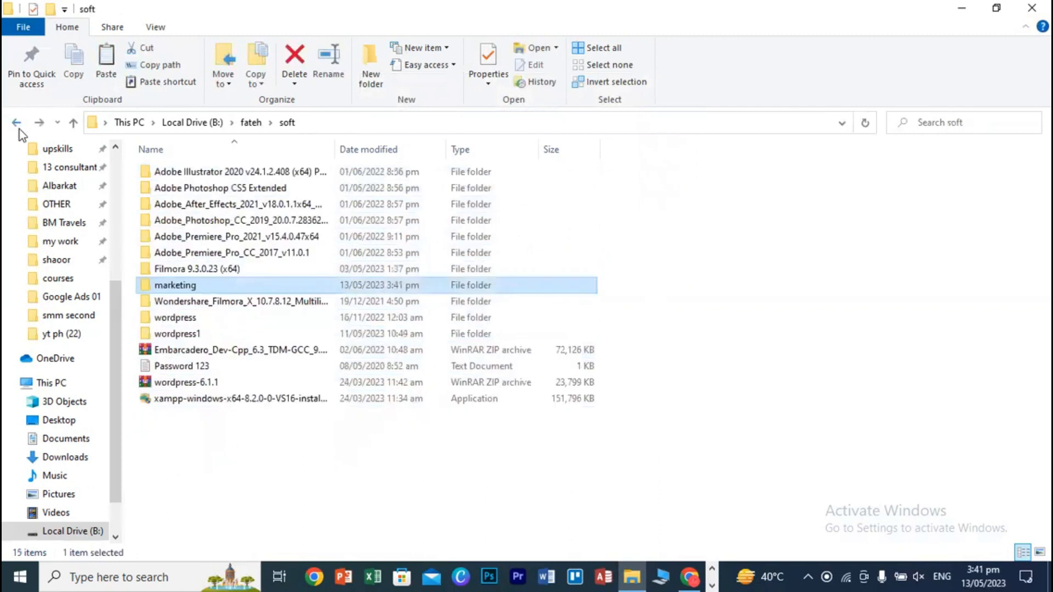
pyautogui.rightClick(164, 287)
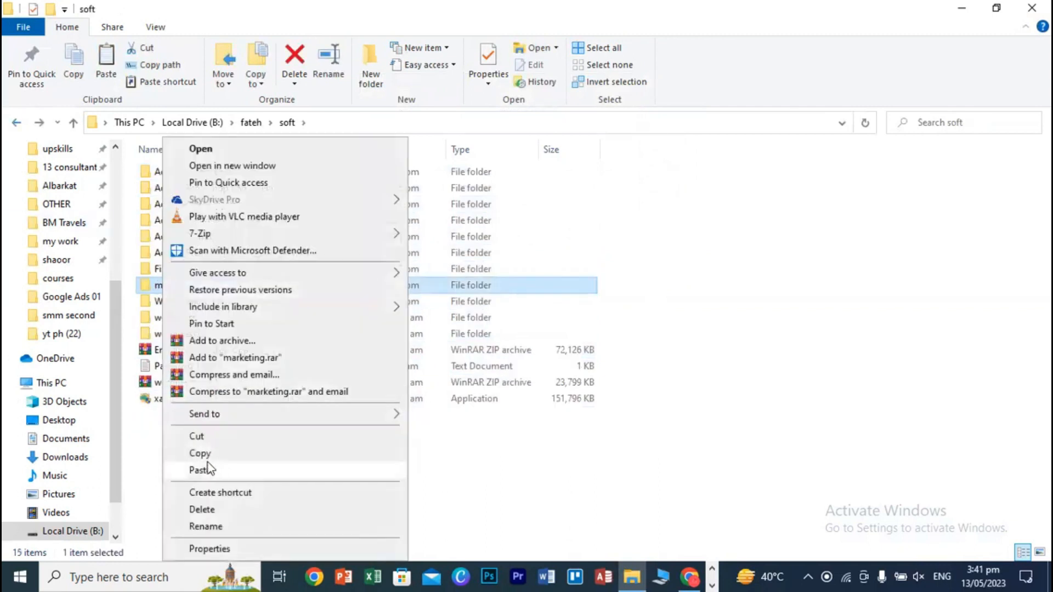
pyautogui.click(207, 458)
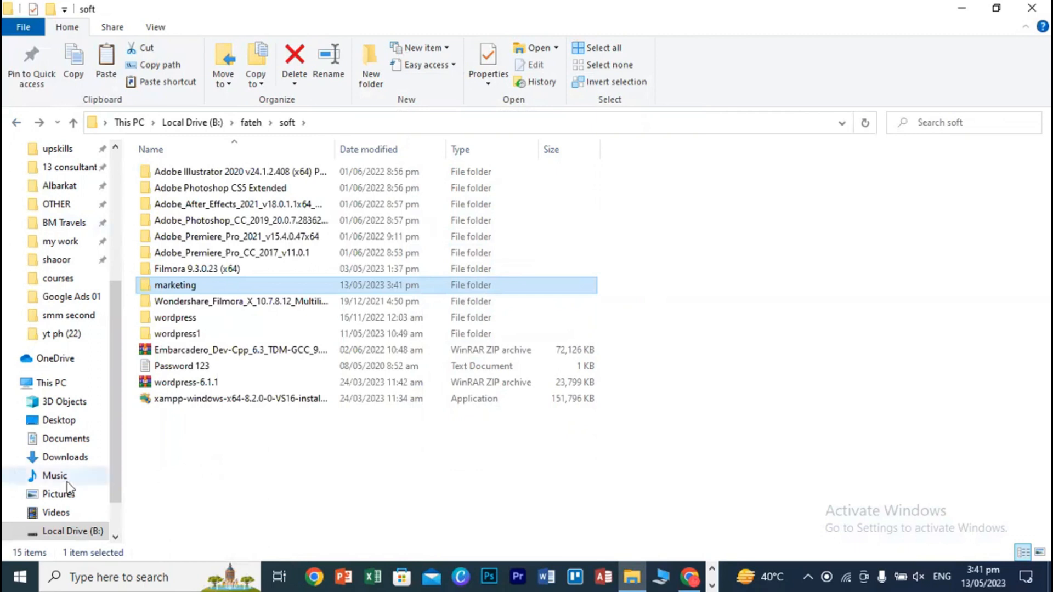
pyautogui.scroll(-1, 77, 500)
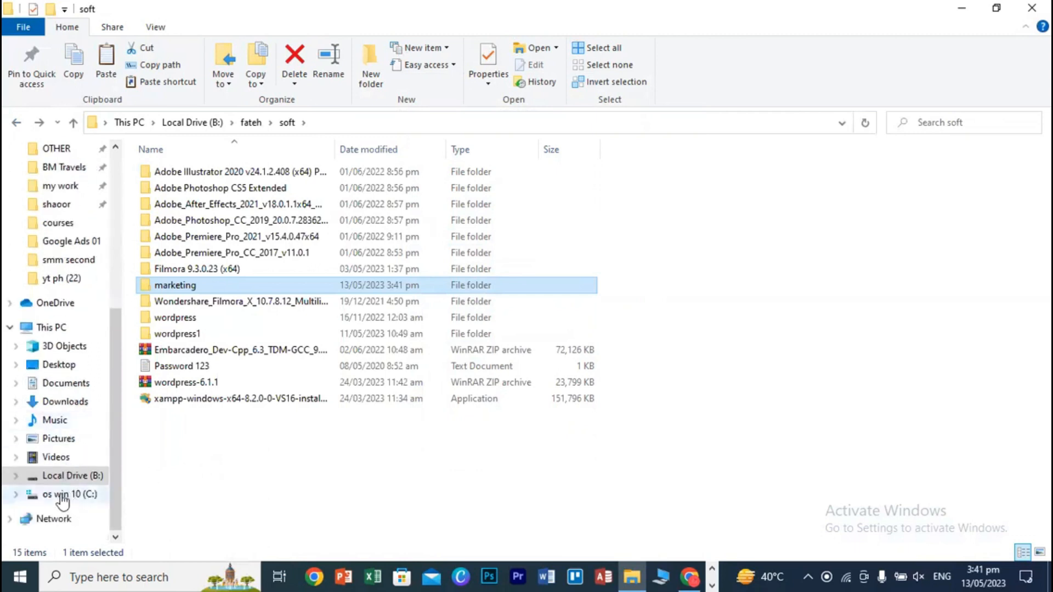
pyautogui.click(61, 495)
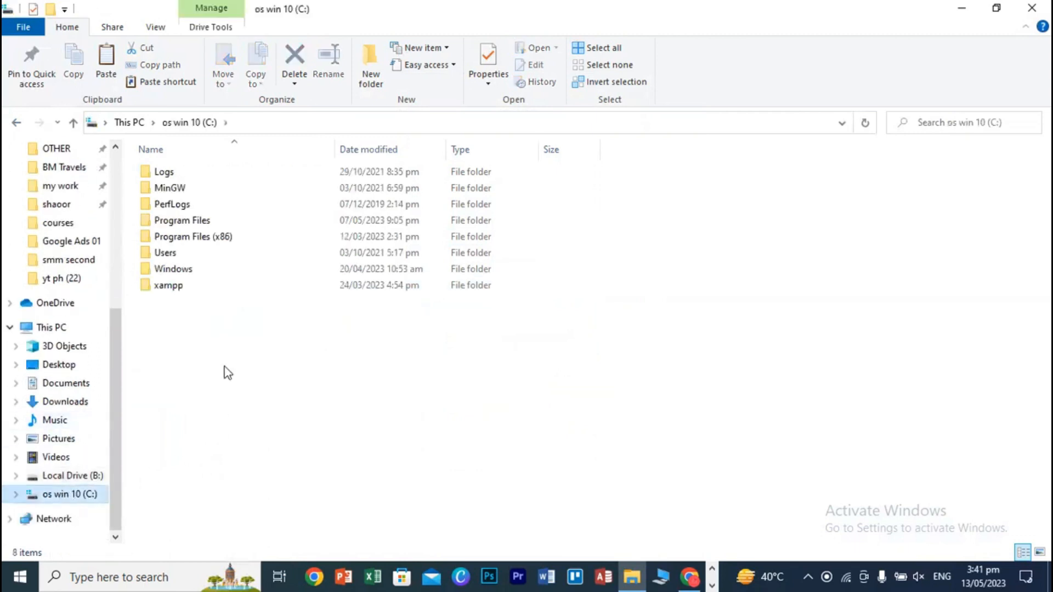
pyautogui.doubleClick(165, 286)
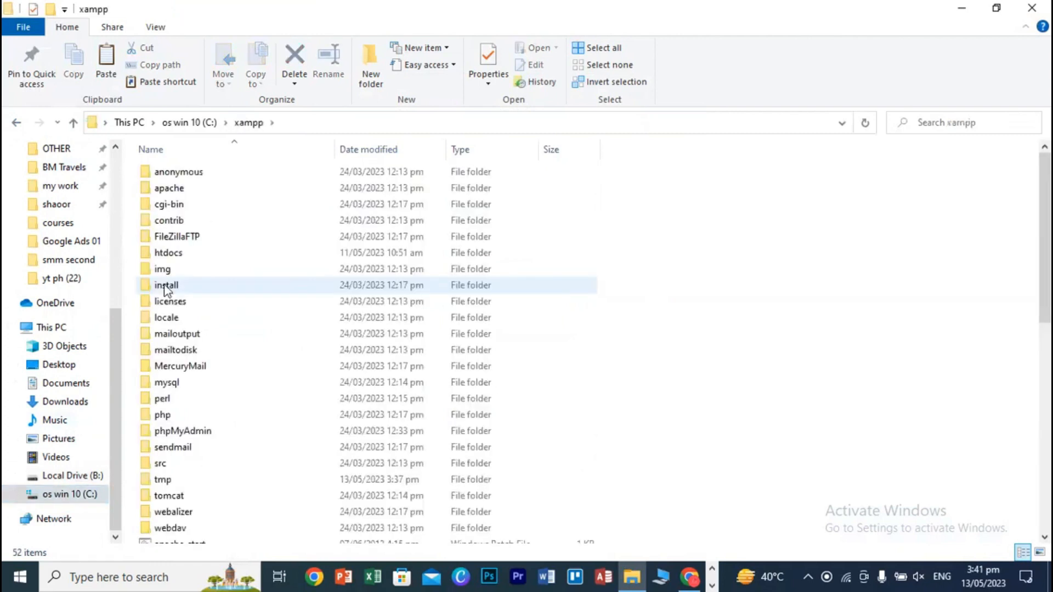
pyautogui.doubleClick(173, 258)
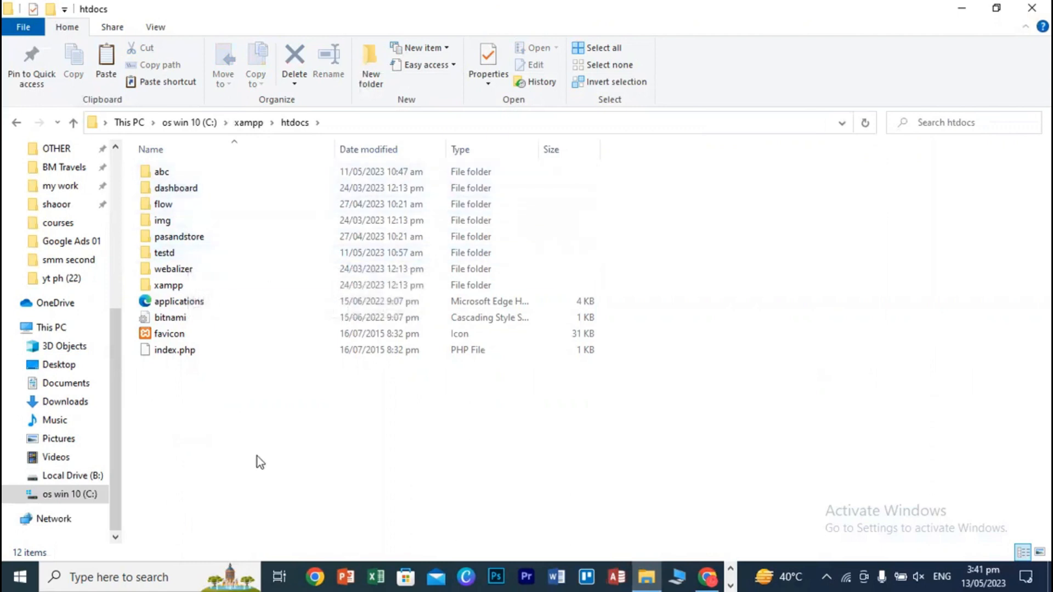
pyautogui.rightClick(730, 225)
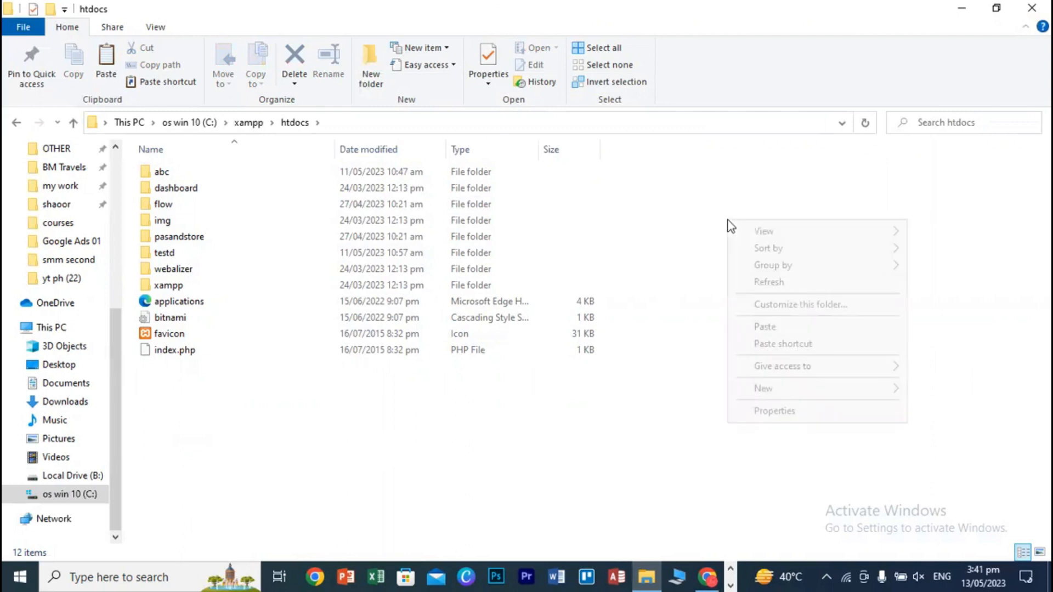
pyautogui.click(763, 327)
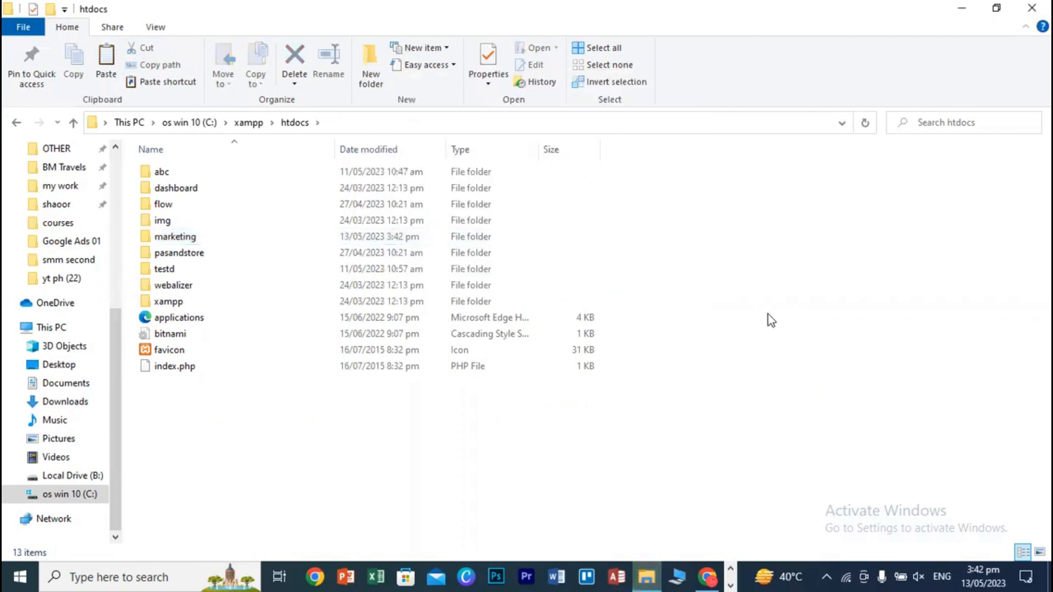
# - Close File Explorer and Chrome's Downloads and WordPress download tabs
pyautogui.click(1032, 8)
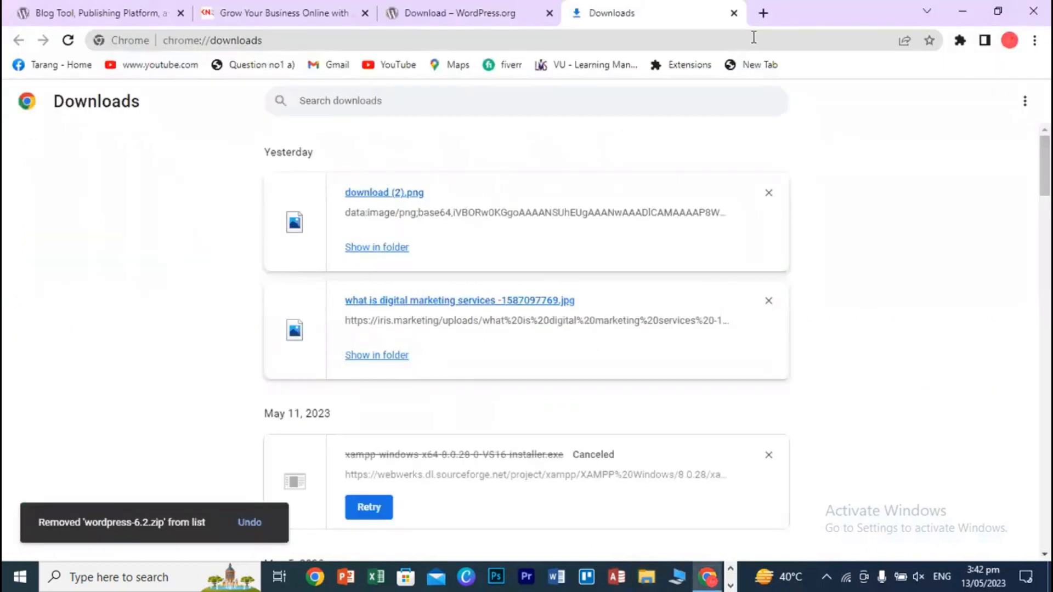
pyautogui.click(733, 13)
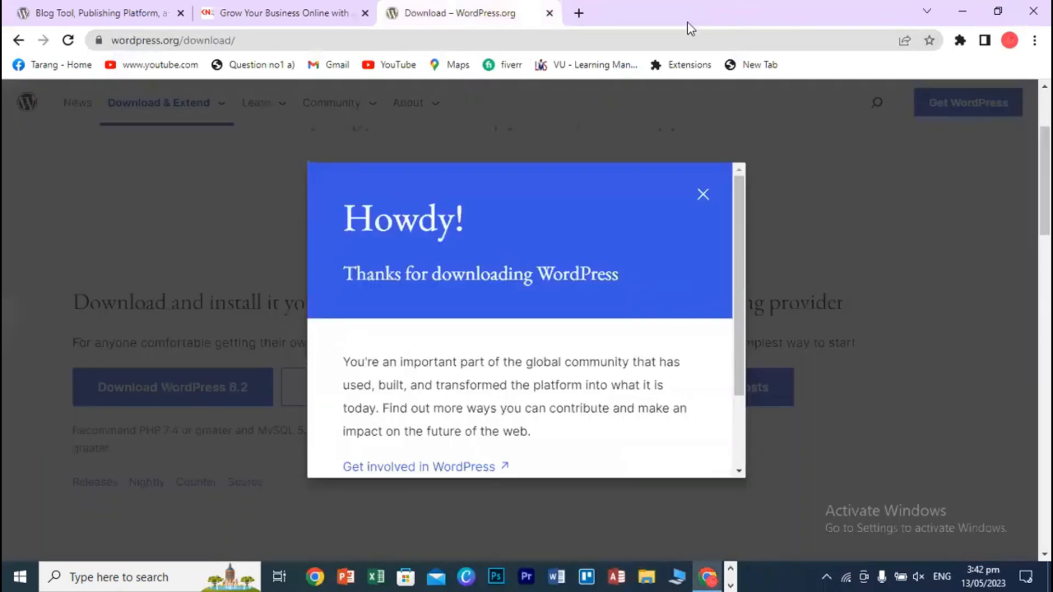
pyautogui.click(549, 12)
pyautogui.click(180, 13)
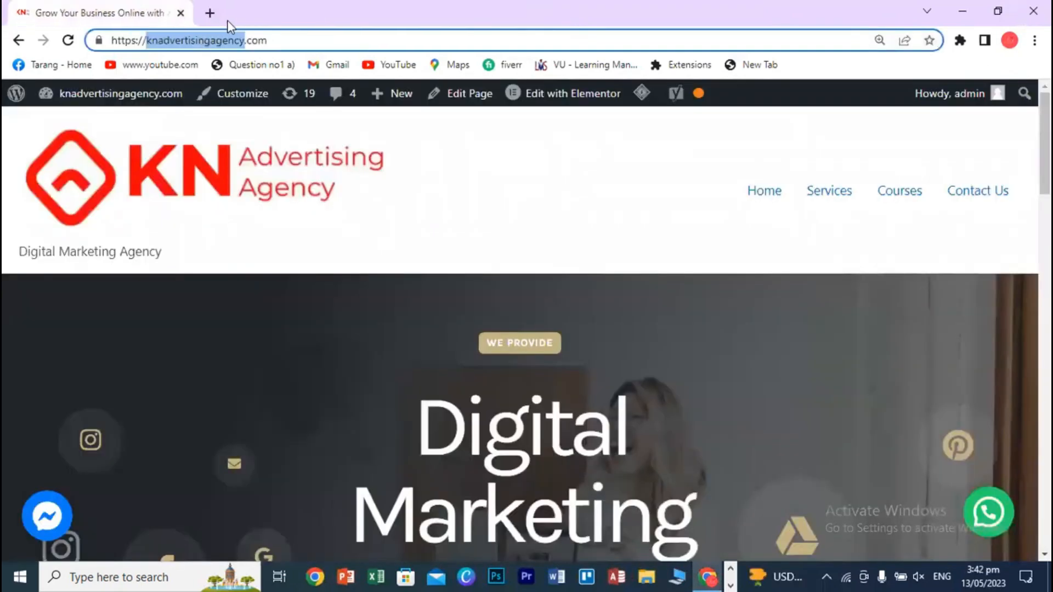
# - Open a new Chrome tab on Google's start page and begin a Windows app search
pyautogui.click(499, 188)
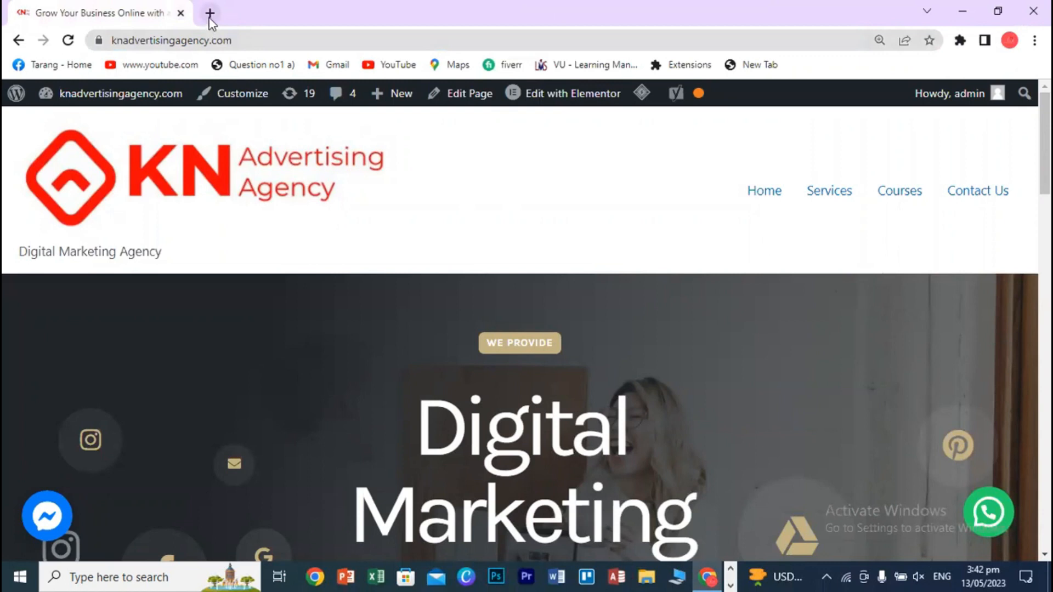
pyautogui.click(209, 13)
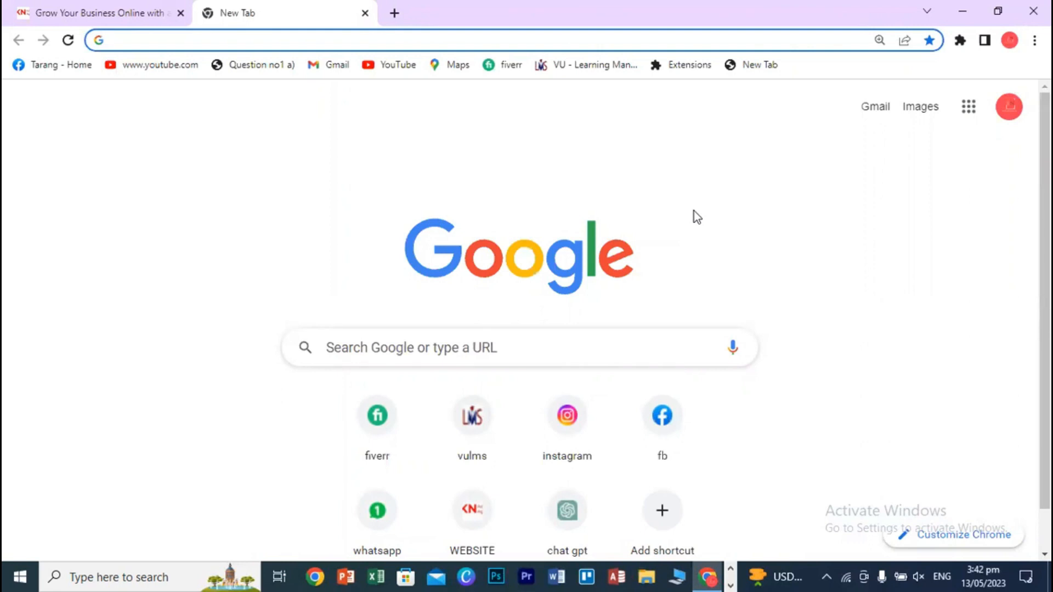
pyautogui.click(141, 576)
pyautogui.write('xa')
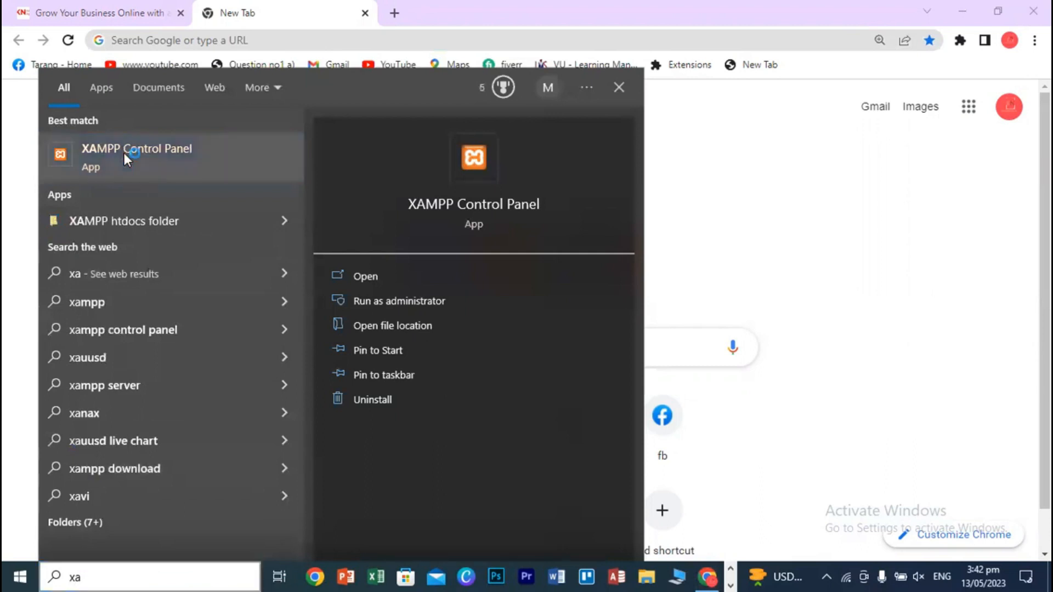
pyautogui.click(123, 153)
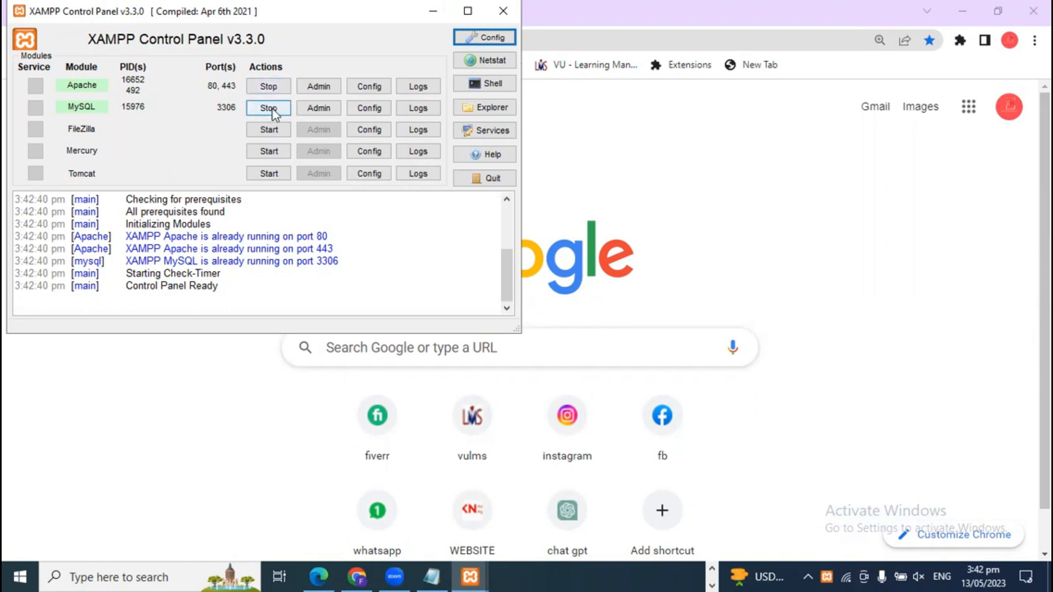
pyautogui.click(428, 18)
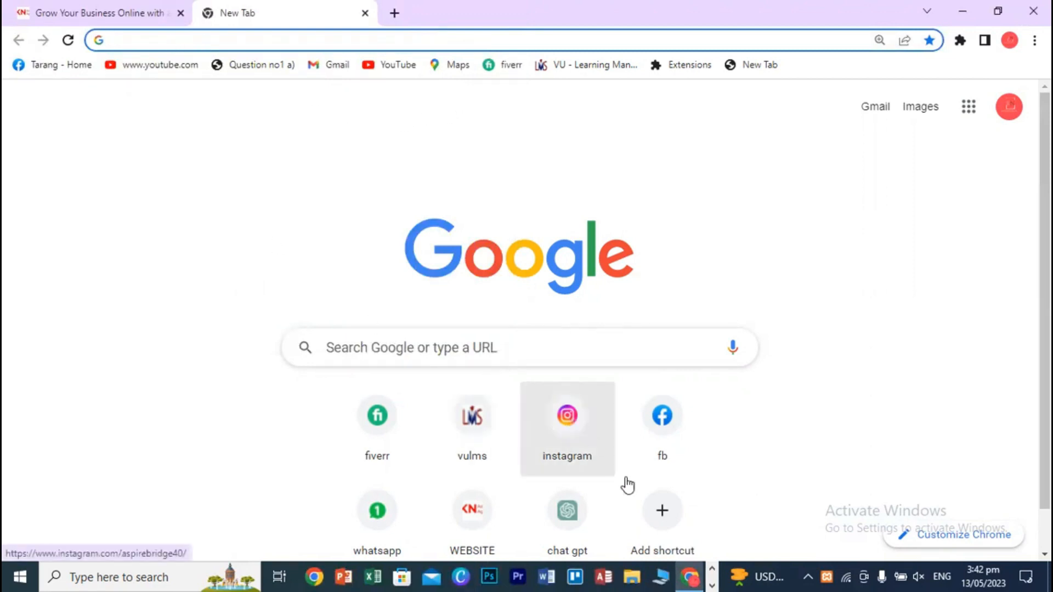
# - Browse fateh > soft, checking the extracted wordpress folder and the marketing folder
pyautogui.click(632, 577)
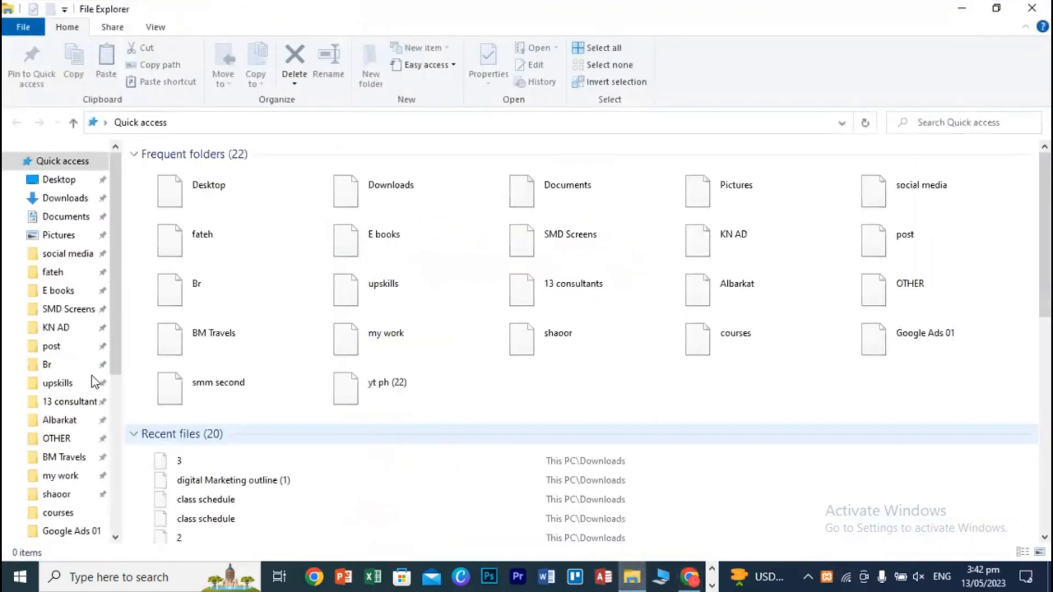
pyautogui.click(54, 272)
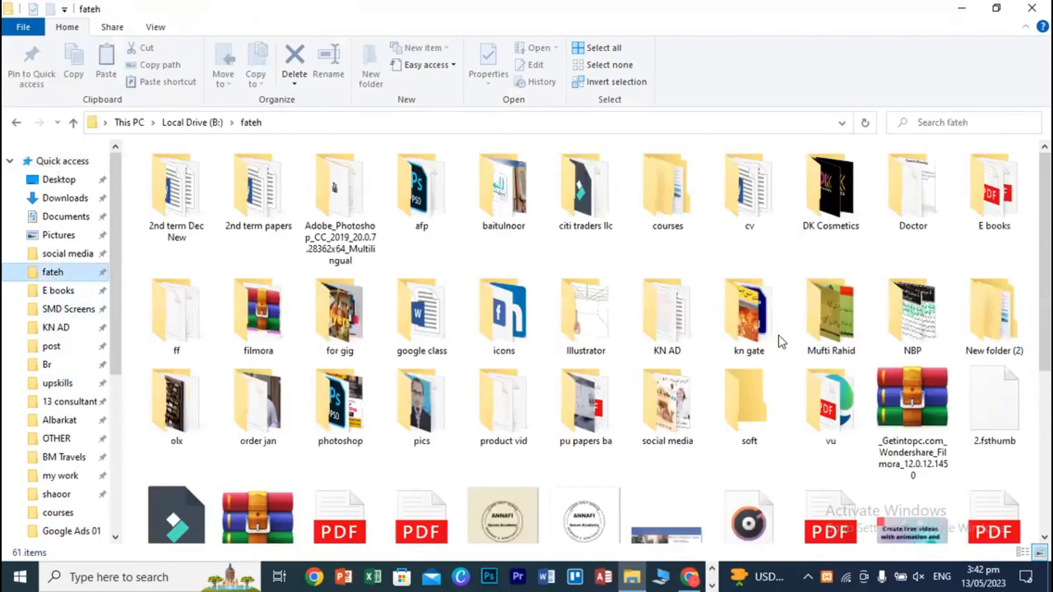
pyautogui.doubleClick(749, 409)
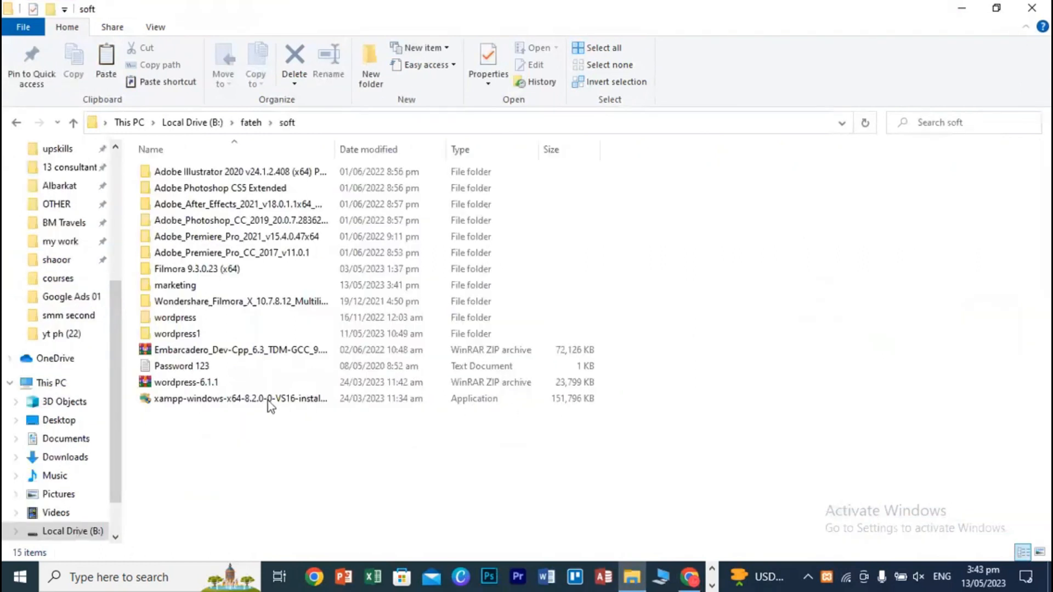
pyautogui.rightClick(188, 384)
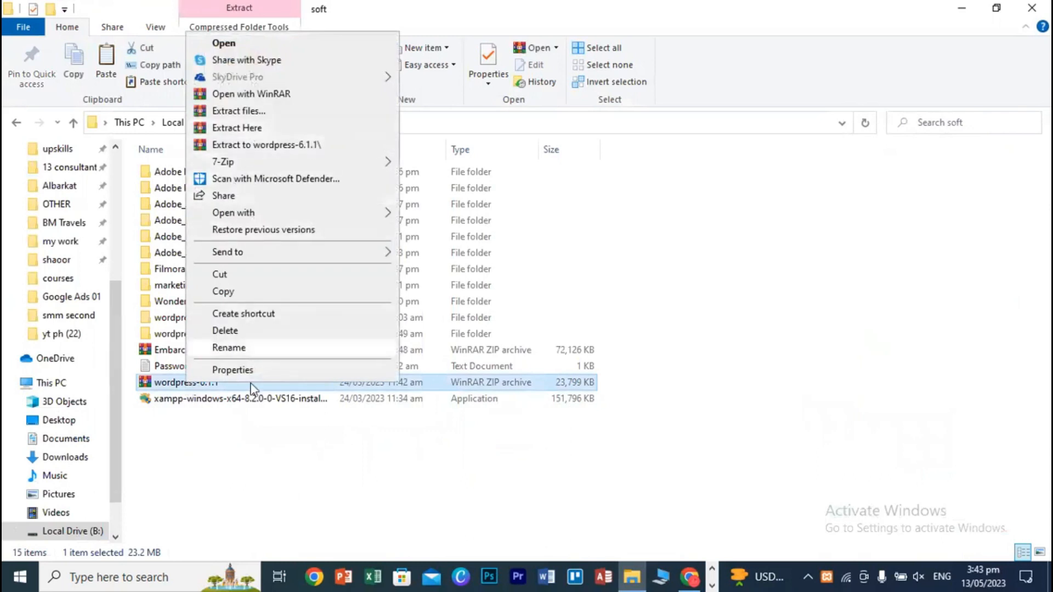
pyautogui.click(257, 469)
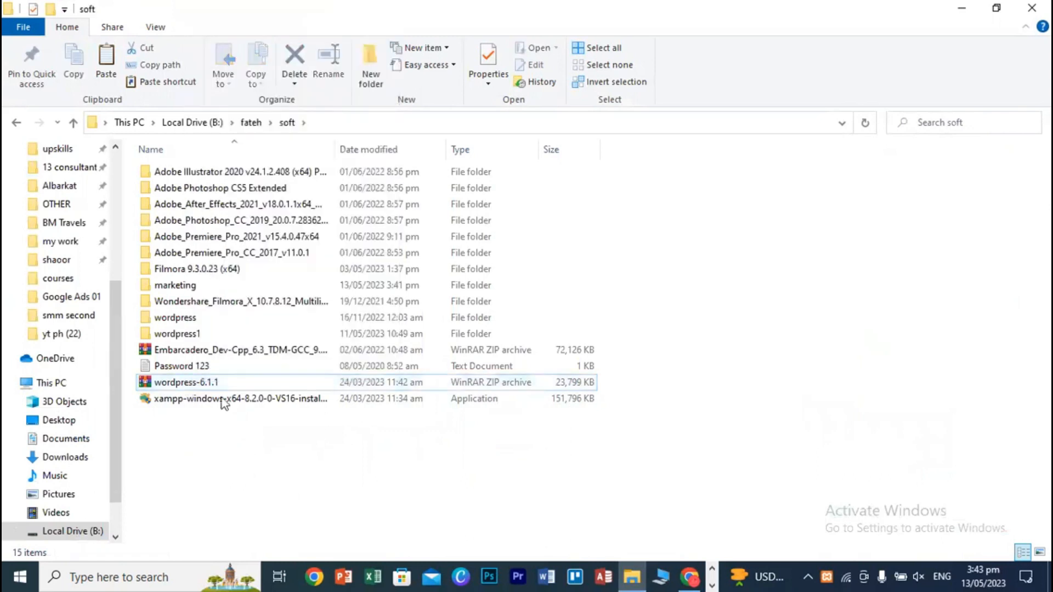
pyautogui.doubleClick(178, 321)
pyautogui.moveTo(228, 502); pyautogui.dragTo(202, 169)
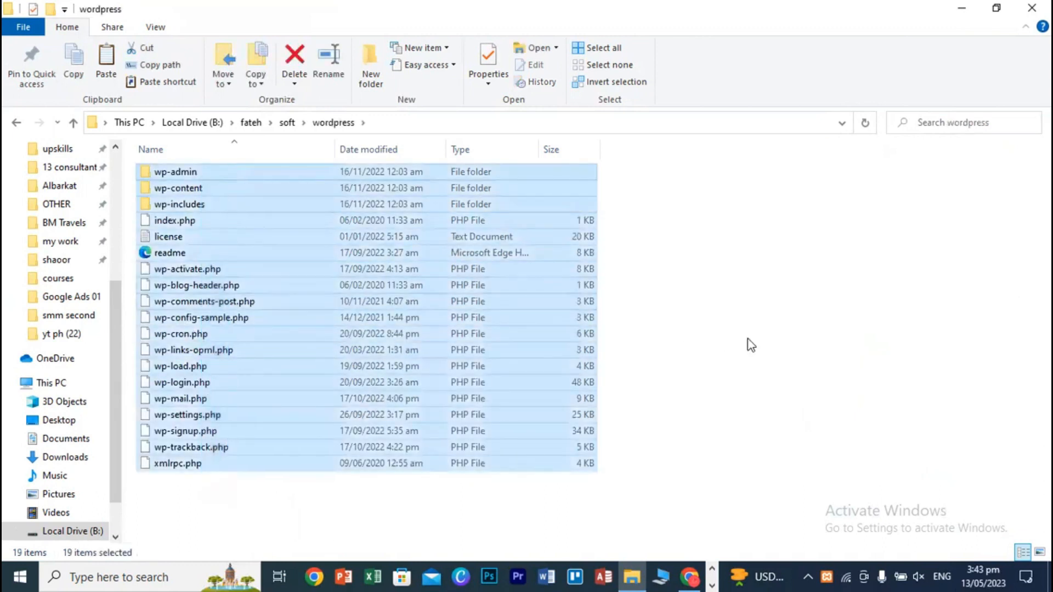
pyautogui.click(748, 346)
pyautogui.click(16, 124)
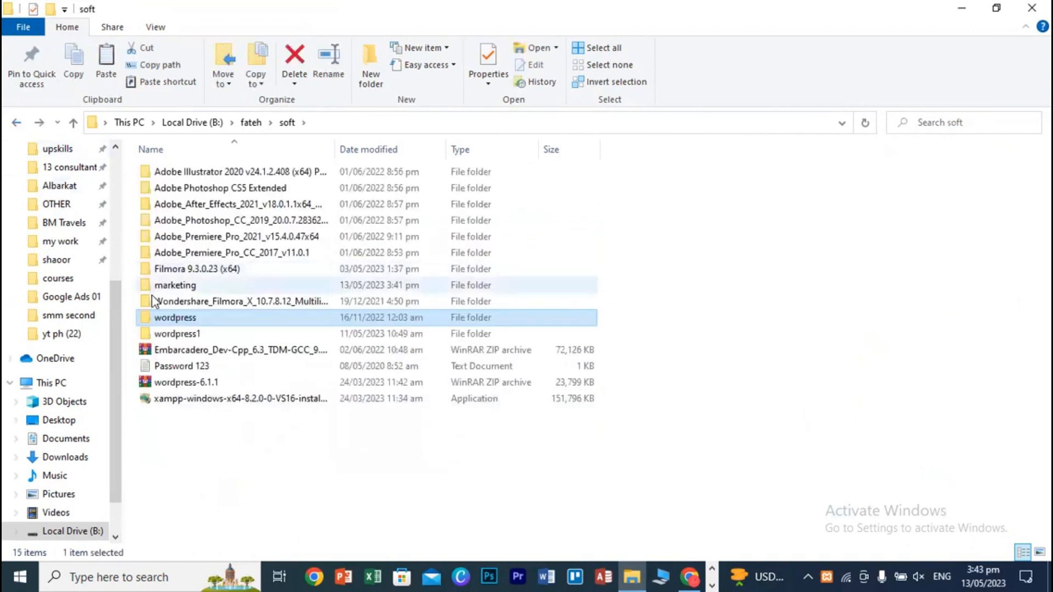
pyautogui.doubleClick(181, 285)
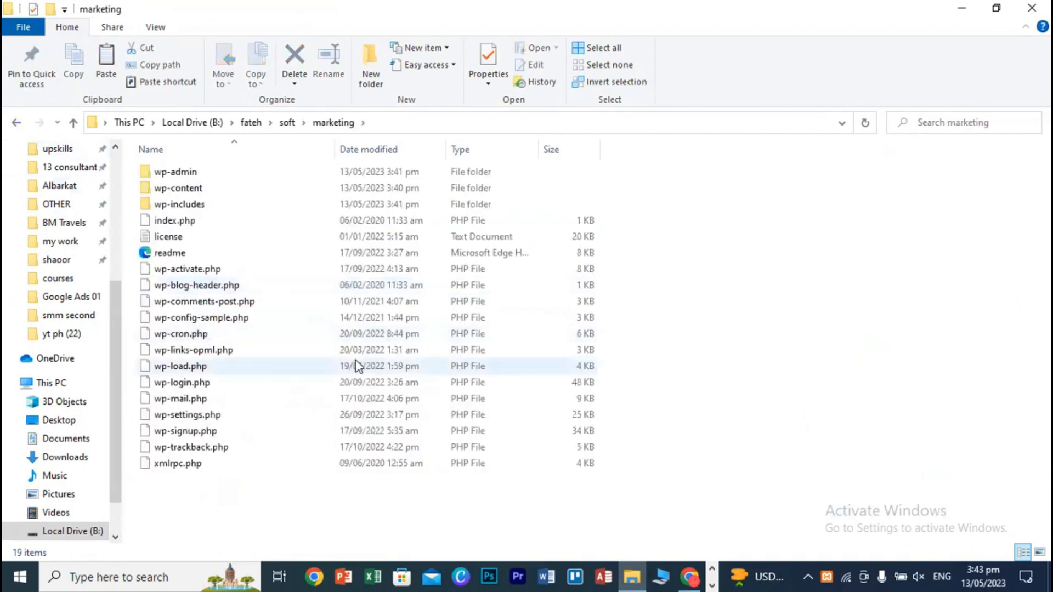
pyautogui.click(17, 122)
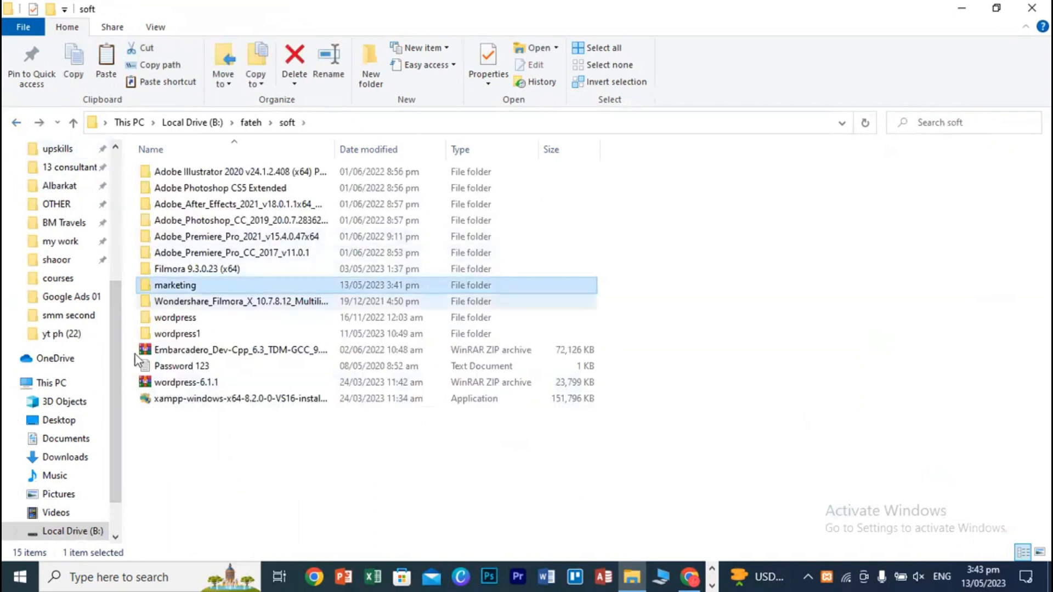
# - Go to C:\xampp\htdocs to confirm the marketing folder is there, then minimize Explorer
pyautogui.scroll(-1, 88, 523)
pyautogui.click(88, 495)
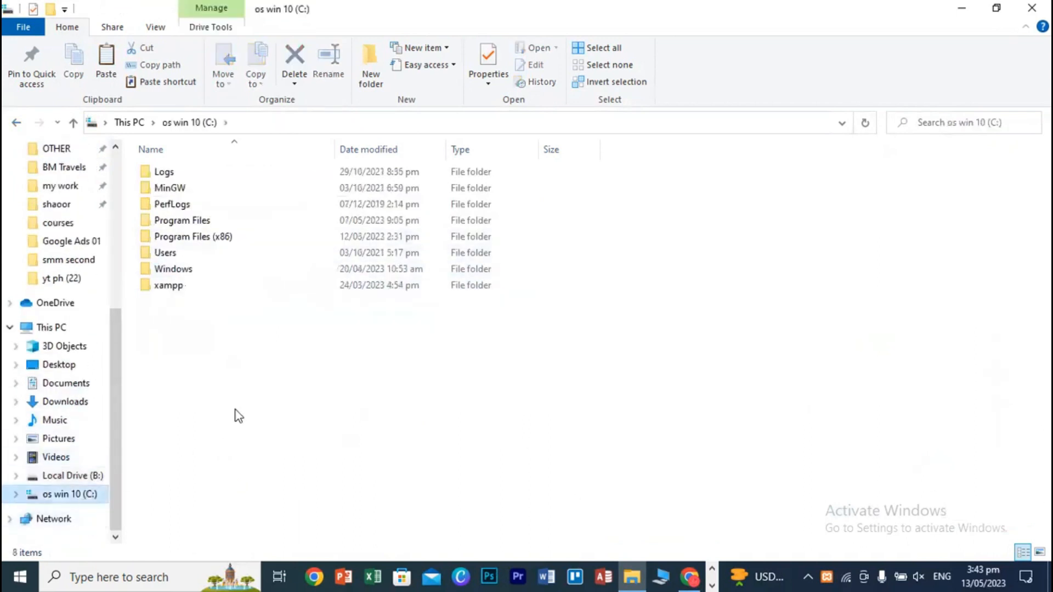
pyautogui.click(178, 293)
pyautogui.doubleClick(179, 293)
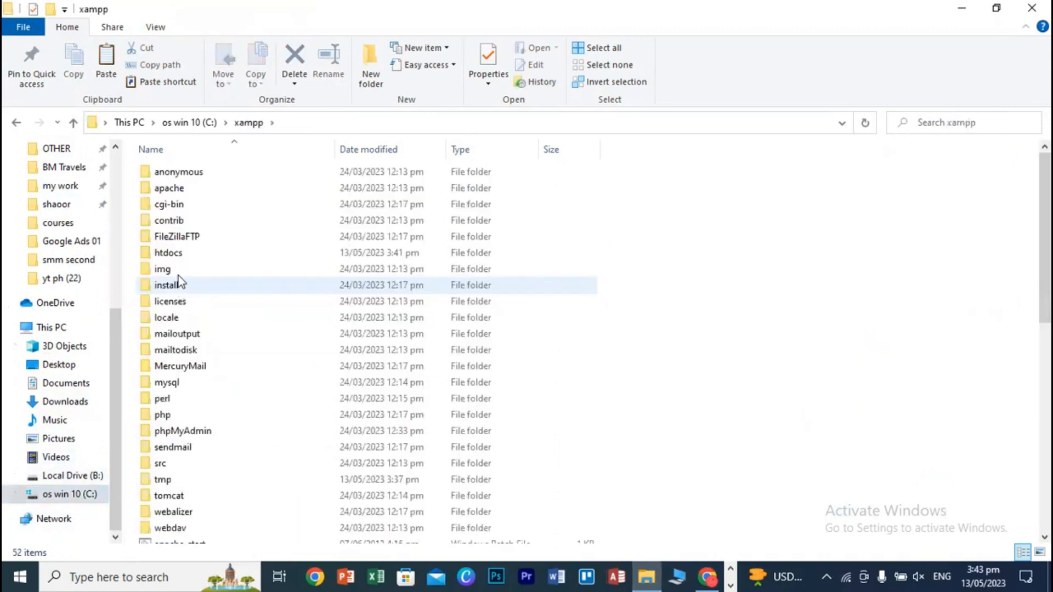
pyautogui.click(172, 257)
pyautogui.doubleClick(172, 256)
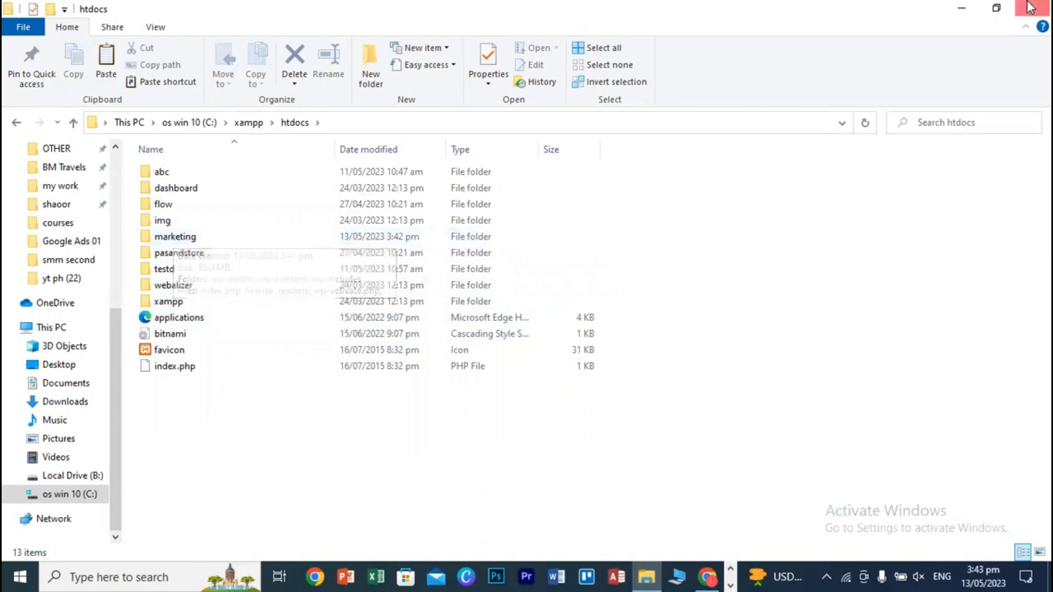
pyautogui.click(963, 8)
# - Minimize both Chrome windows and refresh the desktop
pyautogui.click(972, 2)
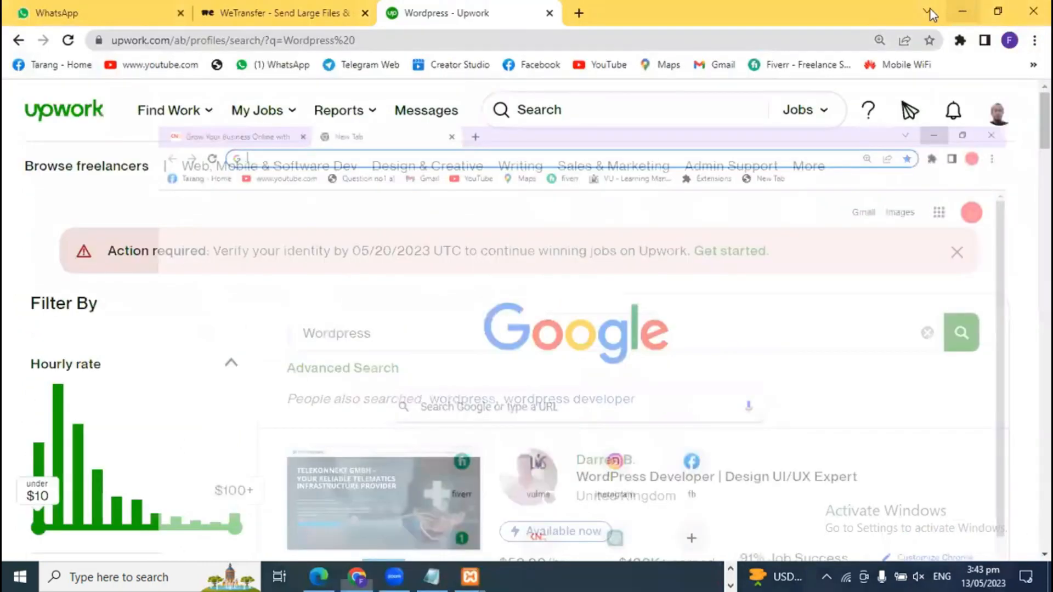
pyautogui.click(963, 10)
pyautogui.rightClick(852, 49)
pyautogui.click(861, 97)
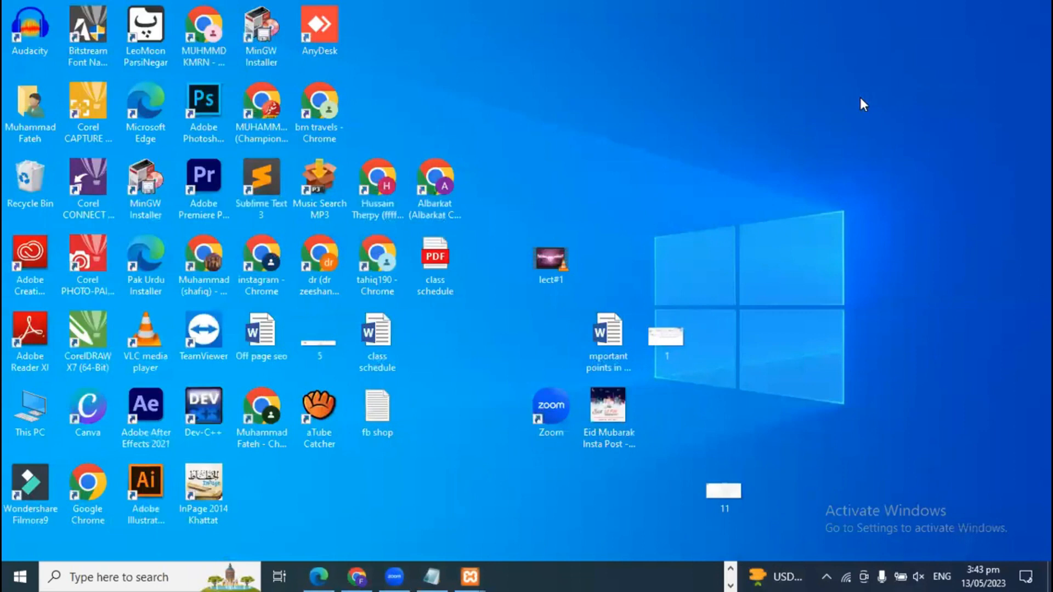
# - Restore XAMPP Control Panel and launch phpMyAdmin from MySQL's Admin button
pyautogui.moveTo(472, 576)
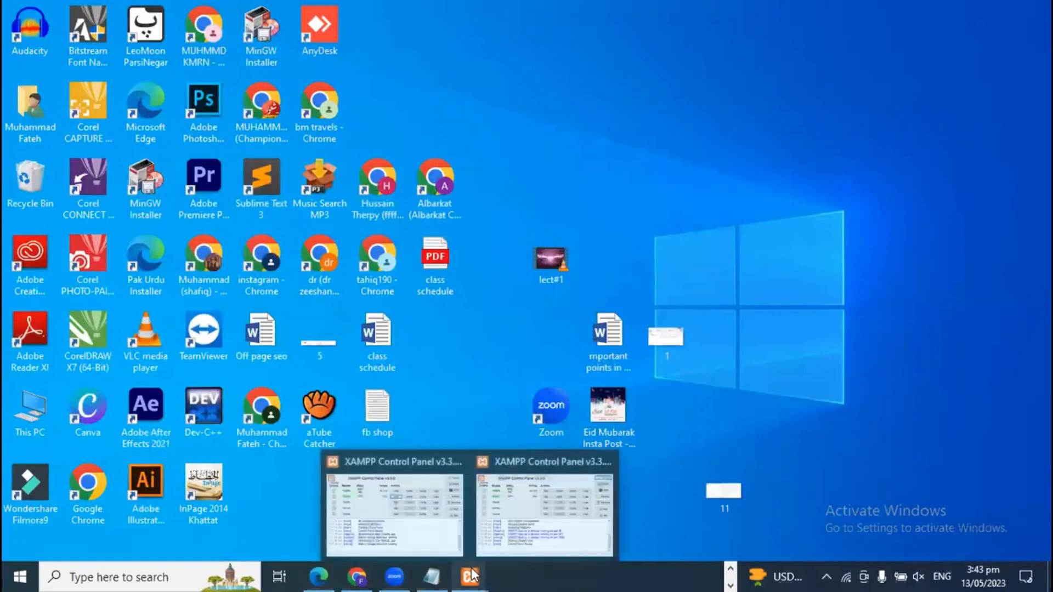
pyautogui.click(458, 464)
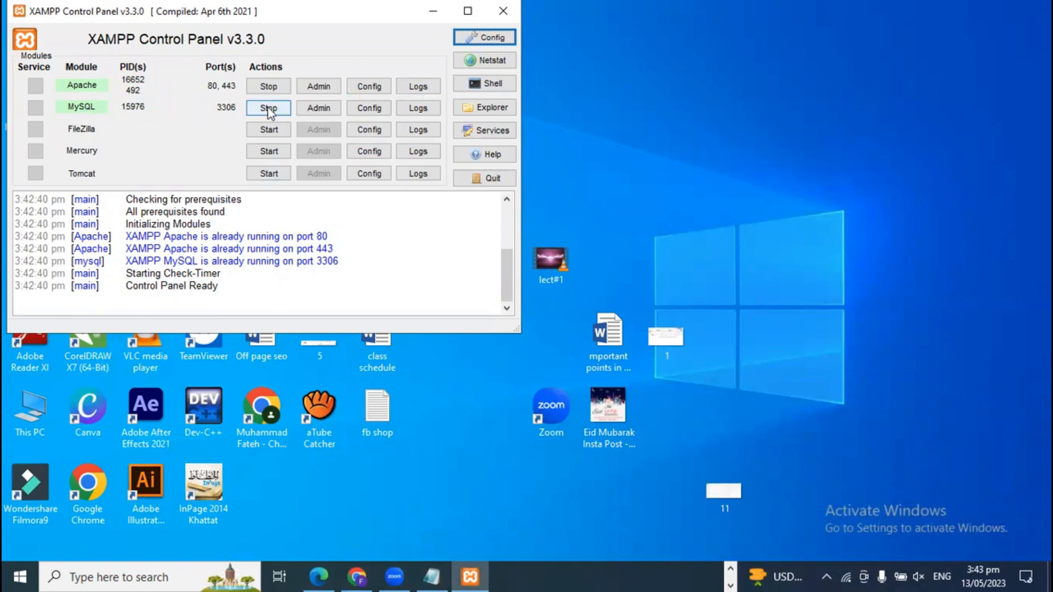
pyautogui.click(324, 110)
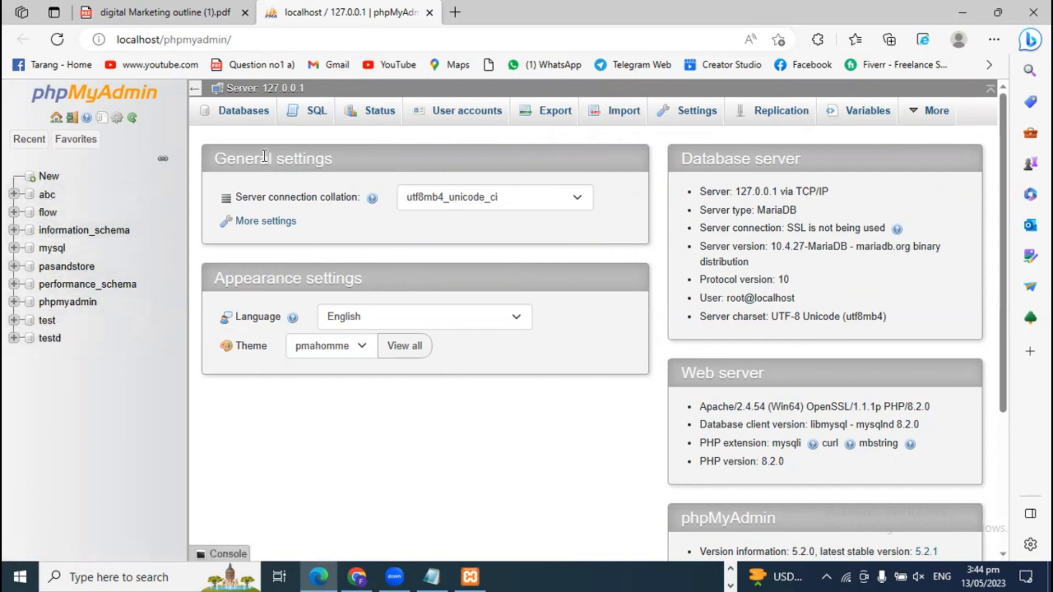
# - Create an empty database named 'marketing' in phpMyAdmin, then minimize the browser
pyautogui.click(243, 112)
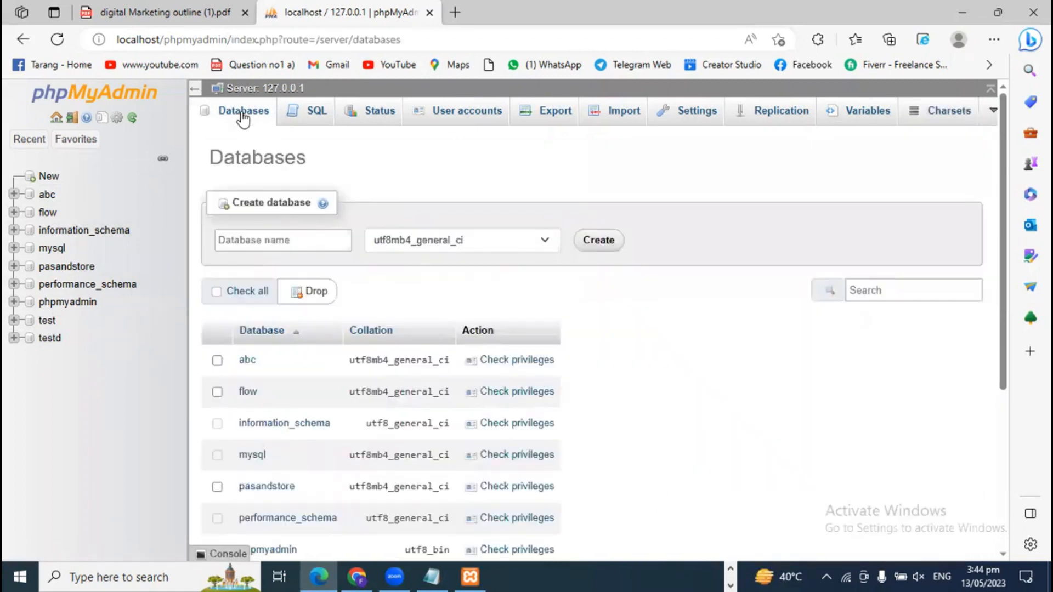
pyautogui.click(274, 242)
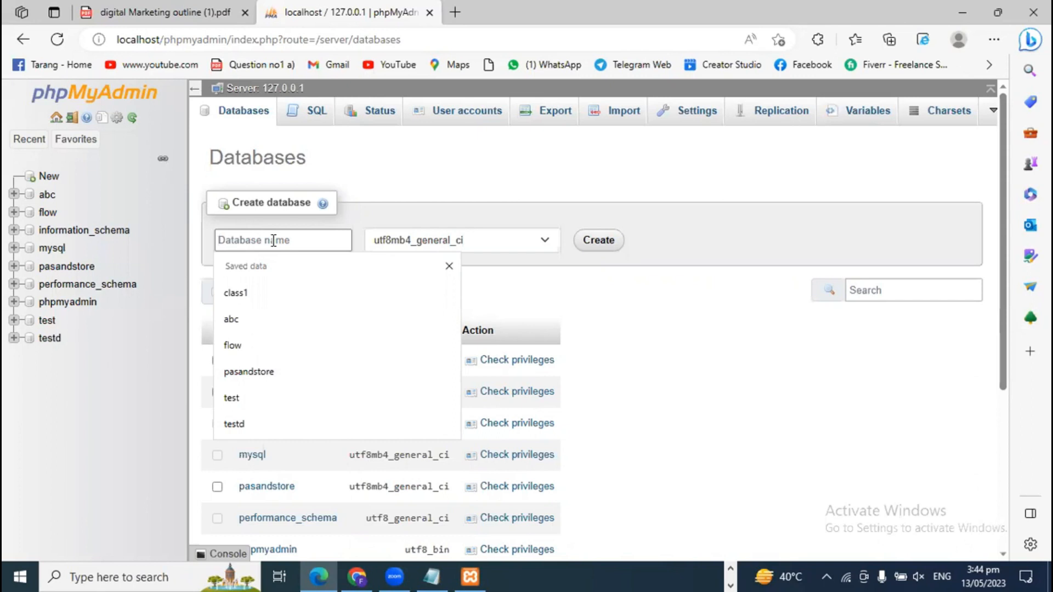
pyautogui.write('marketing')
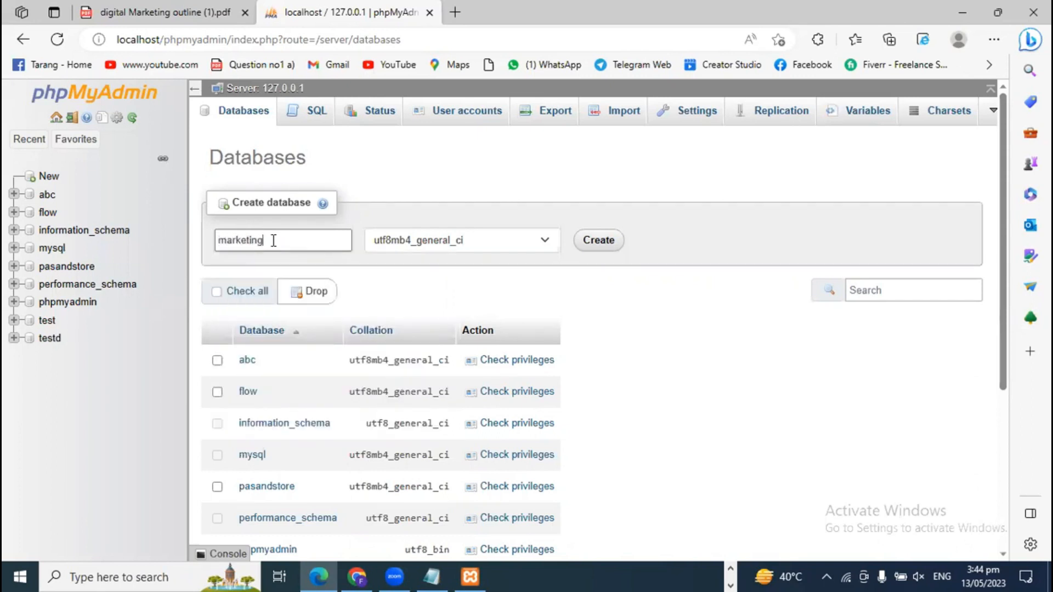
pyautogui.click(592, 245)
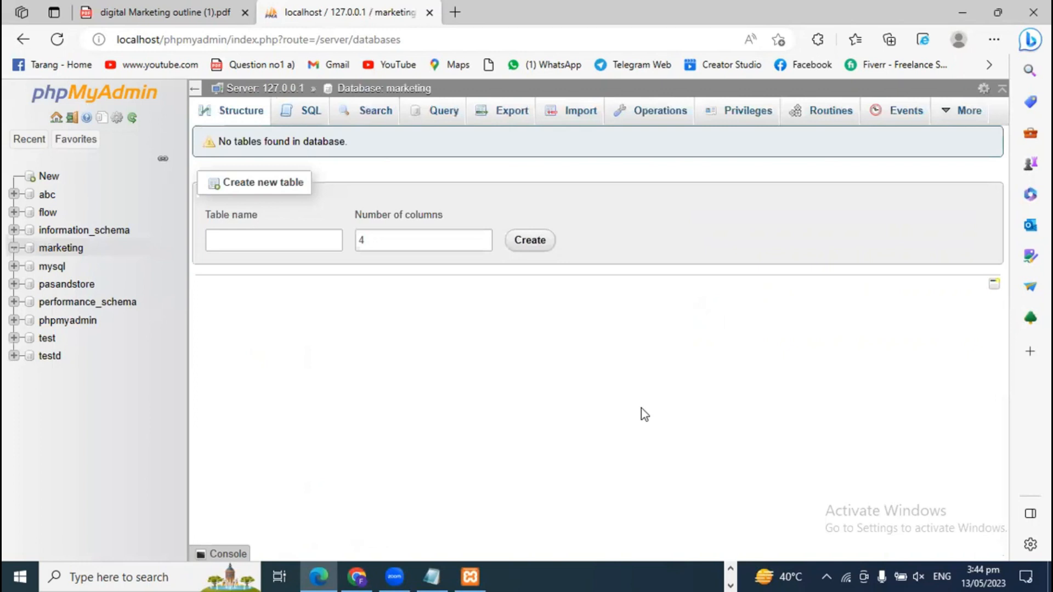
pyautogui.click(1033, 12)
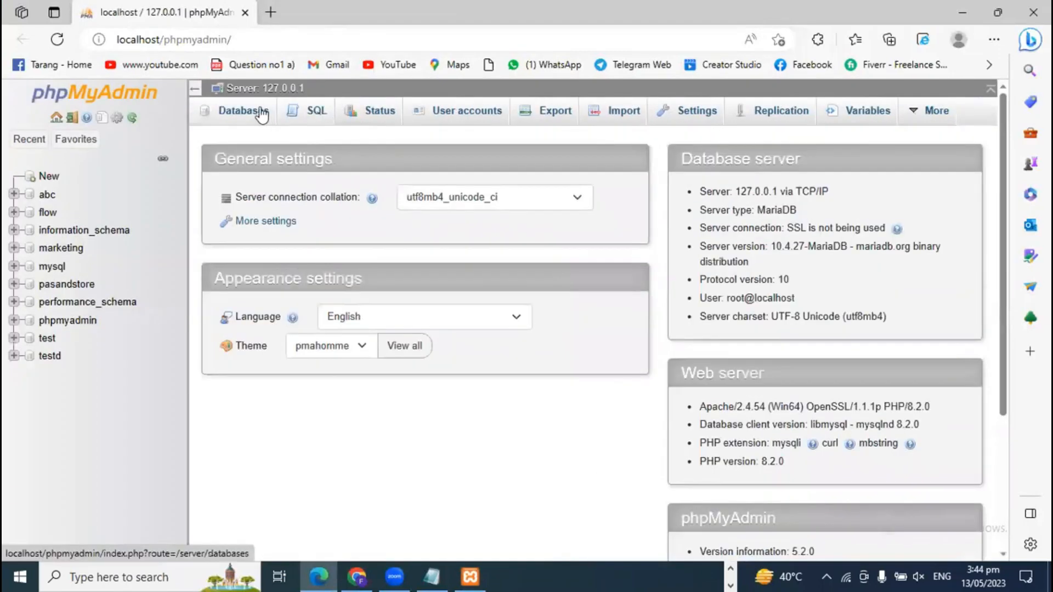
# - Close XAMPP Control Panel, refresh the desktop and bring Chrome's new tab back up
pyautogui.click(258, 114)
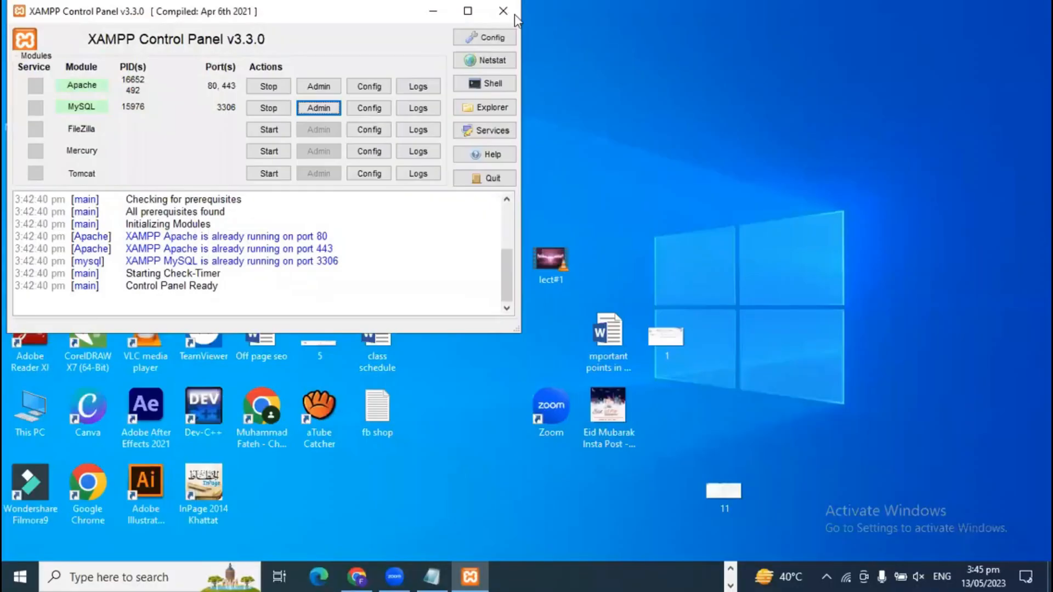
pyautogui.click(503, 11)
pyautogui.rightClick(670, 76)
pyautogui.click(700, 122)
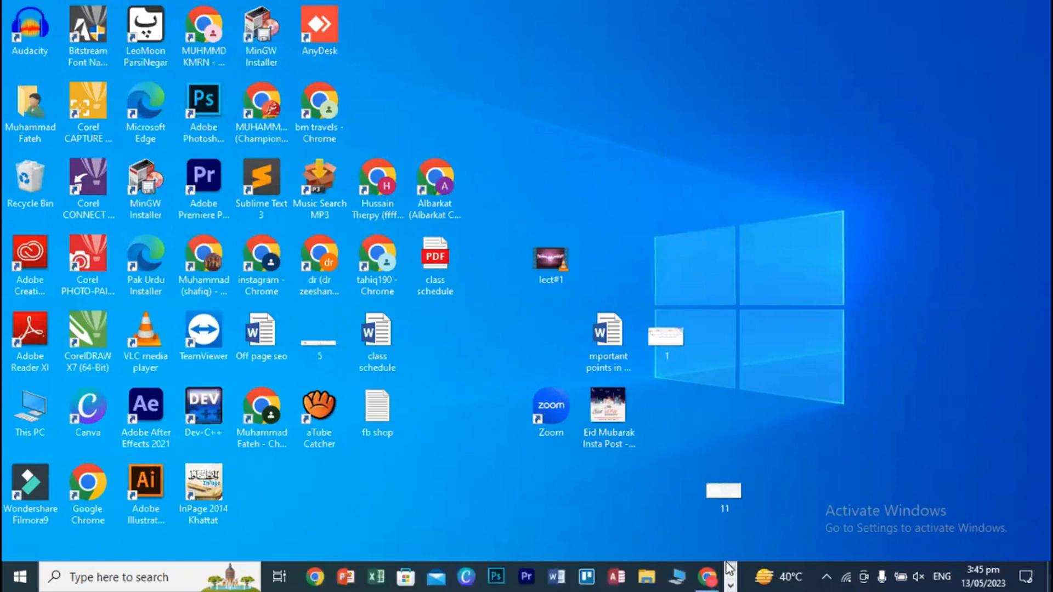
pyautogui.click(711, 575)
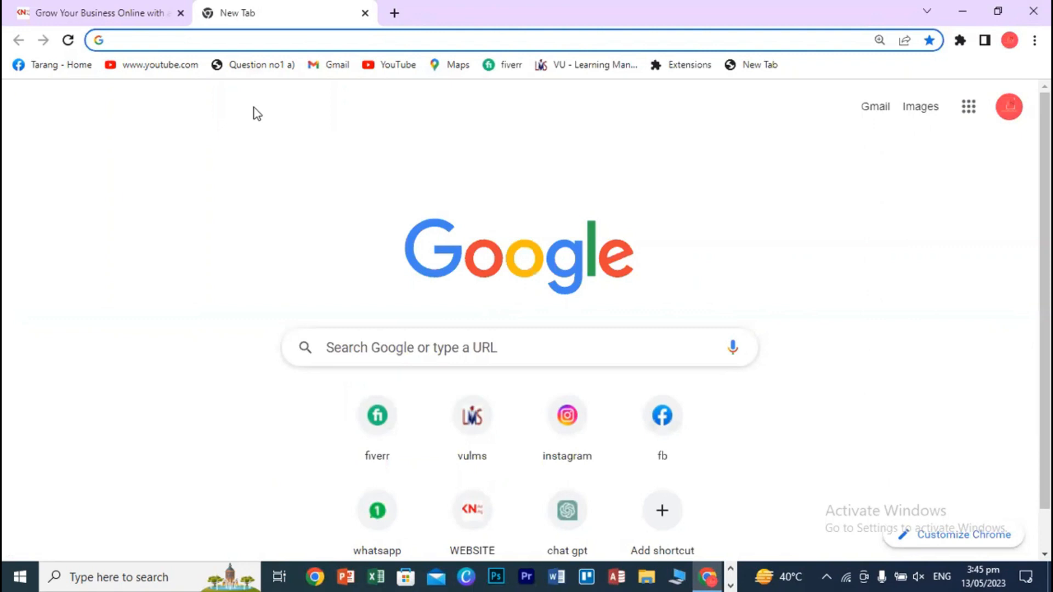
# - Load localhost/marketing in Chrome to reach the WordPress setup language page
pyautogui.write('loc')
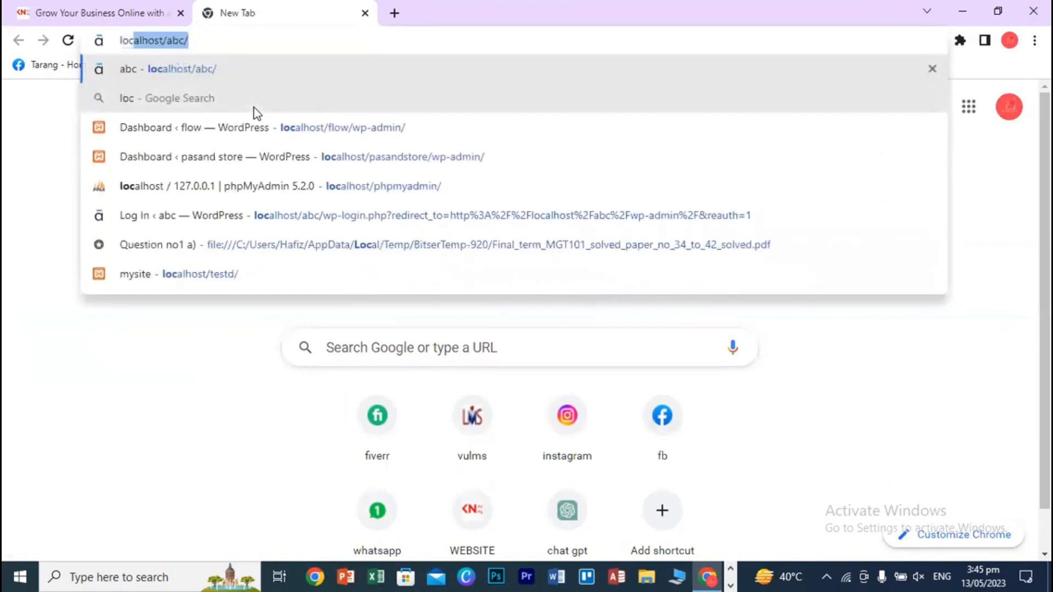
pyautogui.write('alhost')
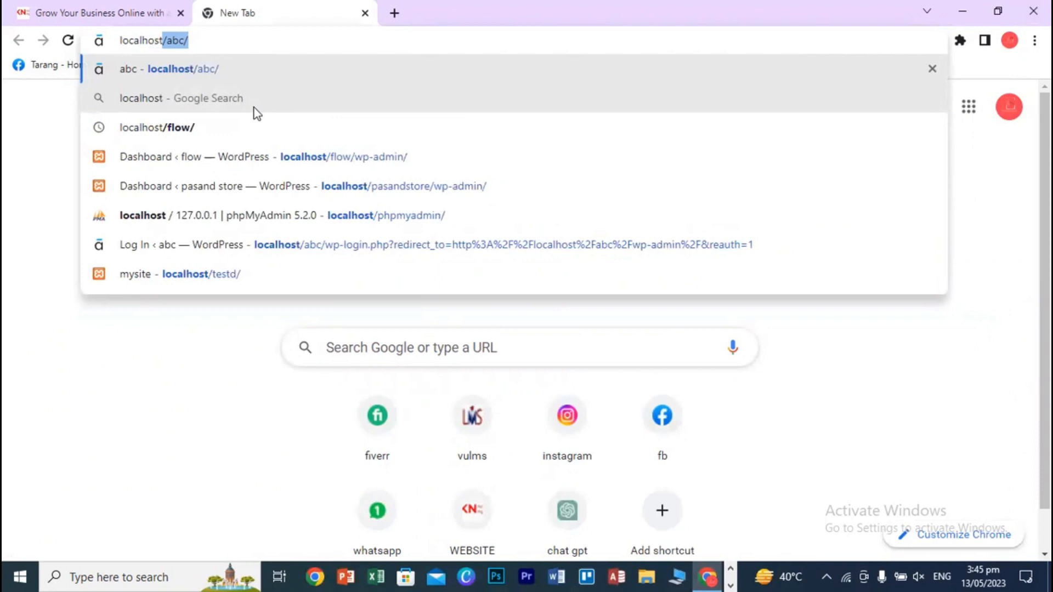
pyautogui.write('/')
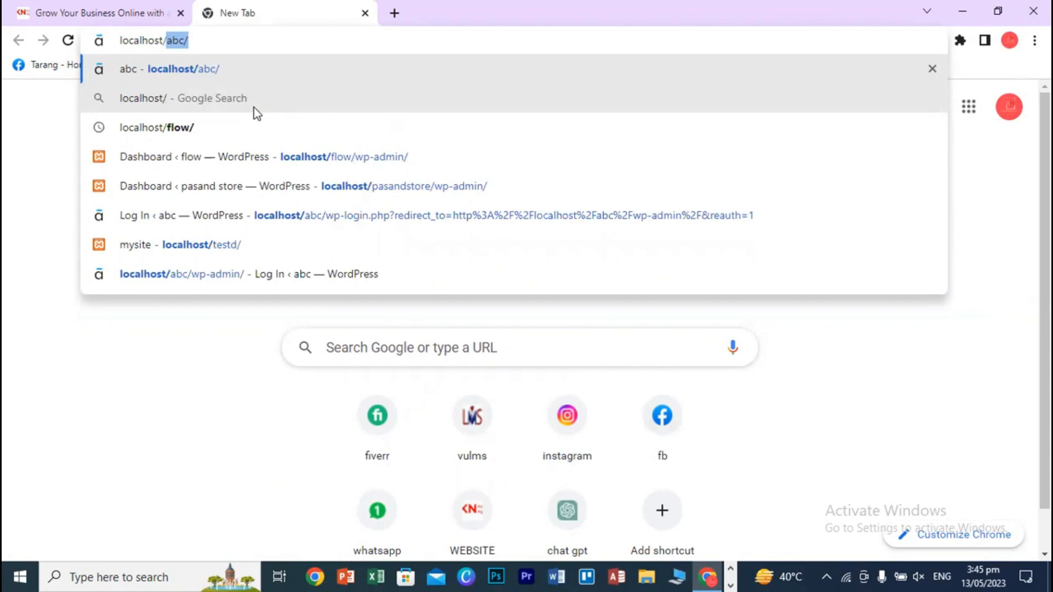
pyautogui.write('mar')
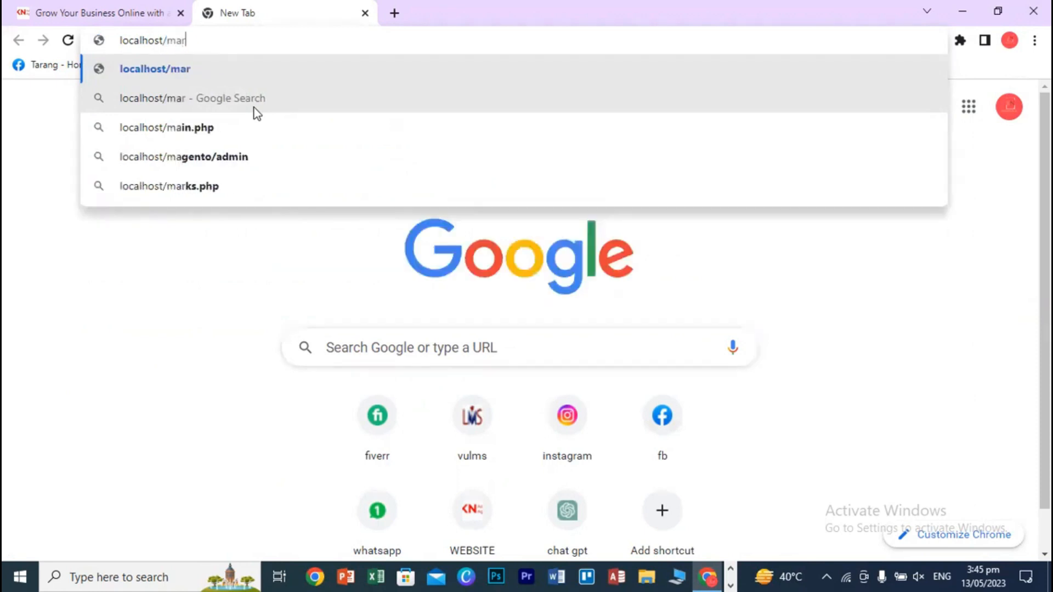
pyautogui.write('keting')
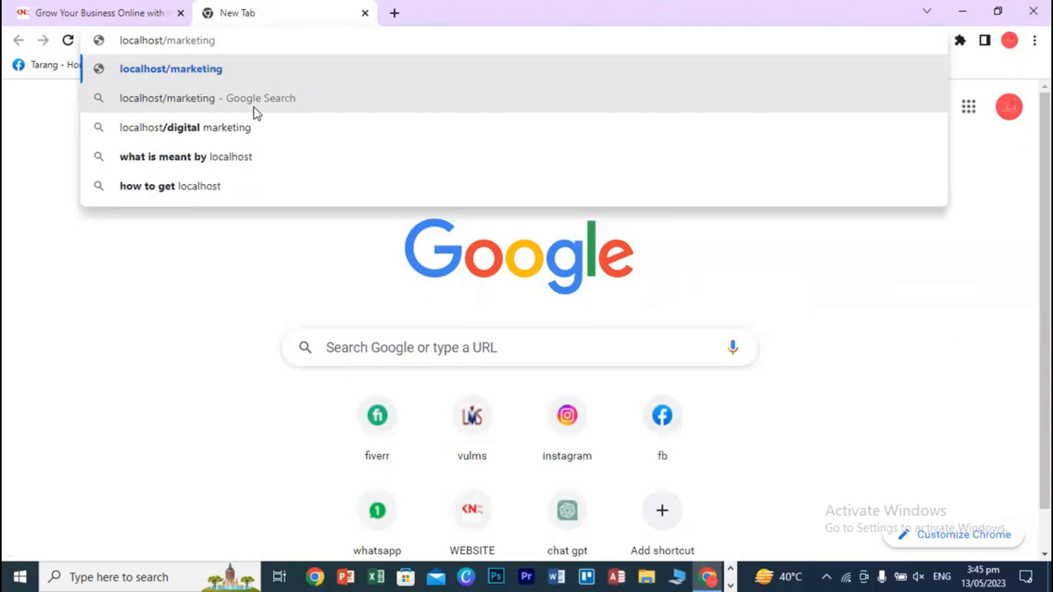
pyautogui.press('Return')
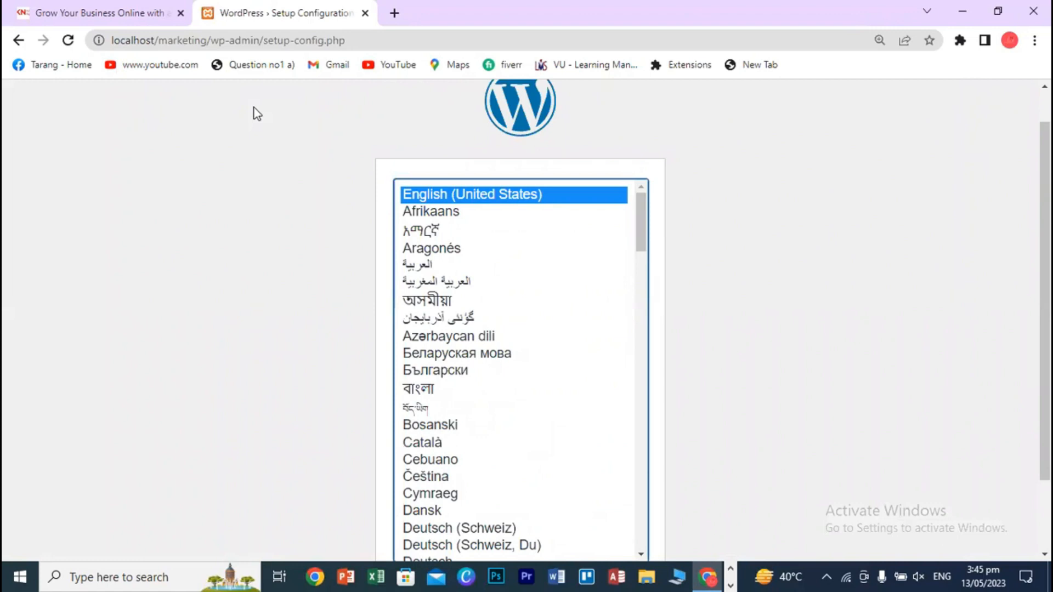
# - Continue WordPress setup with English (United States) as the language
pyautogui.scroll(1, 755, 248)
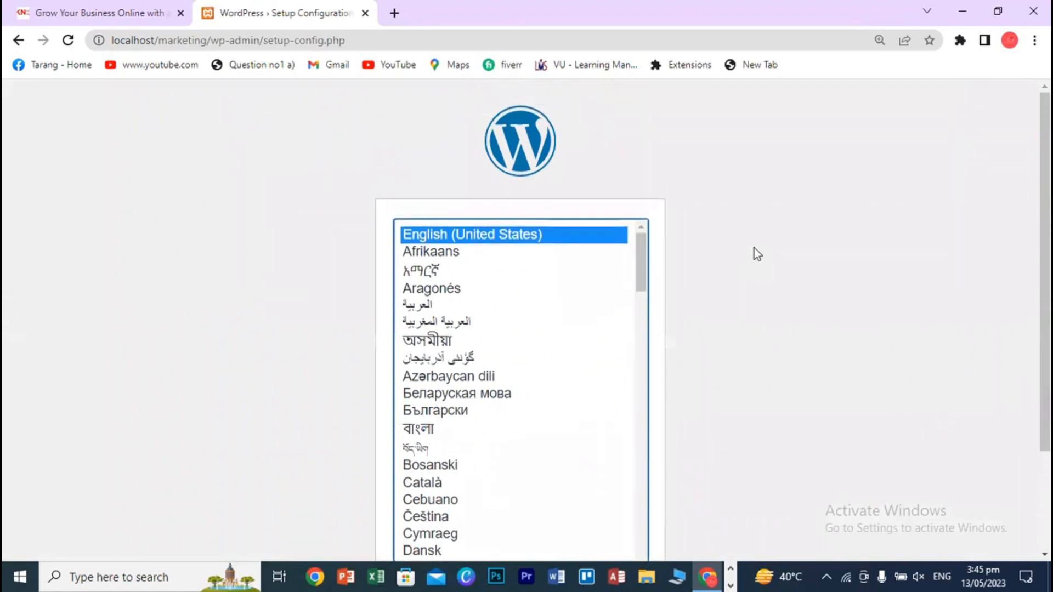
pyautogui.scroll(-3, 825, 426)
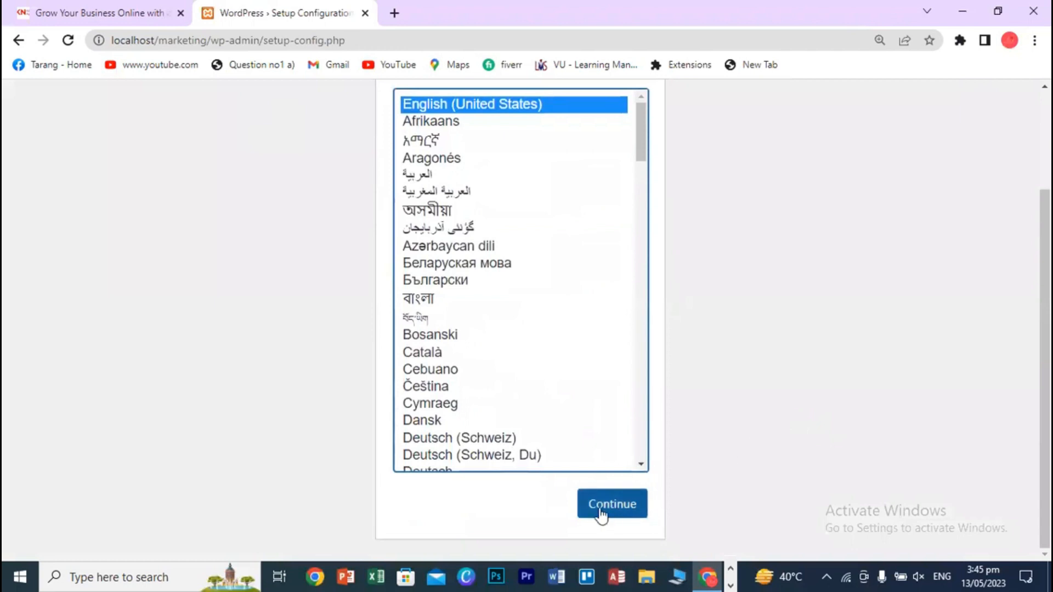
pyautogui.click(602, 516)
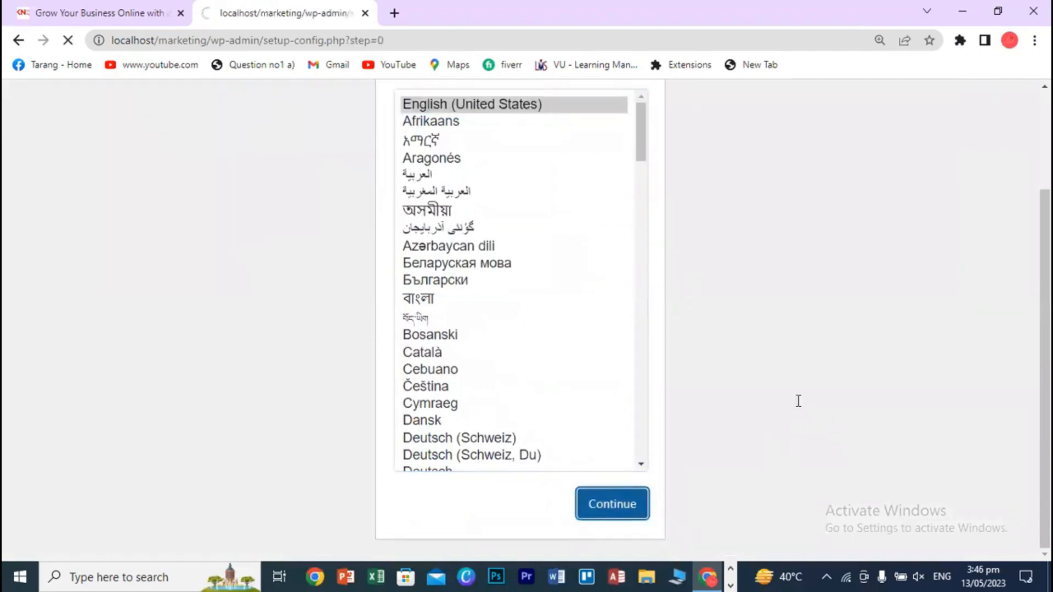
pyautogui.scroll(-1, 929, 438)
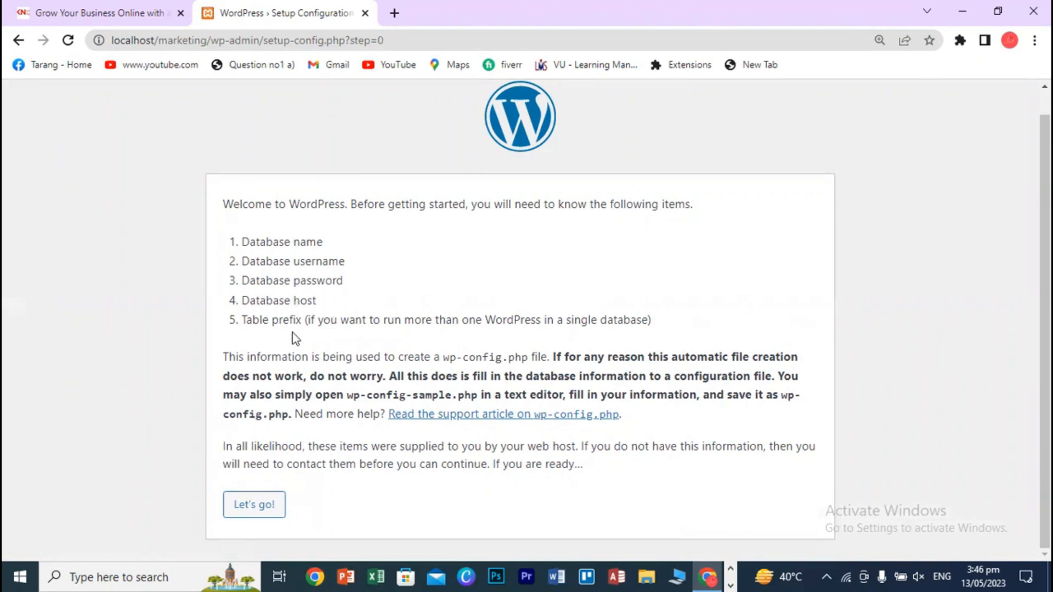
# - Fill the database form with name 'marketing' and username 'root', leaving the password empty
pyautogui.click(244, 513)
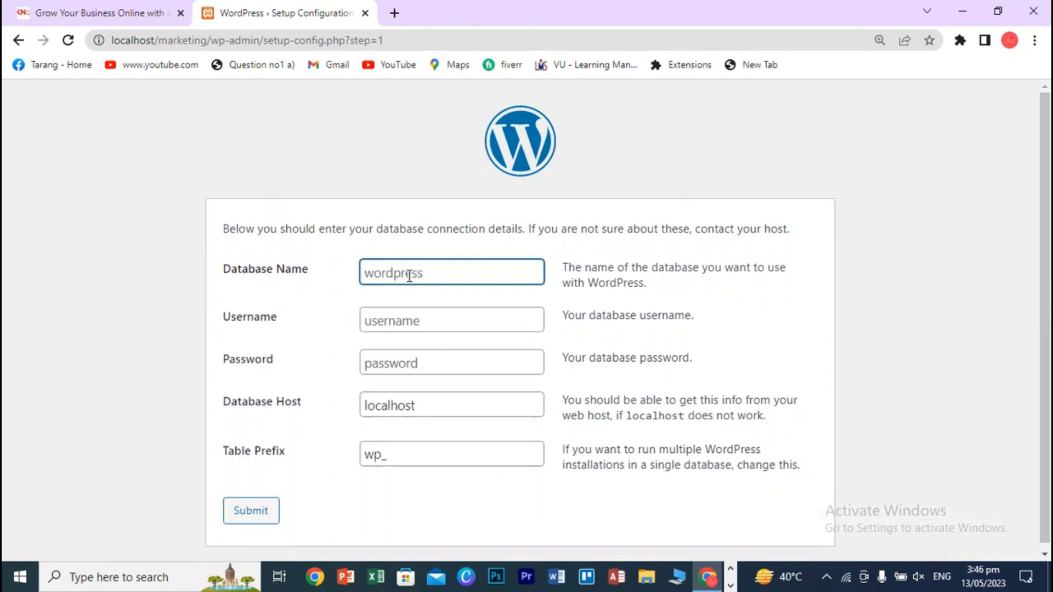
pyautogui.write('marketing')
pyautogui.press('Tab')
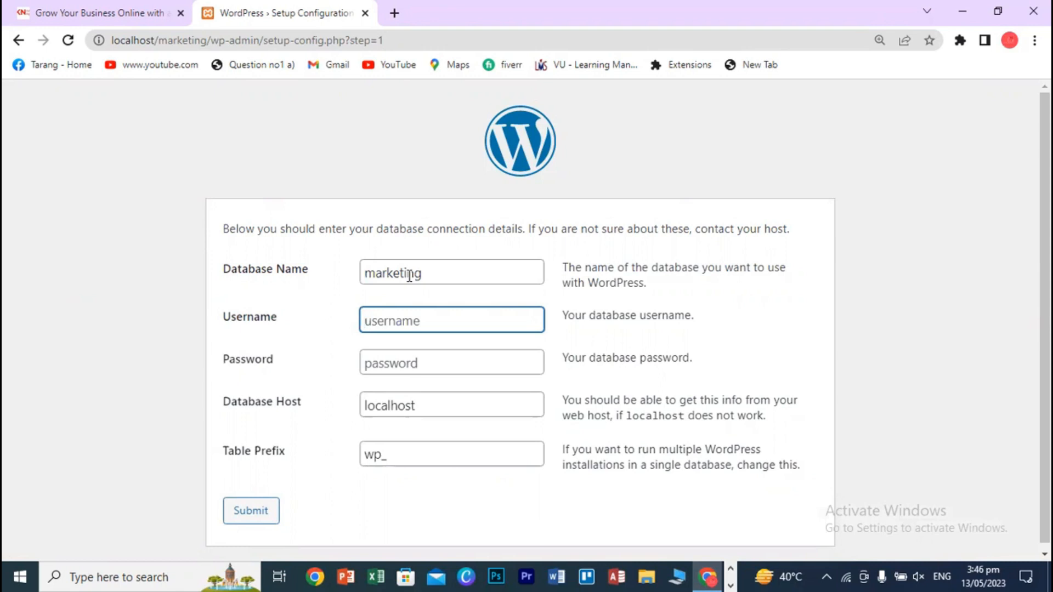
pyautogui.write('root')
pyautogui.click(408, 365)
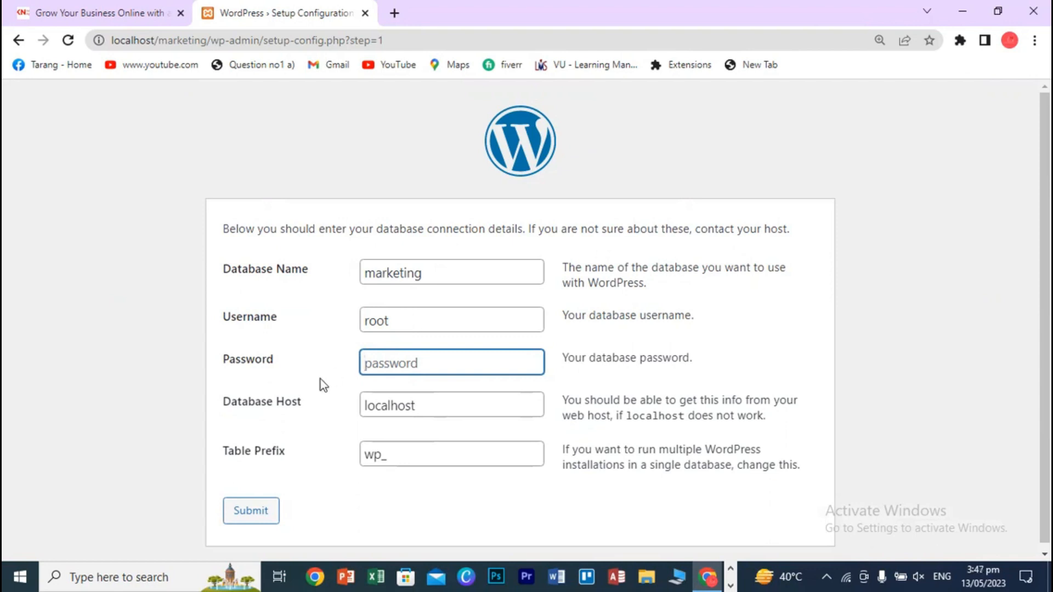
pyautogui.click(441, 502)
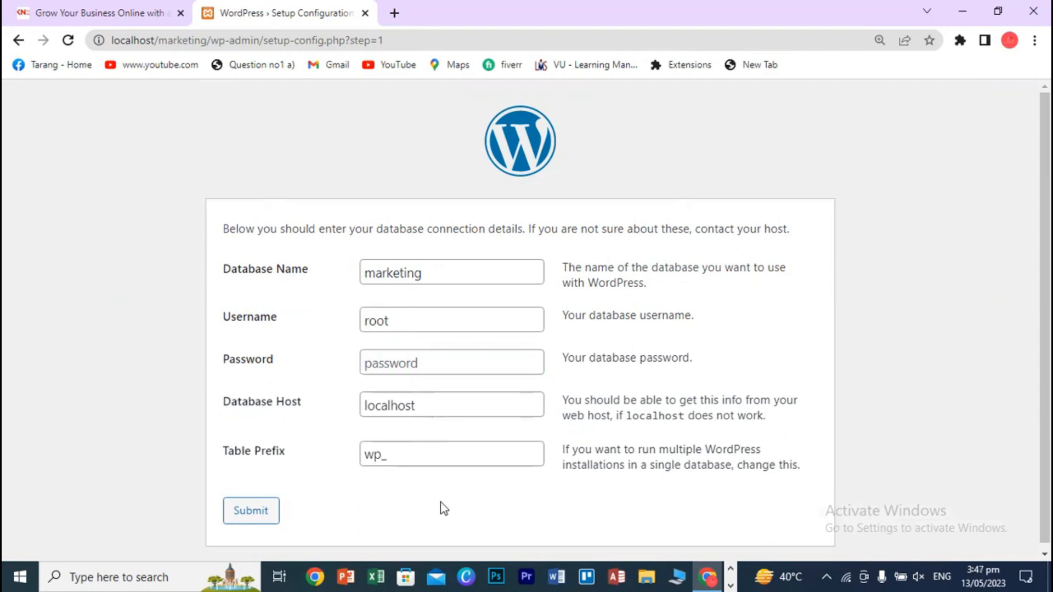
# - Submit the database connection details and run the WordPress installation
pyautogui.click(253, 516)
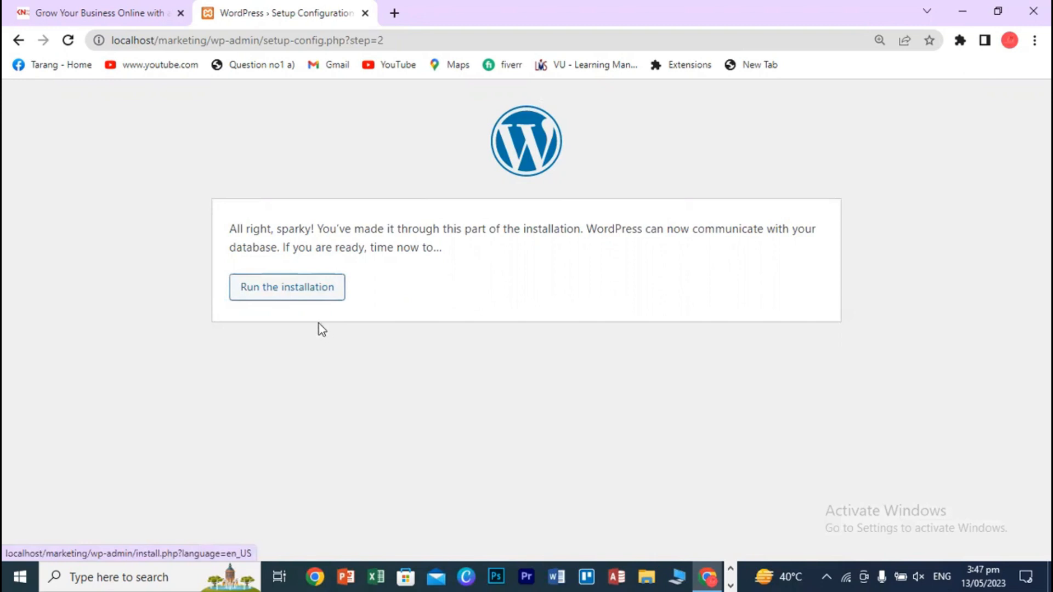
pyautogui.click(307, 301)
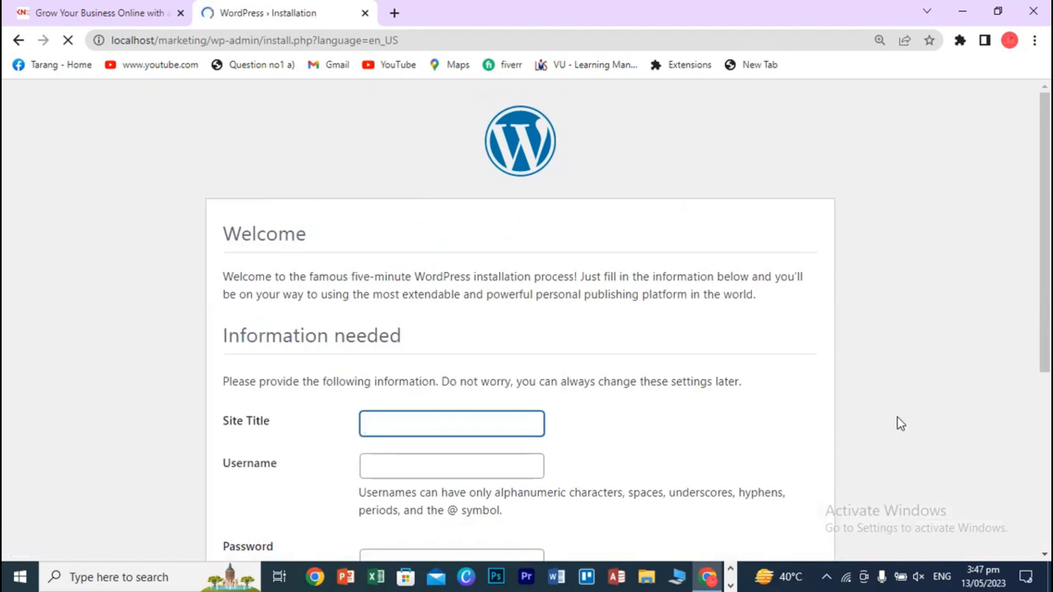
pyautogui.scroll(-3, 902, 424)
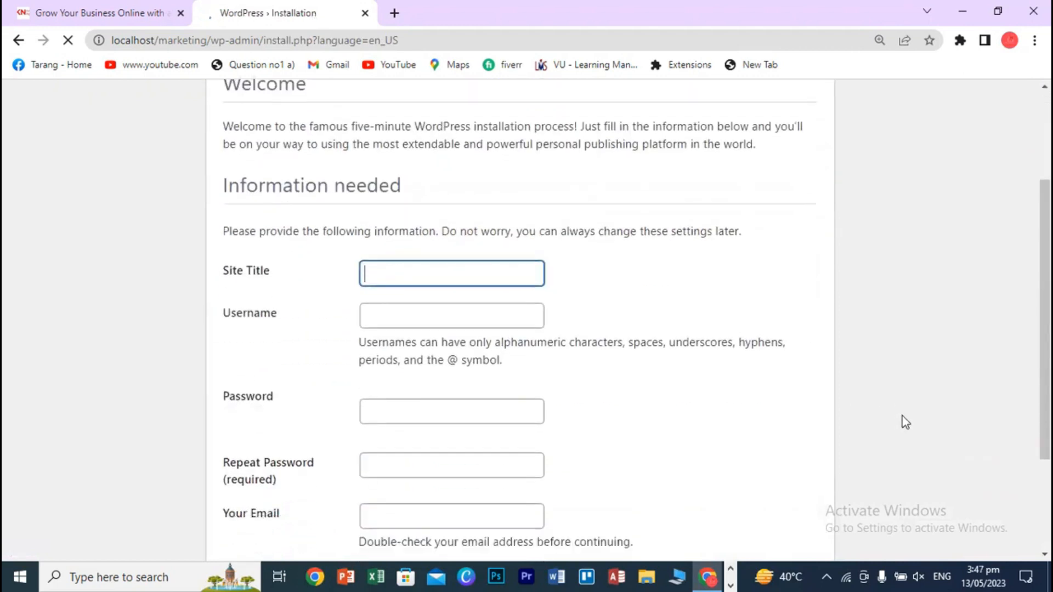
pyautogui.scroll(-1, 905, 423)
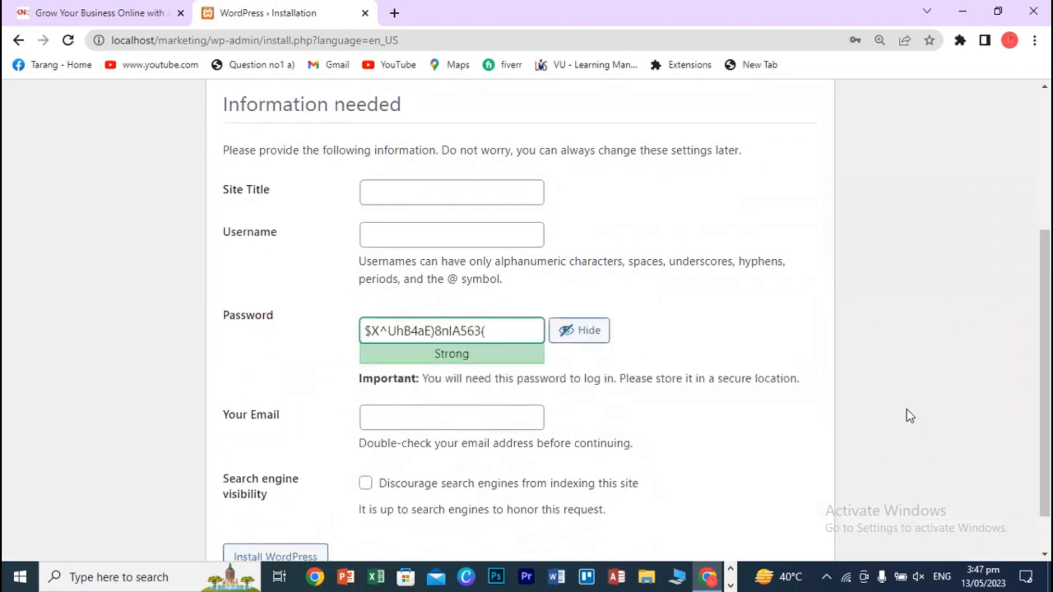
# - Enter site title 'KN Advertising Services' and administrator username 'admin'
pyautogui.click(482, 195)
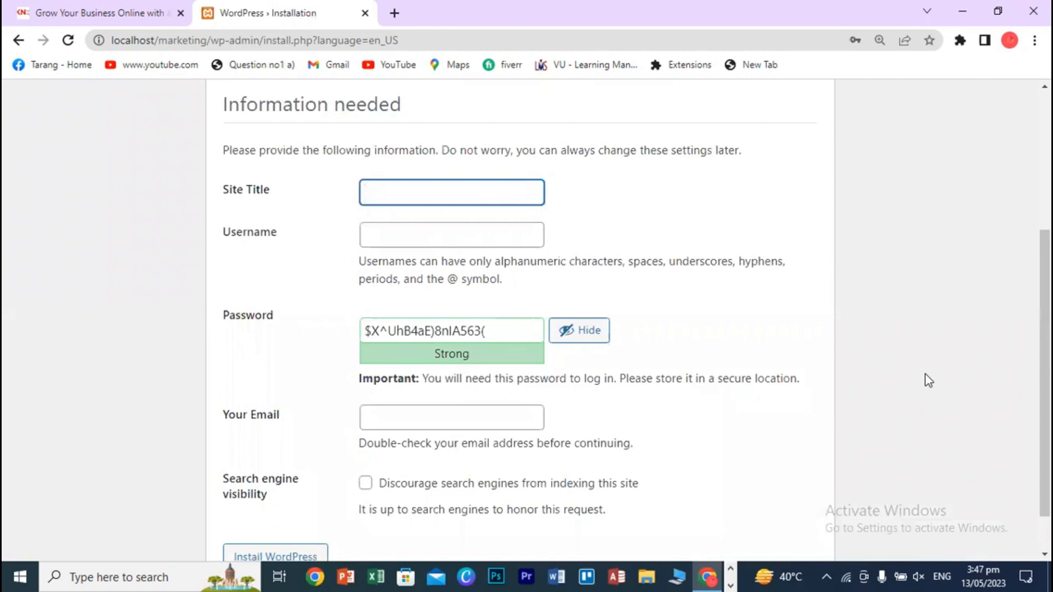
pyautogui.write('KN Advertising ')
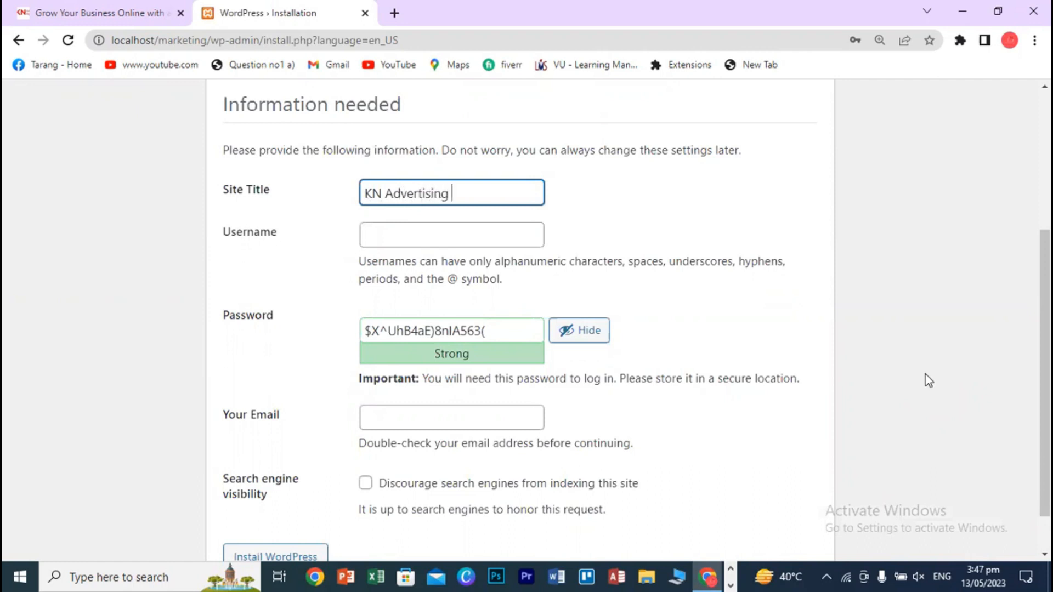
pyautogui.write('Services')
pyautogui.click(476, 240)
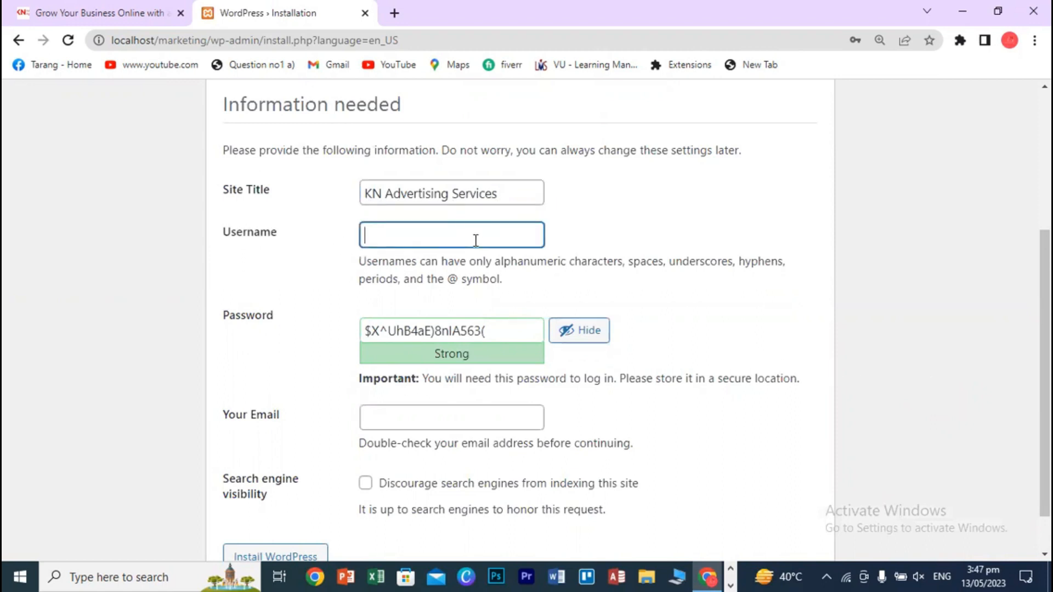
pyautogui.write('admin')
pyautogui.click(460, 334)
# - Replace the generated admin password with a weak one and confirm using the weak password
pyautogui.hotkey('ctrl', 'a')
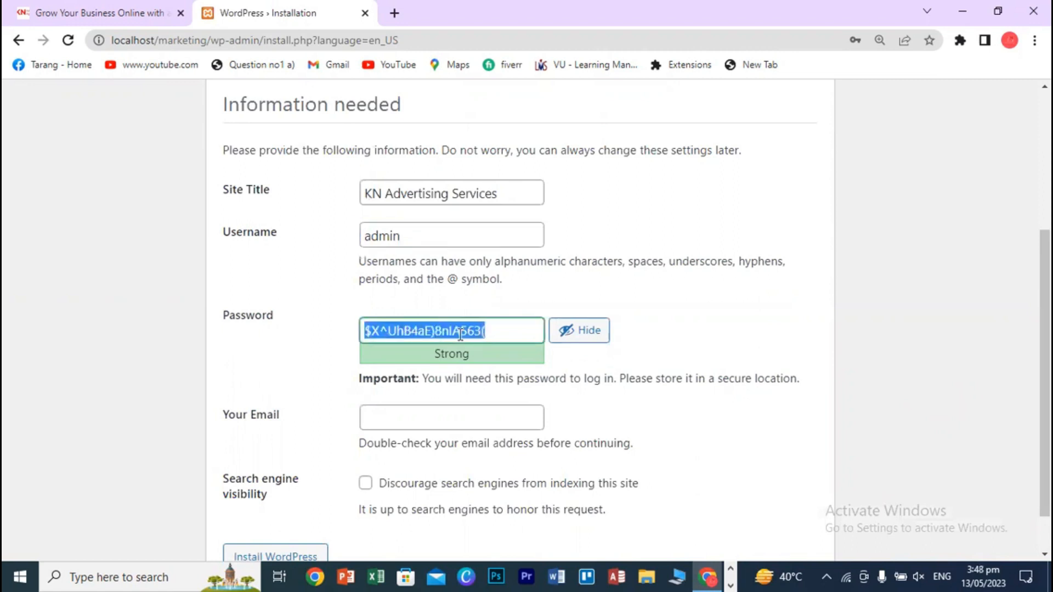
pyautogui.press('BackSpace')
pyautogui.write('ad')
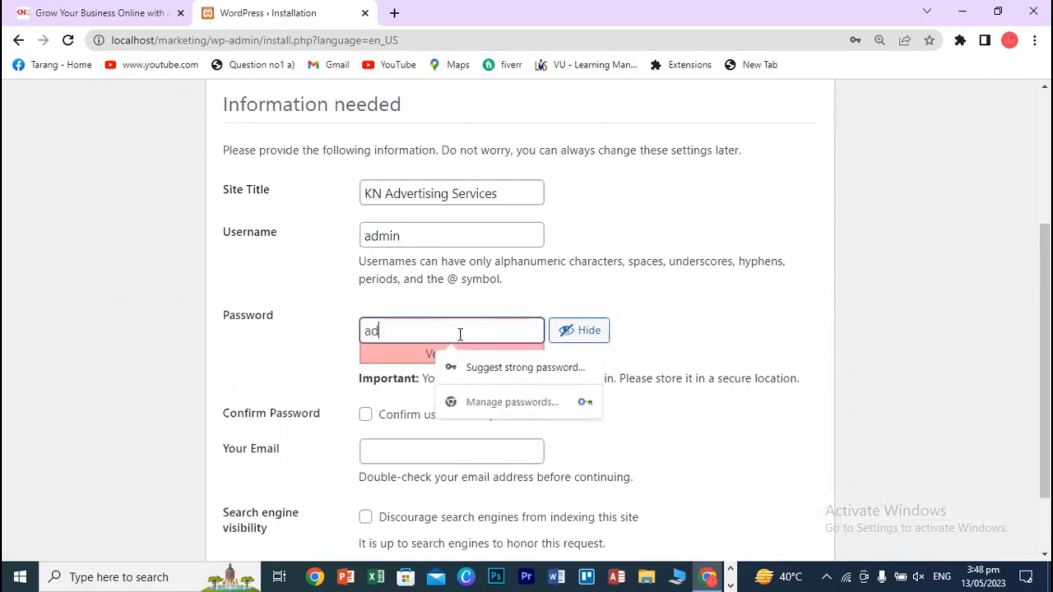
pyautogui.write('min')
pyautogui.click(889, 409)
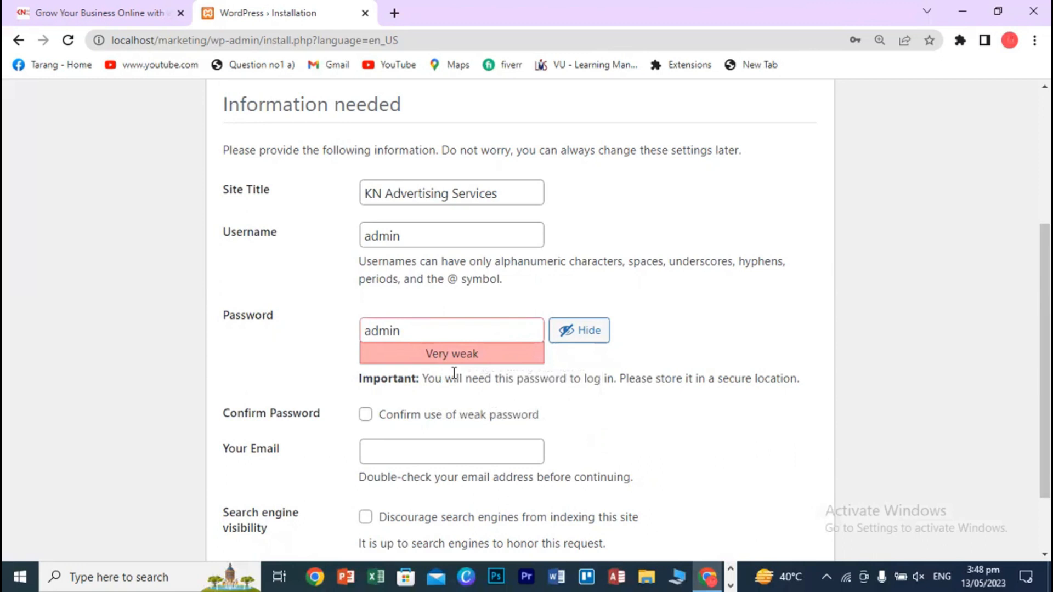
pyautogui.click(364, 419)
# - Open a new Chrome tab on Google to look up the account's e-mail
pyautogui.scroll(-1, 655, 411)
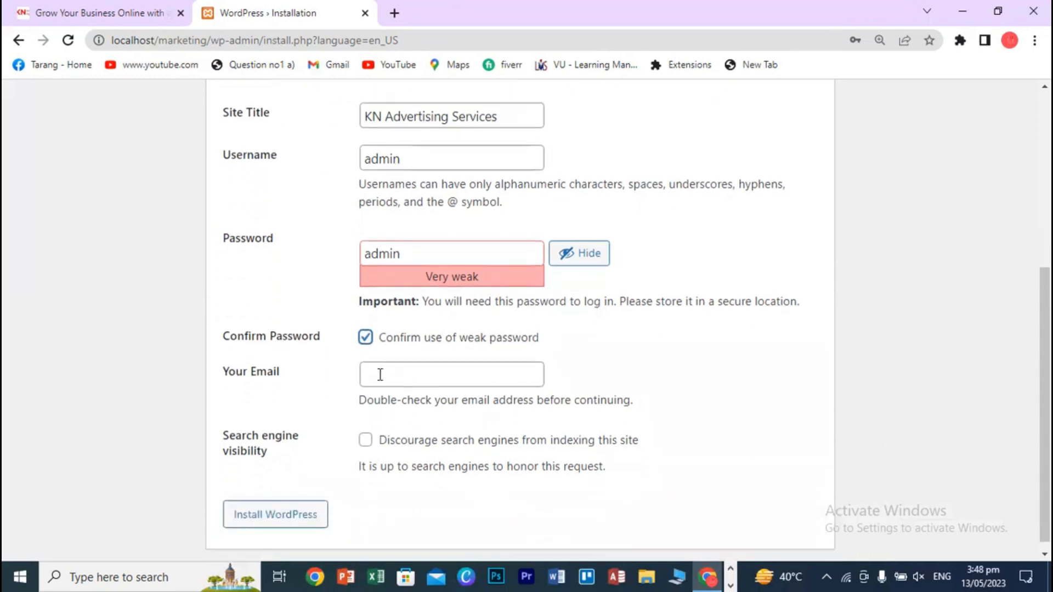
pyautogui.click(410, 383)
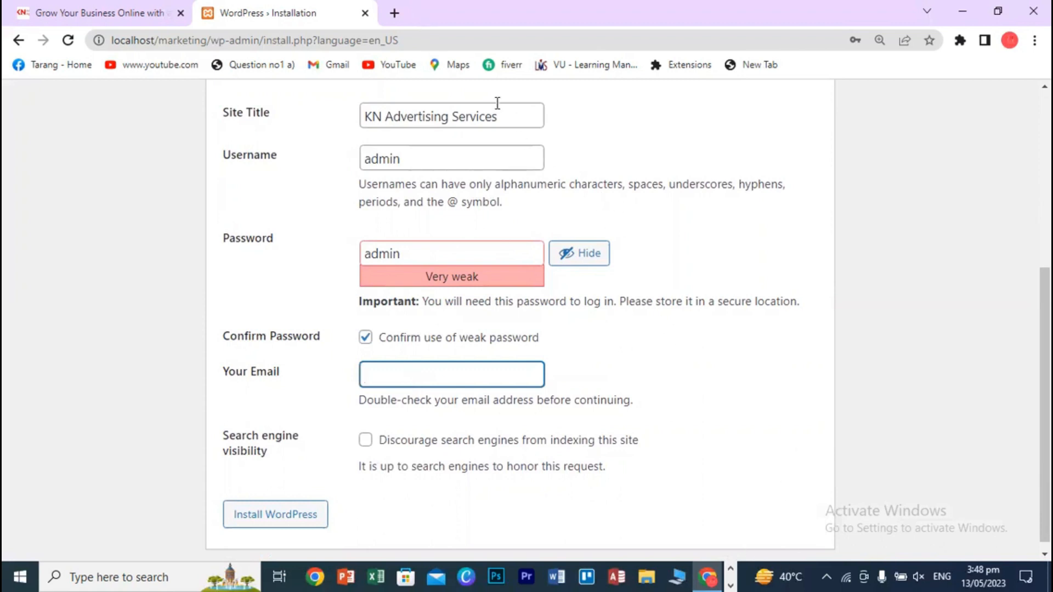
pyautogui.click(391, 17)
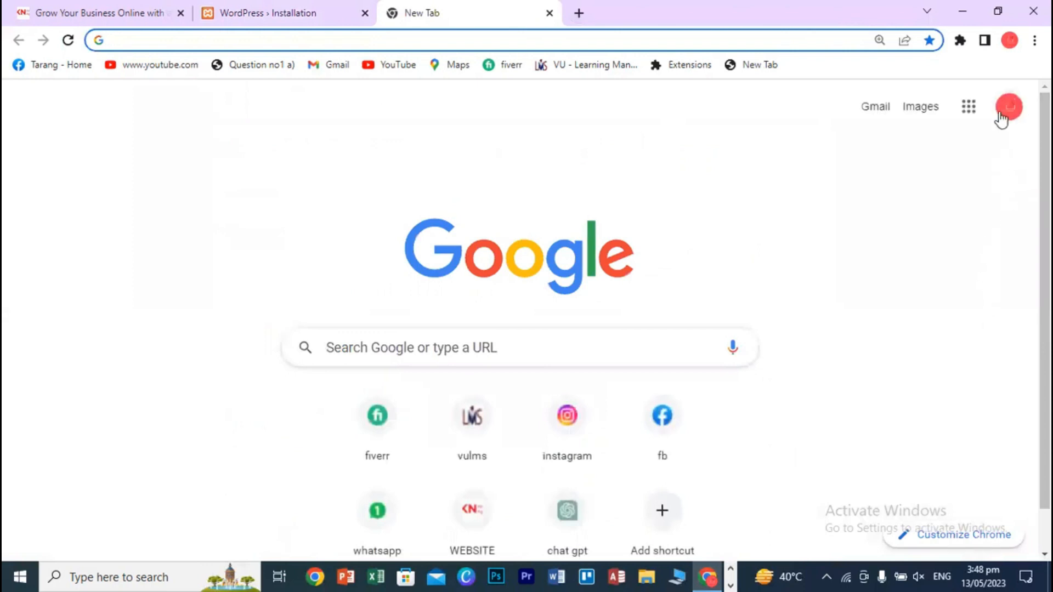
# - Copy the Google account's e-mail from the profile panel into the Your Email field
pyautogui.click(1002, 115)
pyautogui.tripleClick(860, 188)
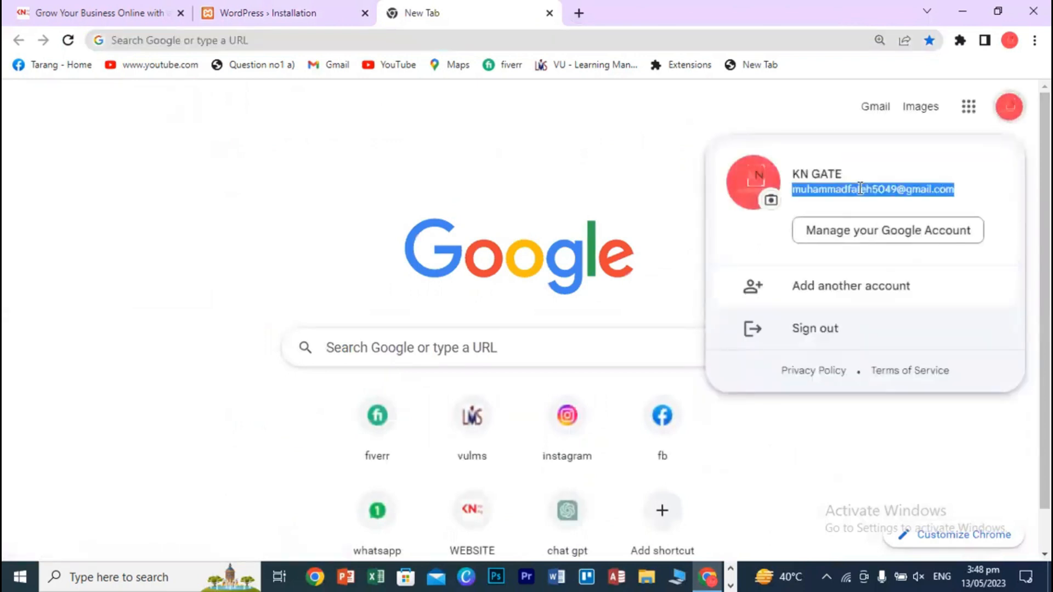
pyautogui.click(373, 8)
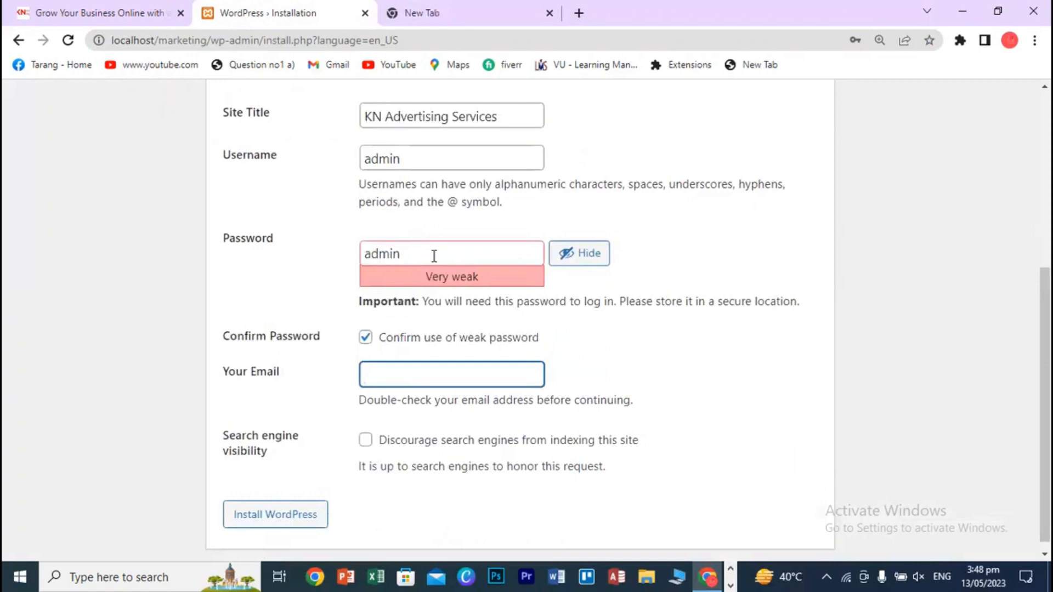
pyautogui.hotkey('ctrl', 'v')
pyautogui.click(921, 454)
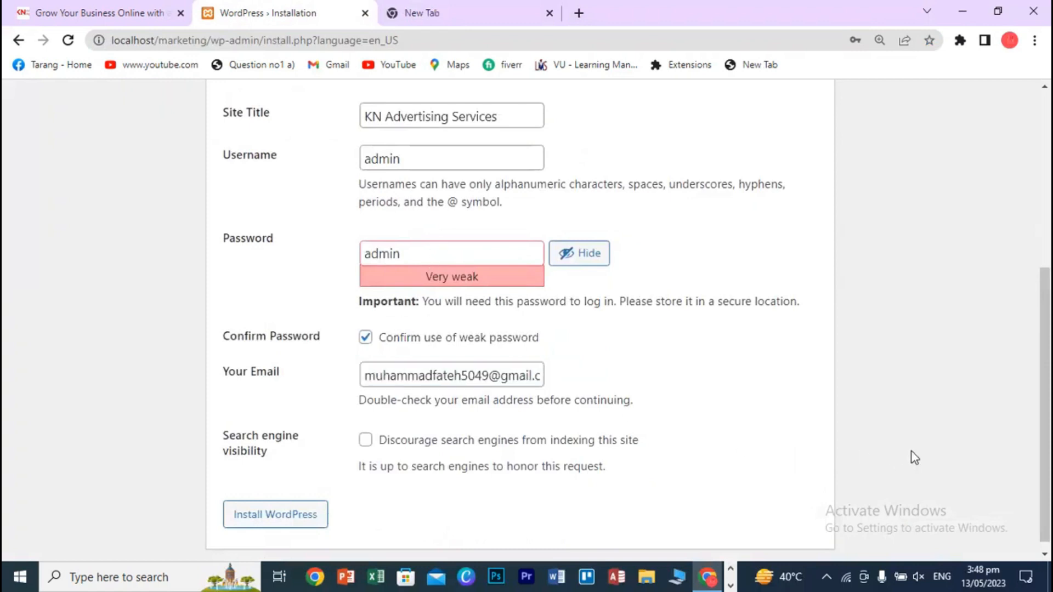
pyautogui.scroll(-1, 921, 450)
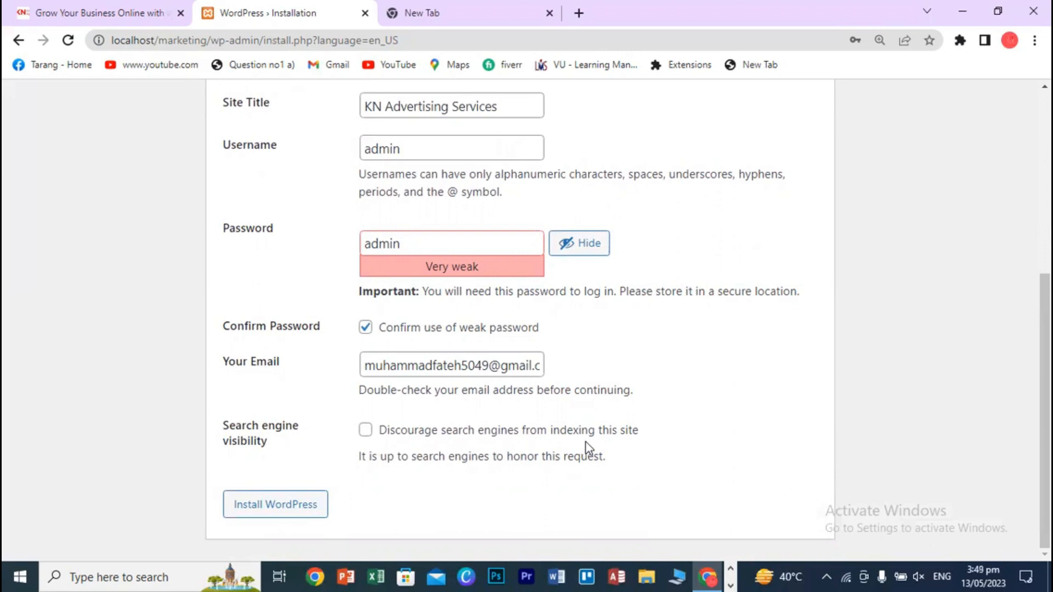
# - Tick 'Discourage search engines from indexing this site' and install WordPress
pyautogui.click(365, 434)
pyautogui.click(294, 510)
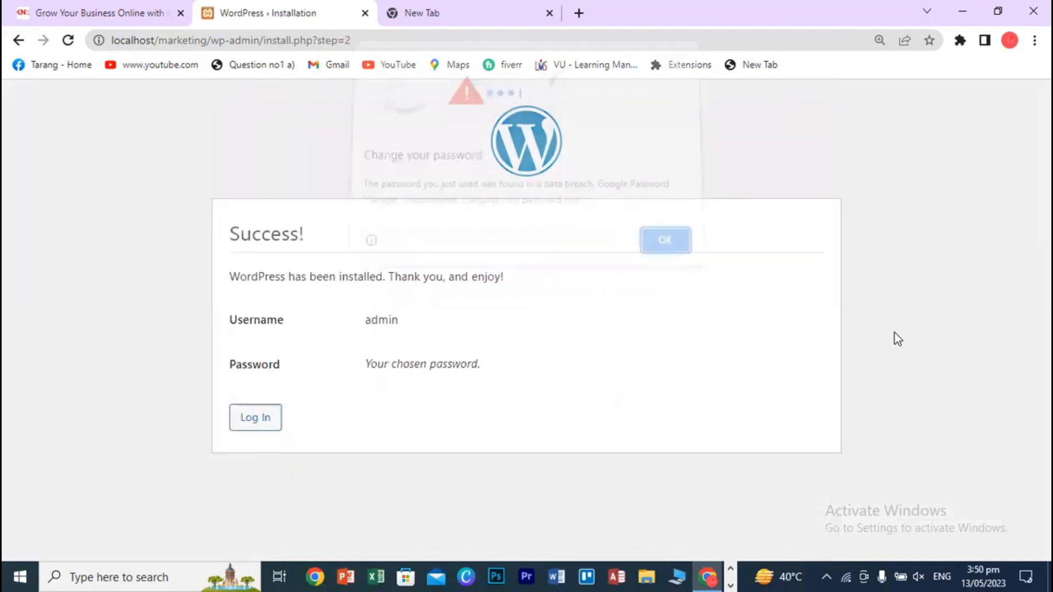
# - Dismiss Chrome's password warning and log in as admin with Remember Me ticked
pyautogui.click(657, 250)
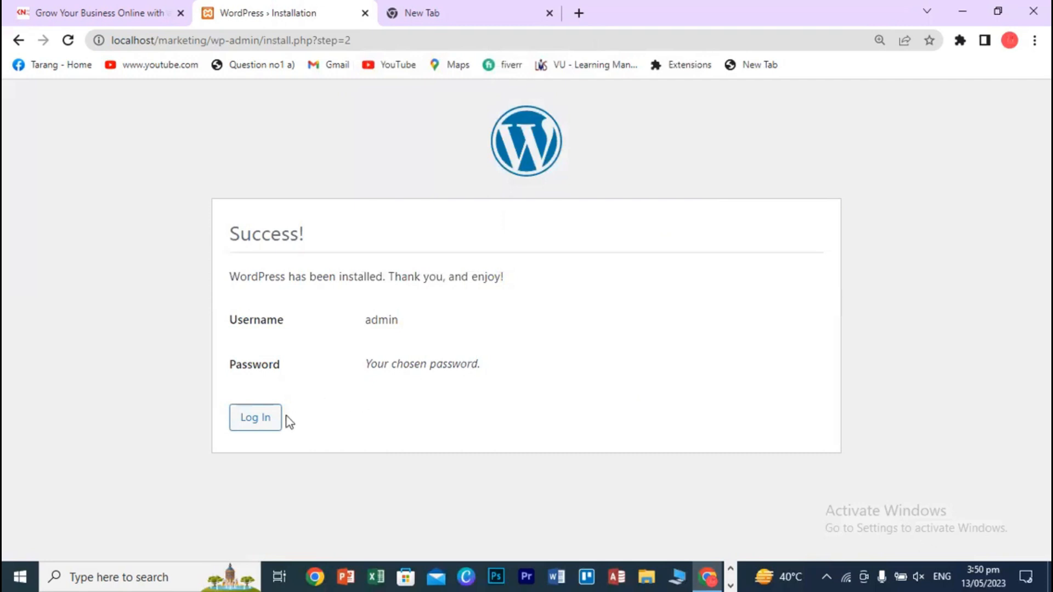
pyautogui.click(257, 422)
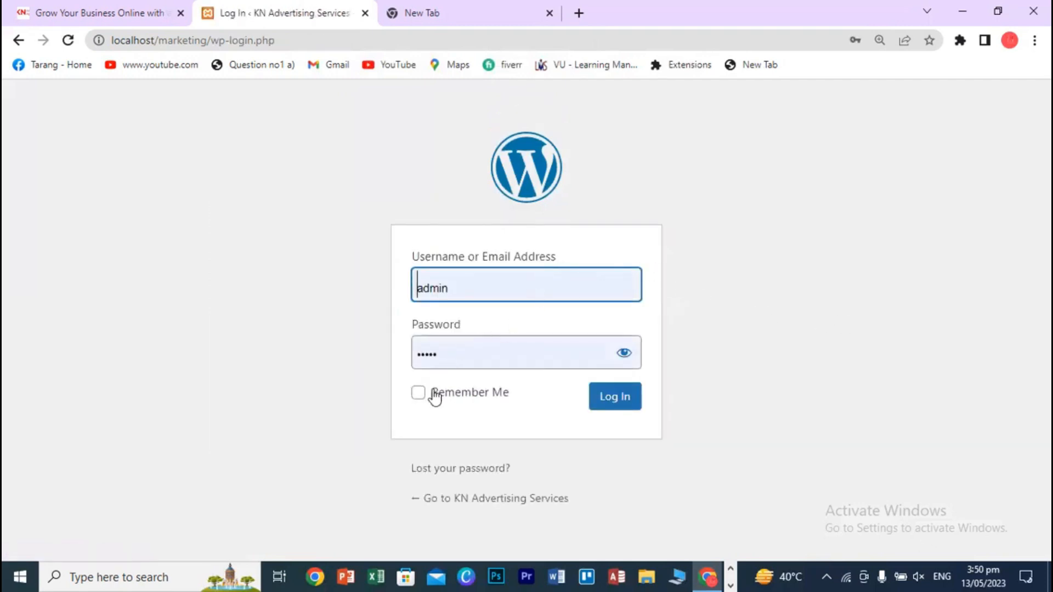
pyautogui.click(418, 395)
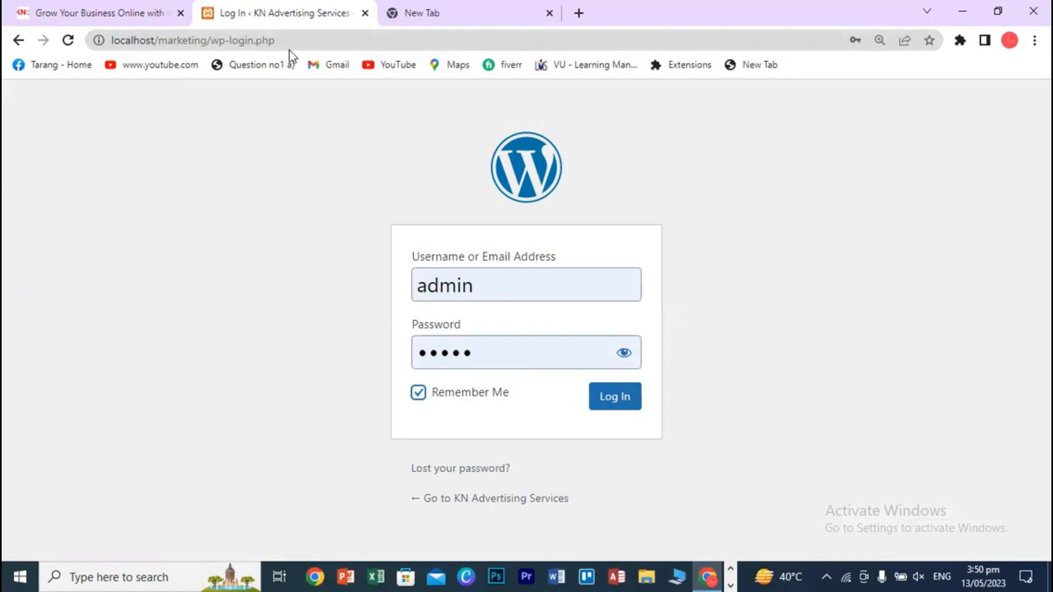
pyautogui.click(625, 402)
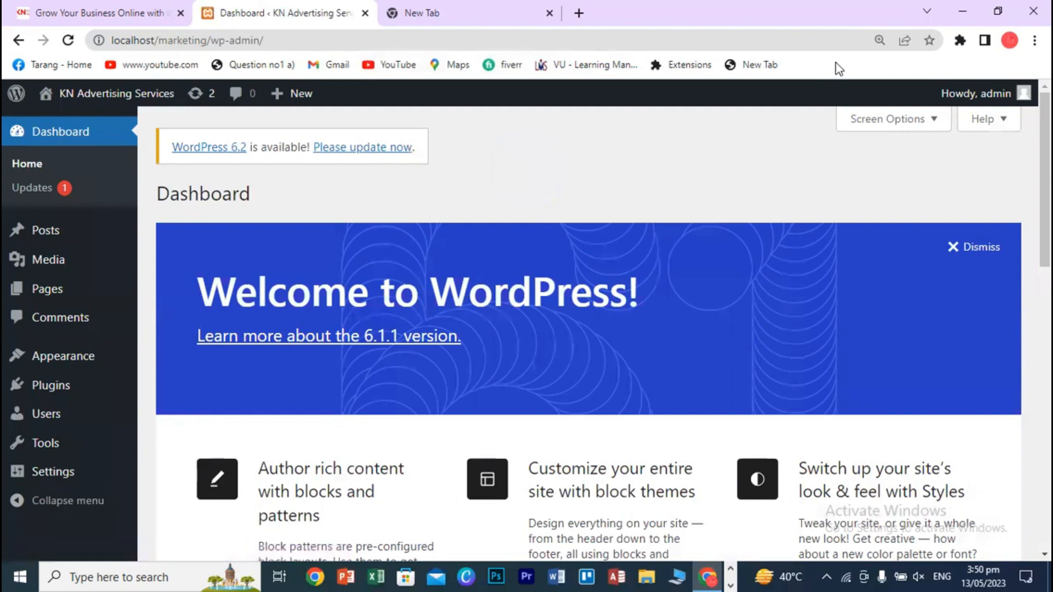
pyautogui.click(665, 250)
# - Close all three Chrome tabs and refresh the desktop
pyautogui.click(365, 13)
pyautogui.click(181, 12)
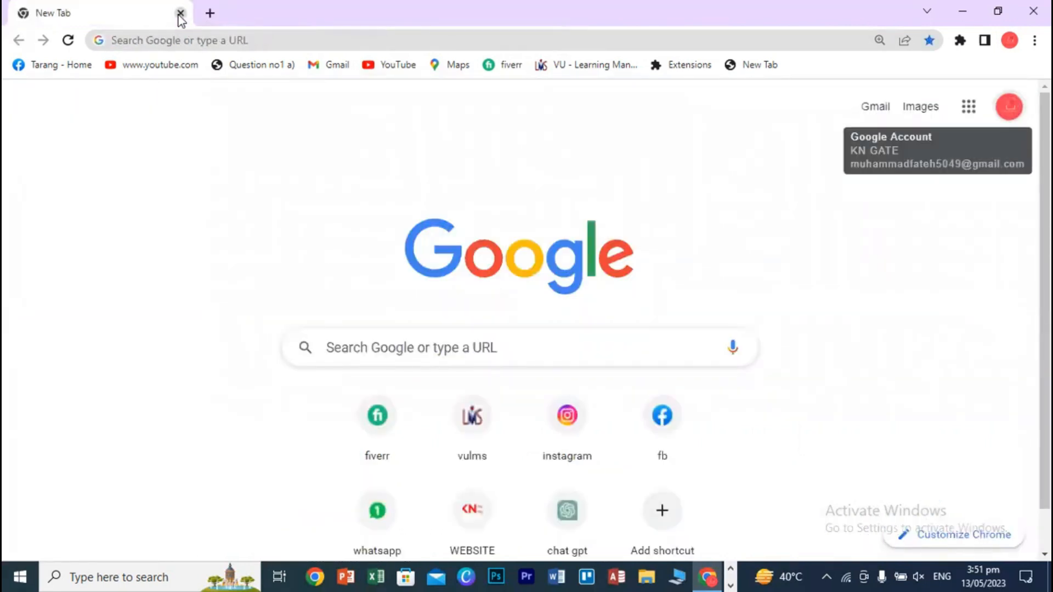
pyautogui.click(179, 15)
pyautogui.rightClick(809, 82)
pyautogui.click(836, 124)
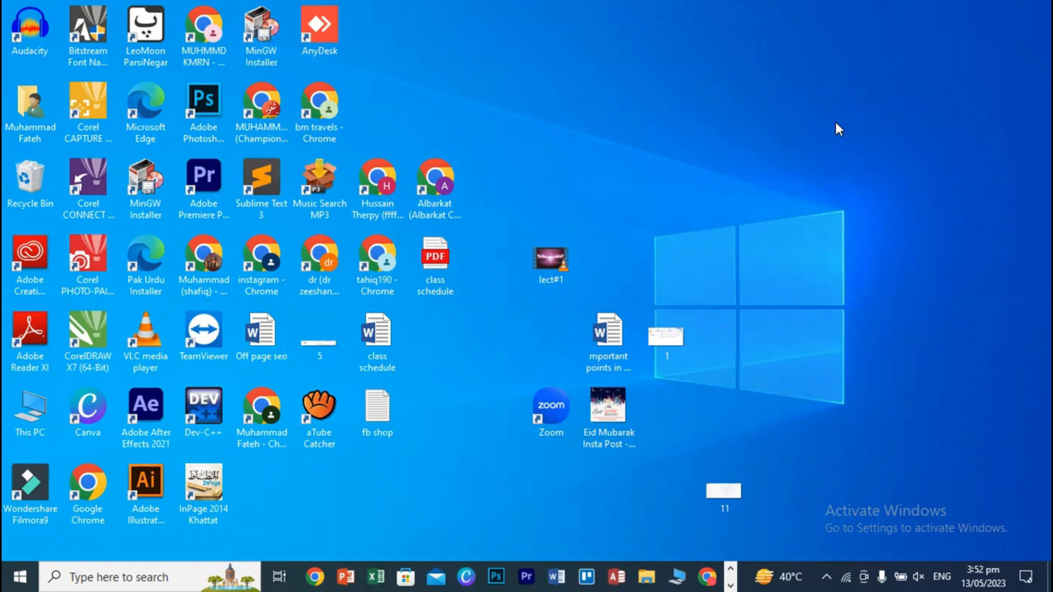
# - Relaunch Chrome maximized on a new tab and open Windows search
pyautogui.click(706, 575)
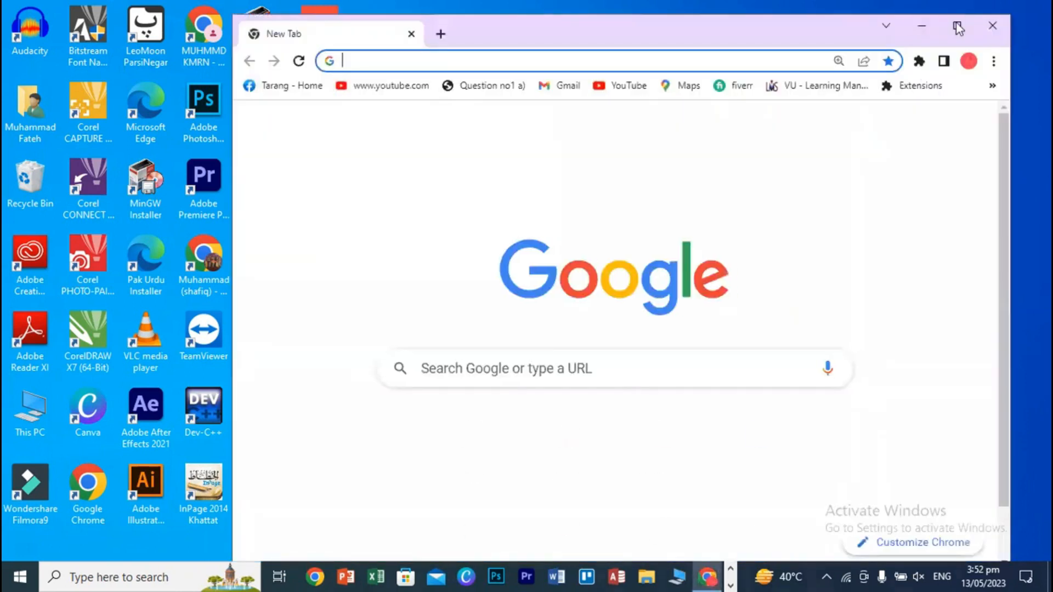
pyautogui.click(958, 28)
pyautogui.write('l')
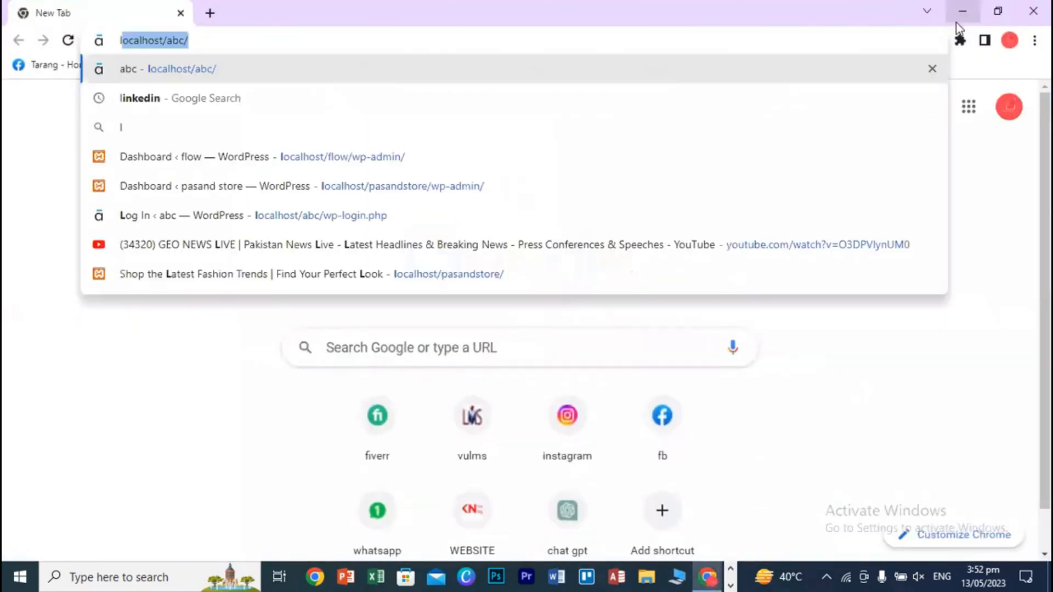
pyautogui.press('BackSpace')
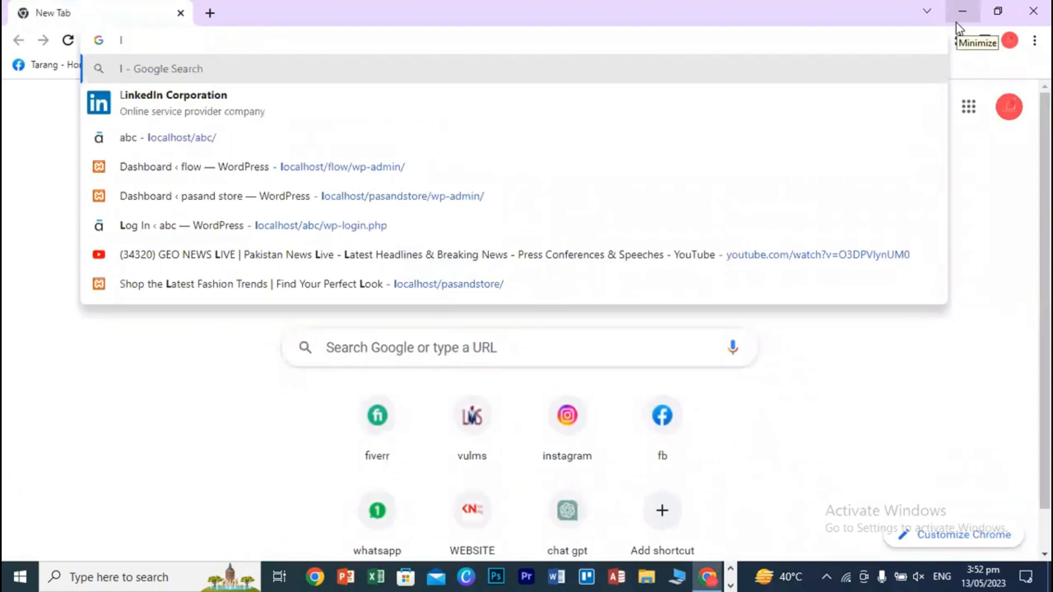
pyautogui.click(731, 586)
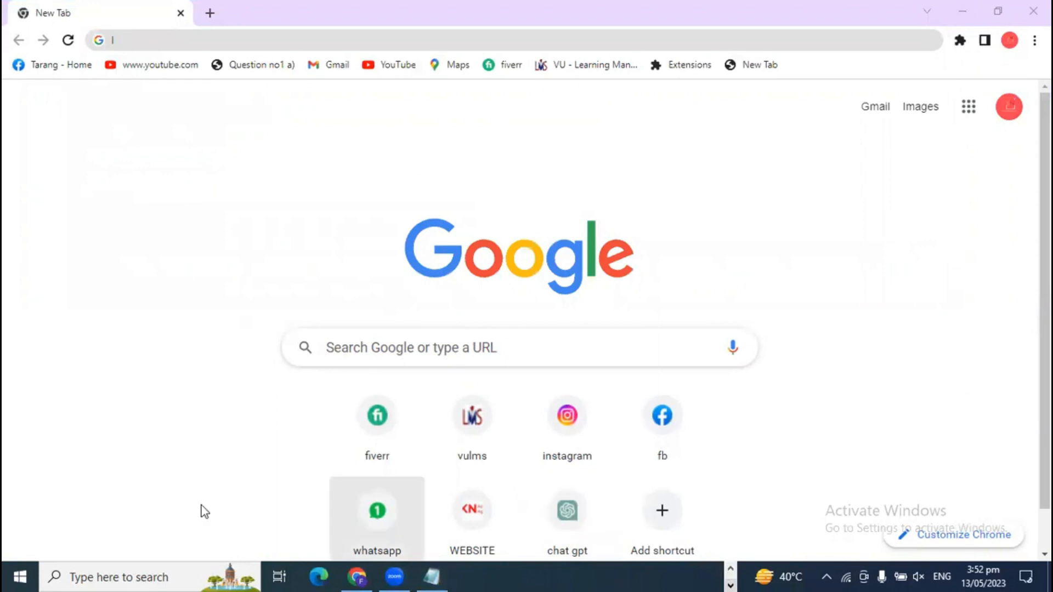
pyautogui.click(129, 576)
# - Open XAMPP from an 'xa' search, confirm Apache and MySQL are running, then minimize it
pyautogui.write('xa')
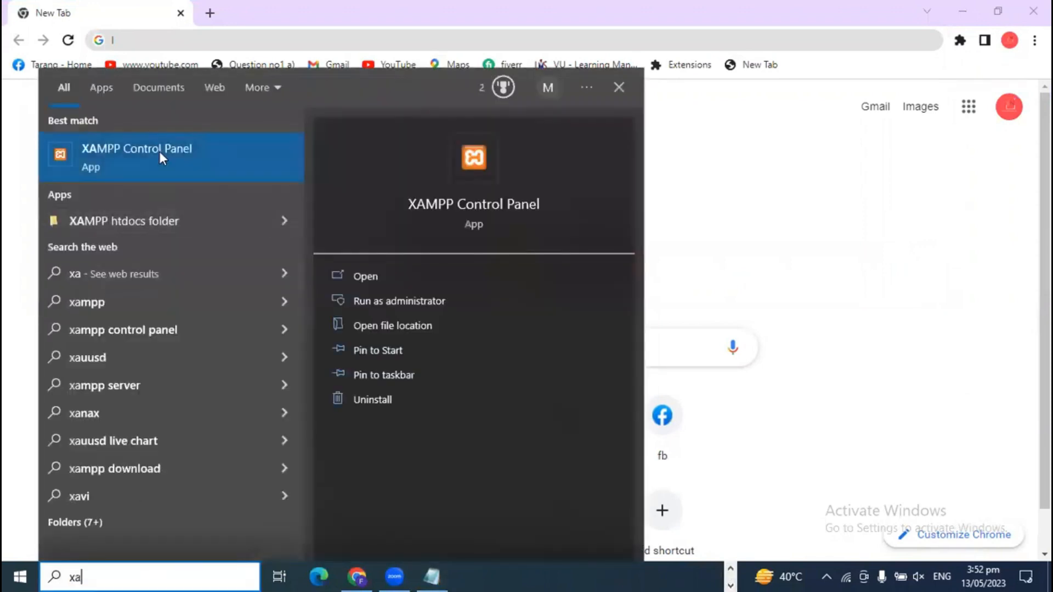
pyautogui.click(159, 150)
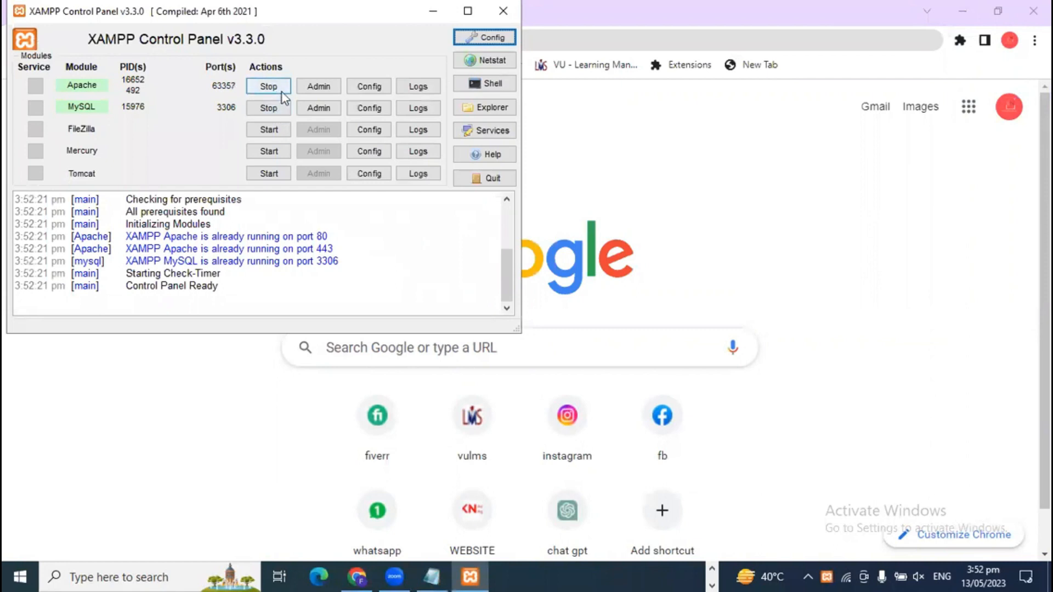
pyautogui.click(433, 11)
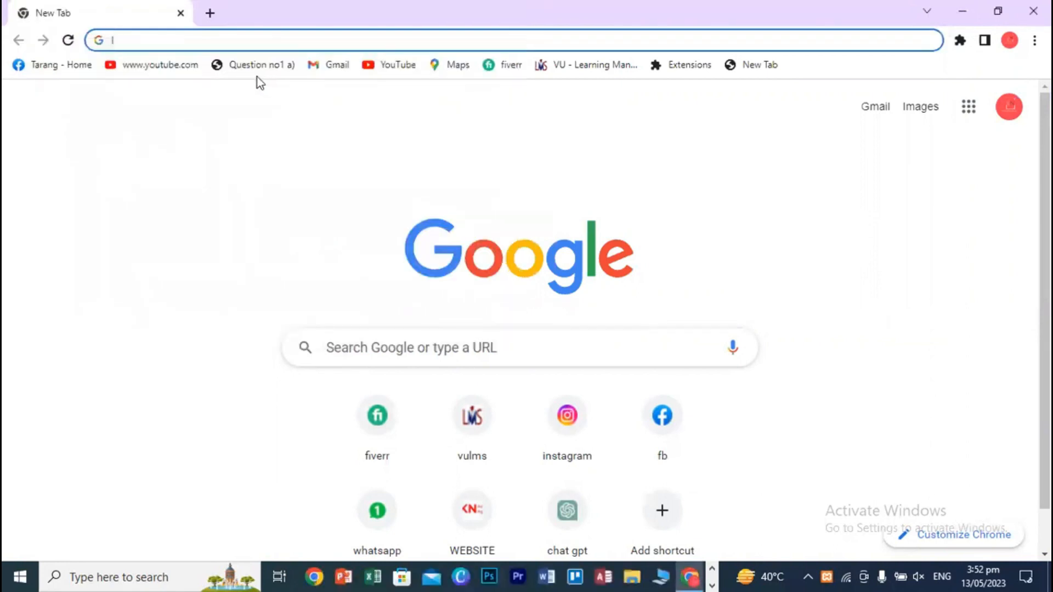
pyautogui.write('localhost/abc')
# - Load localhost/marketing and choose Dashboard from the site-name menu in the admin bar
pyautogui.press('BackSpace')
pyautogui.press('BackSpace')
pyautogui.press('BackSpace')
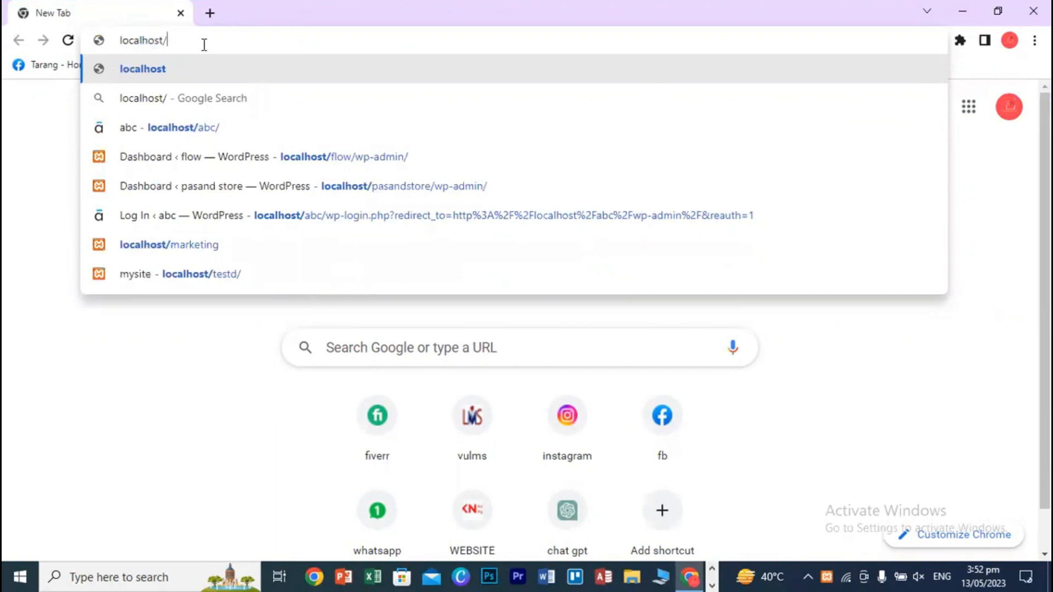
pyautogui.write('marketing')
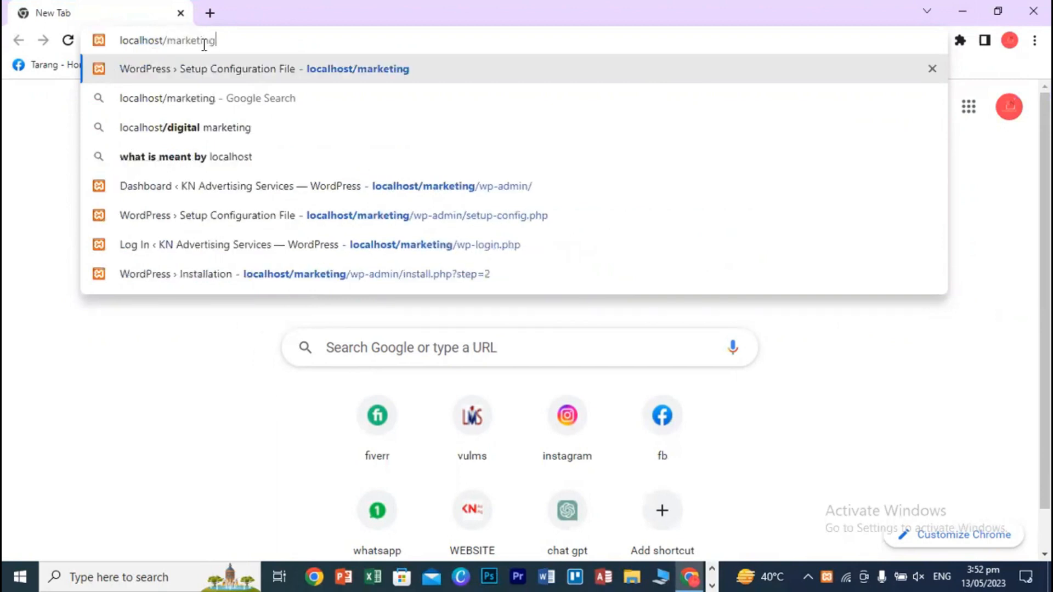
pyautogui.click(318, 74)
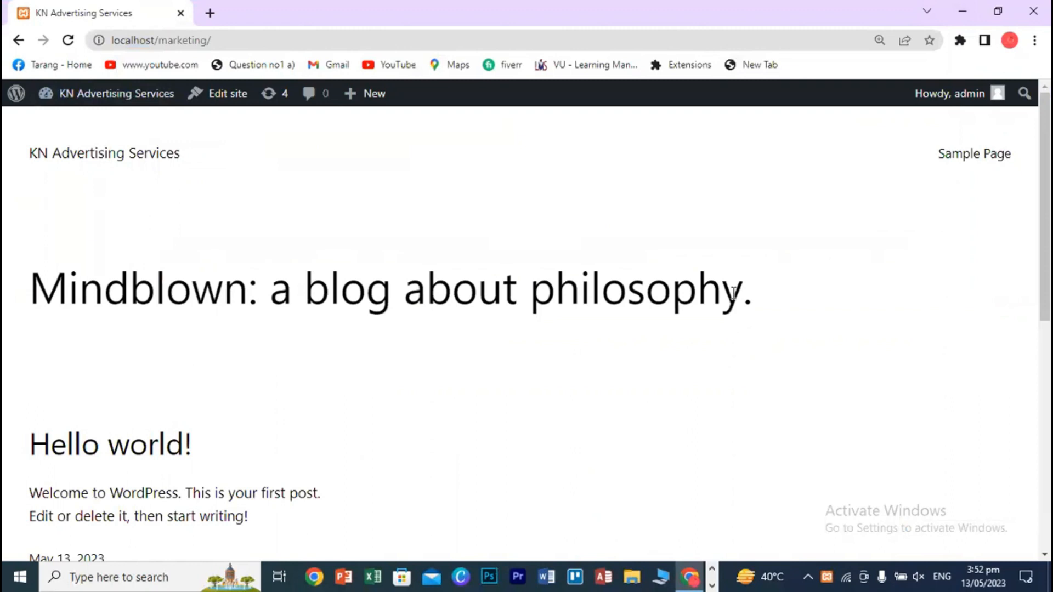
pyautogui.scroll(-6, 964, 347)
pyautogui.scroll(1, 978, 404)
pyautogui.scroll(5, 983, 425)
pyautogui.moveTo(80, 99)
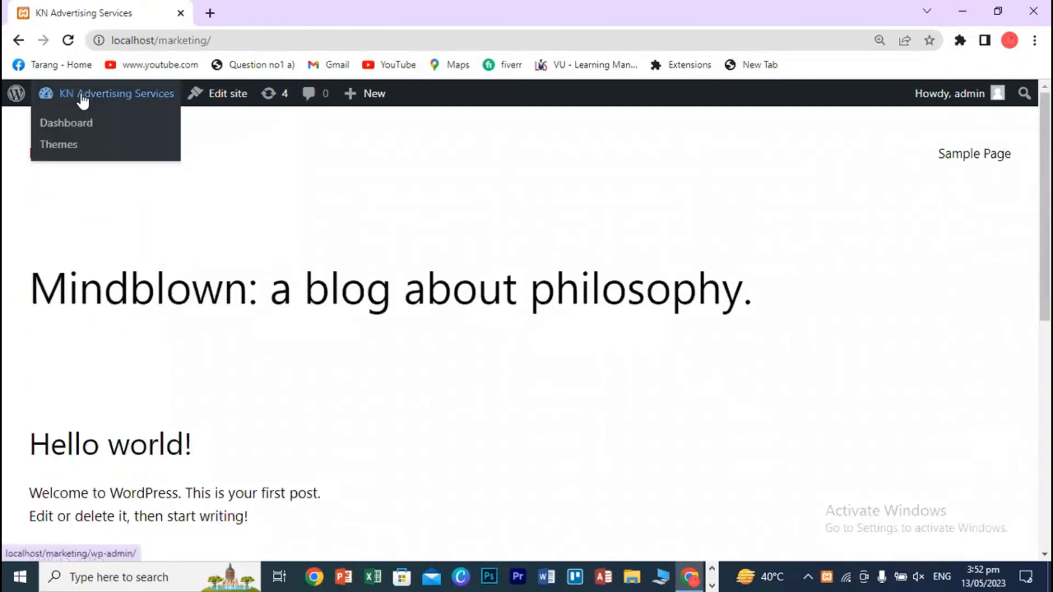
pyautogui.click(69, 126)
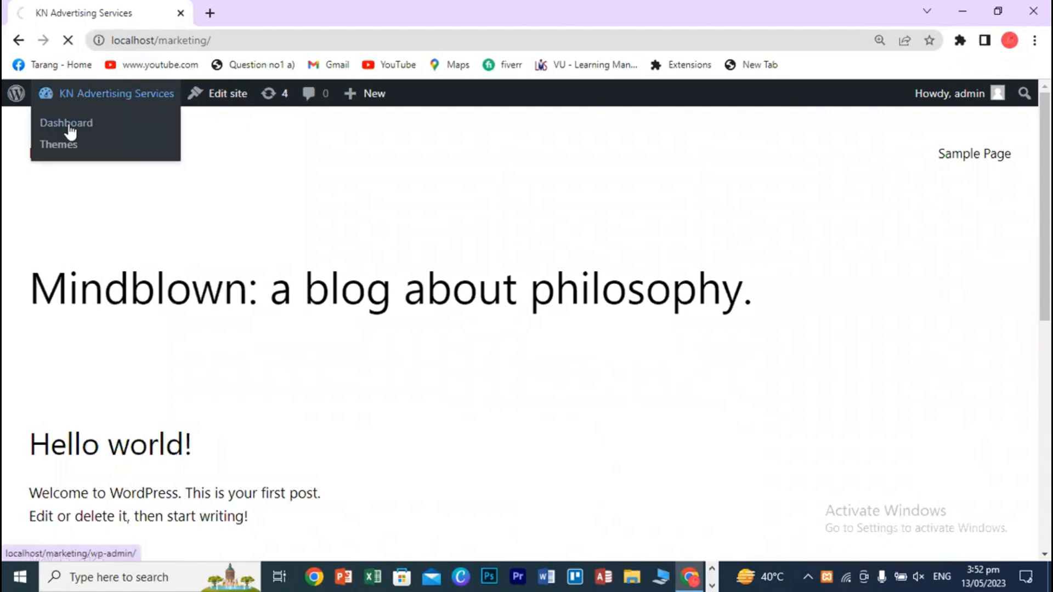